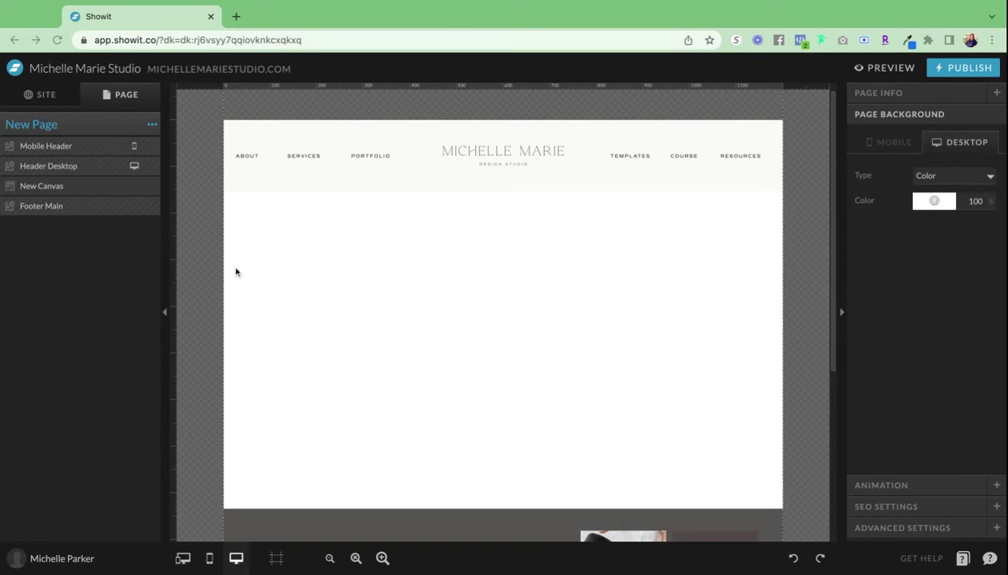
- On the new canvas, add a Subheading text box at the upper left and type 'FRONT NAME'
{"action": "mouse_move", "coordinate": [648, 400]}
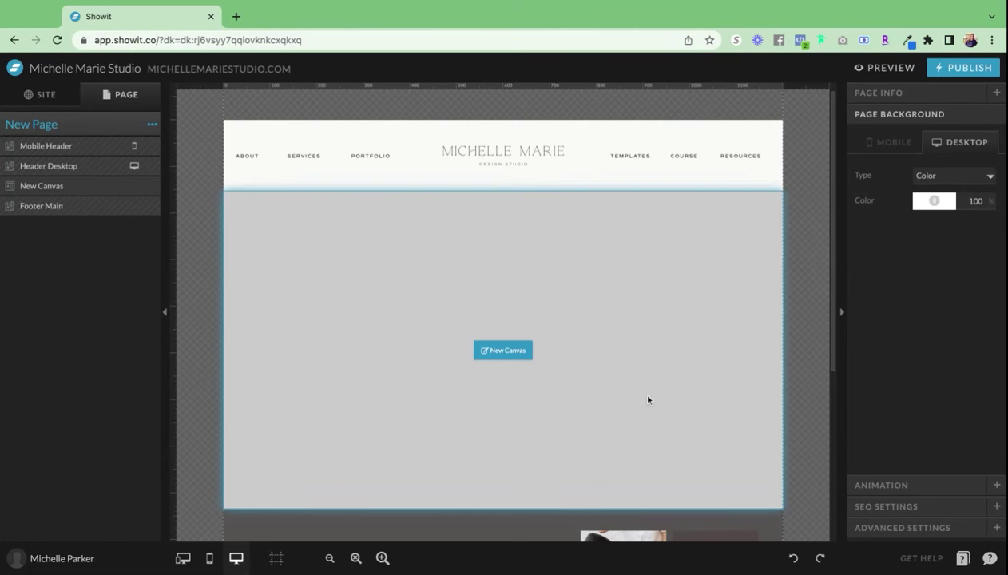
{"action": "scroll", "coordinate": [635, 392], "scroll_direction": "down", "scroll_amount": 1}
{"action": "left_click", "coordinate": [464, 308]}
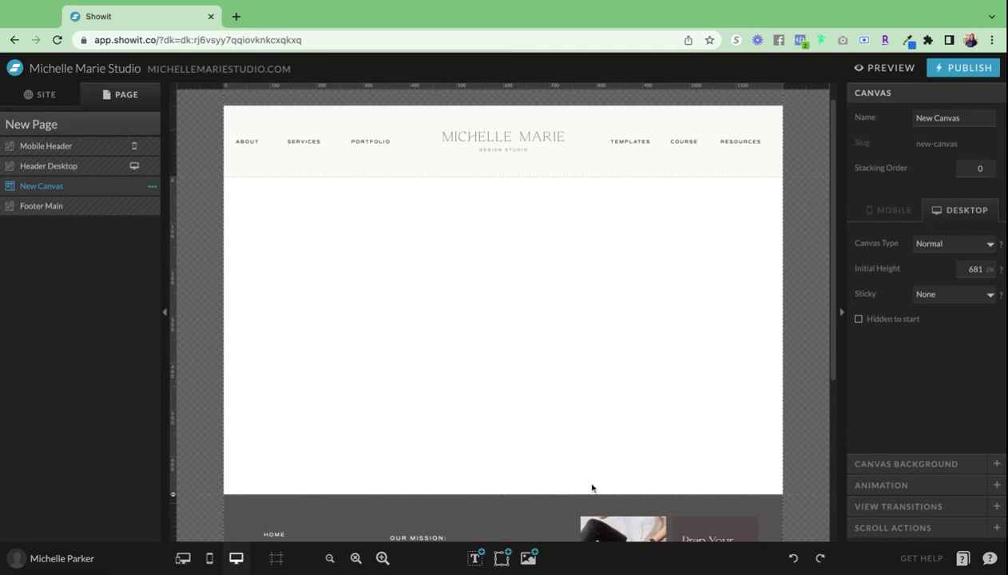
{"action": "left_click", "coordinate": [477, 561]}
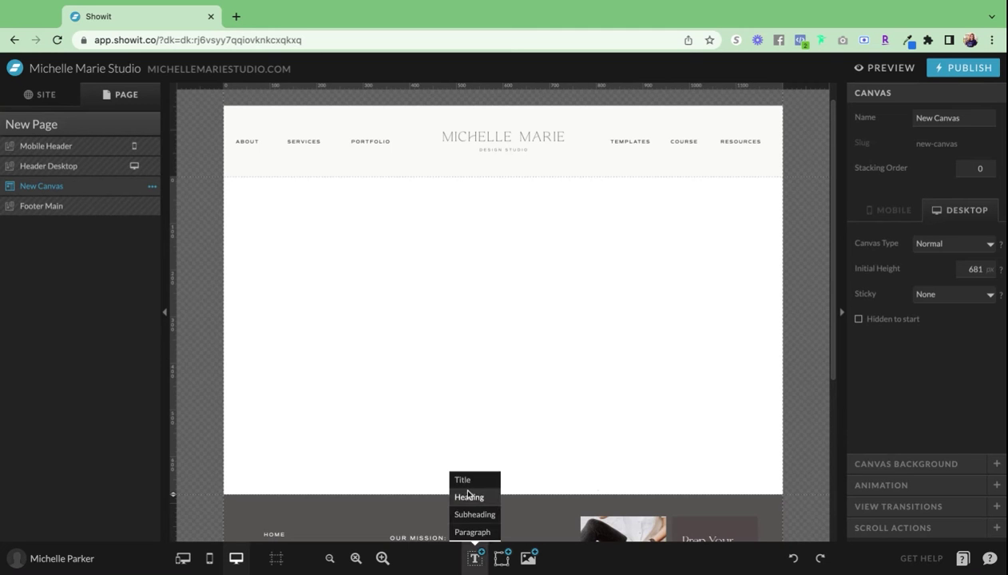
{"action": "left_click", "coordinate": [474, 514]}
{"action": "left_click_drag", "start_coordinate": [504, 335], "coordinate": [472, 329]}
{"action": "double_click", "coordinate": [368, 283]}
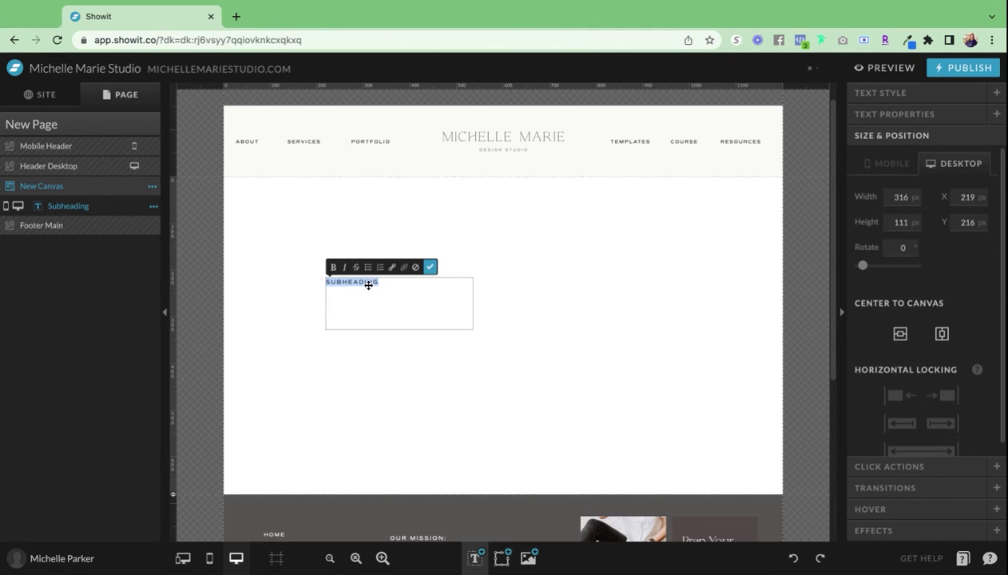
{"action": "type", "text": "FRONT NAME"}
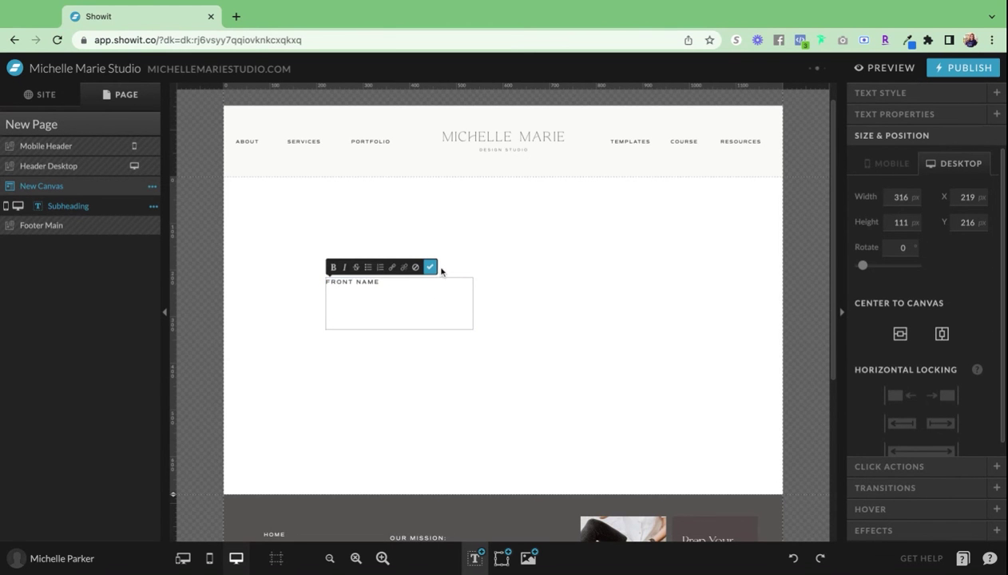
{"action": "left_click", "coordinate": [430, 267]}
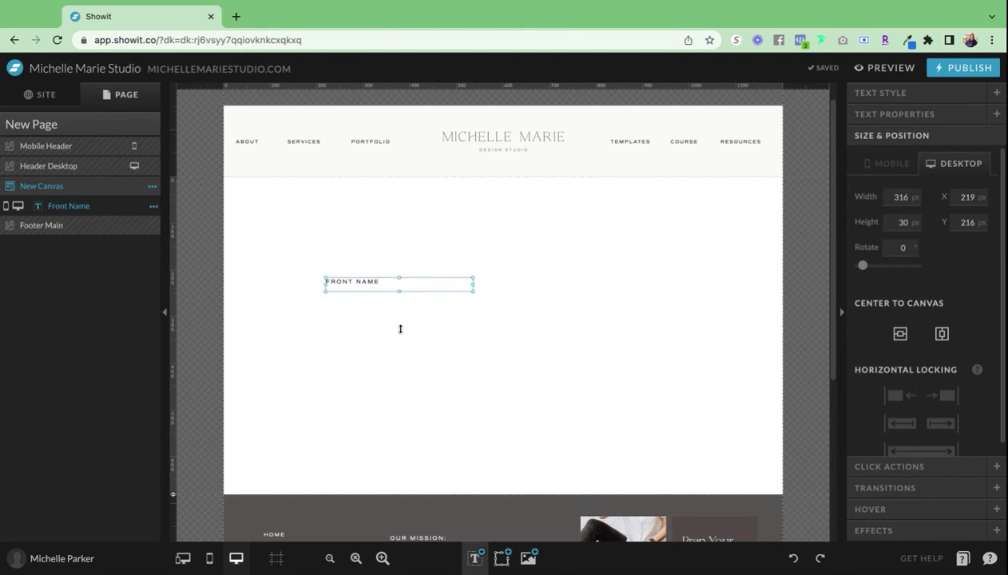
- Correct the mistyped word so the label reads 'FIRST NAME'
{"action": "left_click", "coordinate": [400, 328]}
{"action": "double_click", "coordinate": [352, 282]}
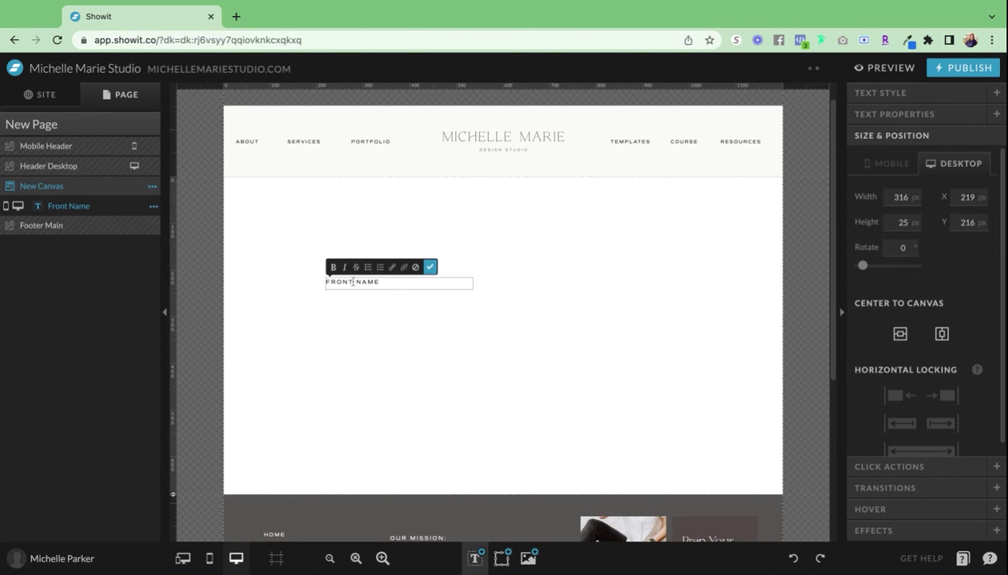
{"action": "double_click", "coordinate": [352, 281]}
{"action": "type", "text": "FIRST"}
{"action": "left_click", "coordinate": [418, 343]}
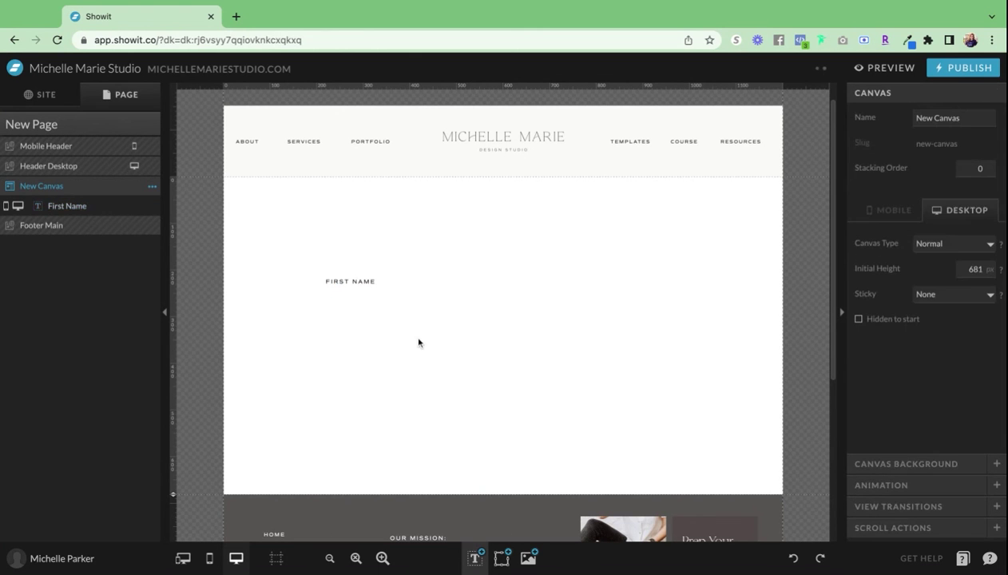
- Add a second Subheading beside it reading 'LAST NAME'
{"action": "left_click", "coordinate": [475, 558]}
{"action": "left_click", "coordinate": [474, 515]}
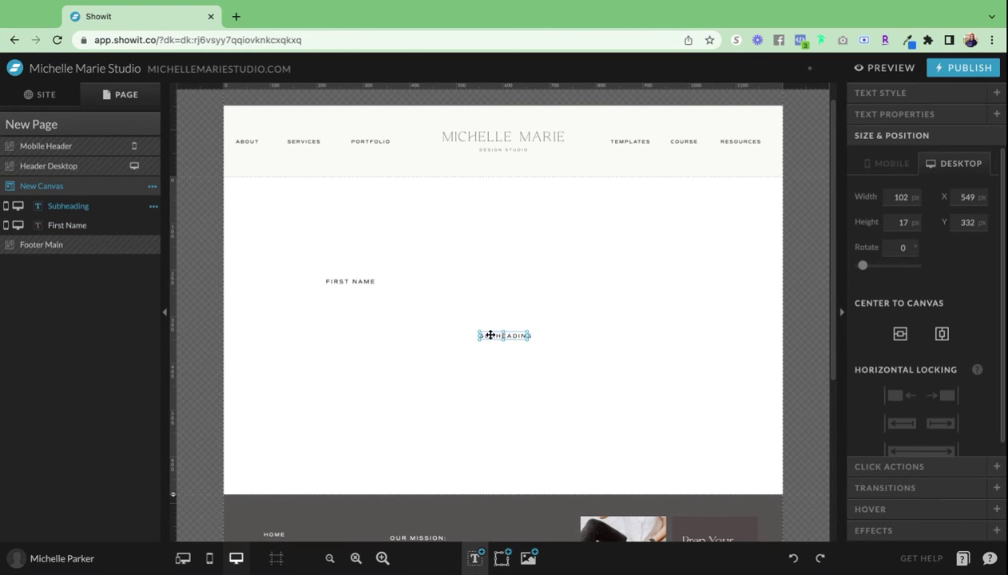
{"action": "left_click_drag", "start_coordinate": [490, 335], "coordinate": [505, 281]}
{"action": "double_click", "coordinate": [504, 281]}
{"action": "type", "text": "L"}
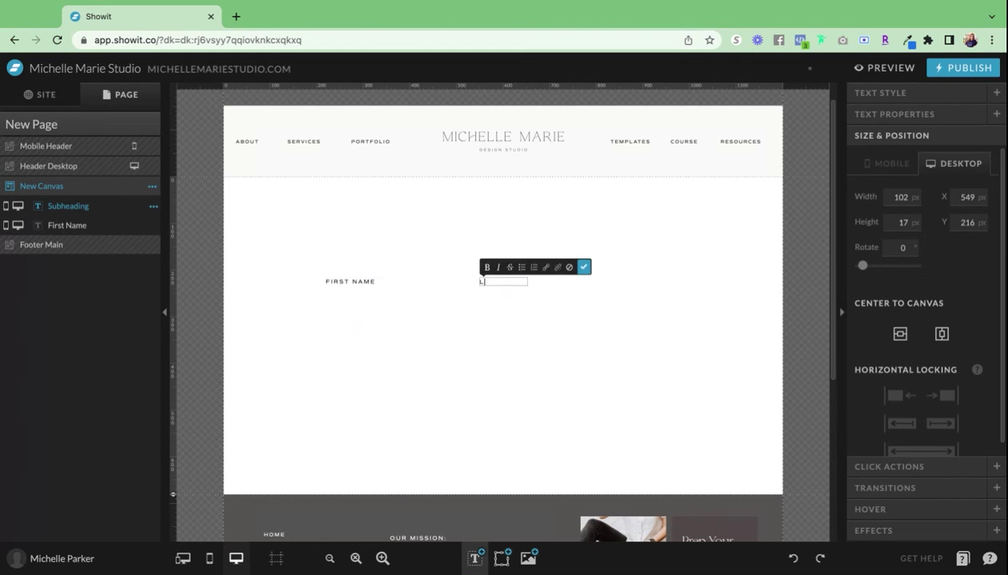
{"action": "type", "text": "AST NAME"}
{"action": "left_click", "coordinate": [594, 273]}
- Add a 'BUSINESS NAME' Subheading under FIRST NAME and widen its box
{"action": "mouse_move", "coordinate": [481, 545]}
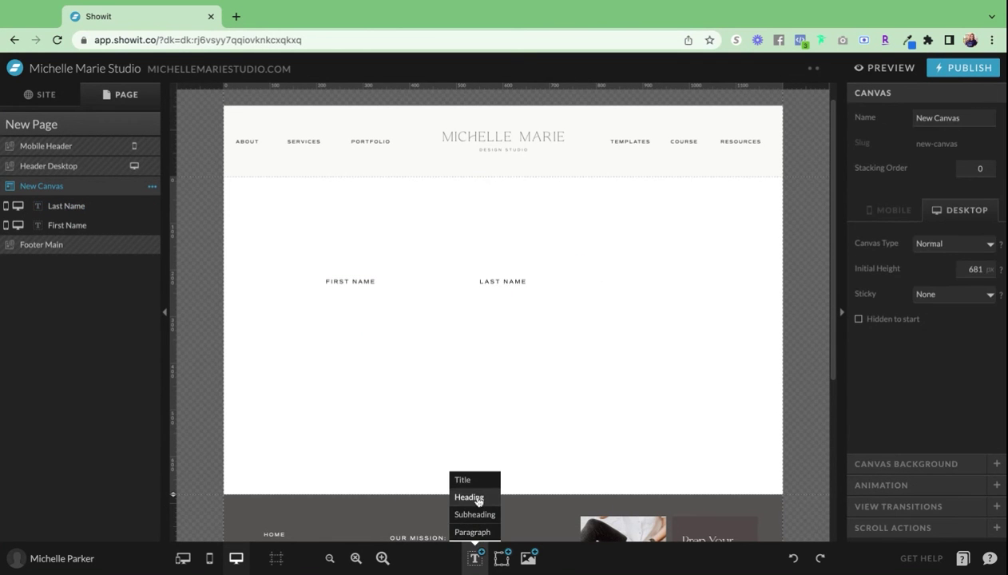
{"action": "left_click", "coordinate": [475, 514]}
{"action": "left_click_drag", "start_coordinate": [496, 333], "coordinate": [340, 319]}
{"action": "double_click", "coordinate": [340, 319]}
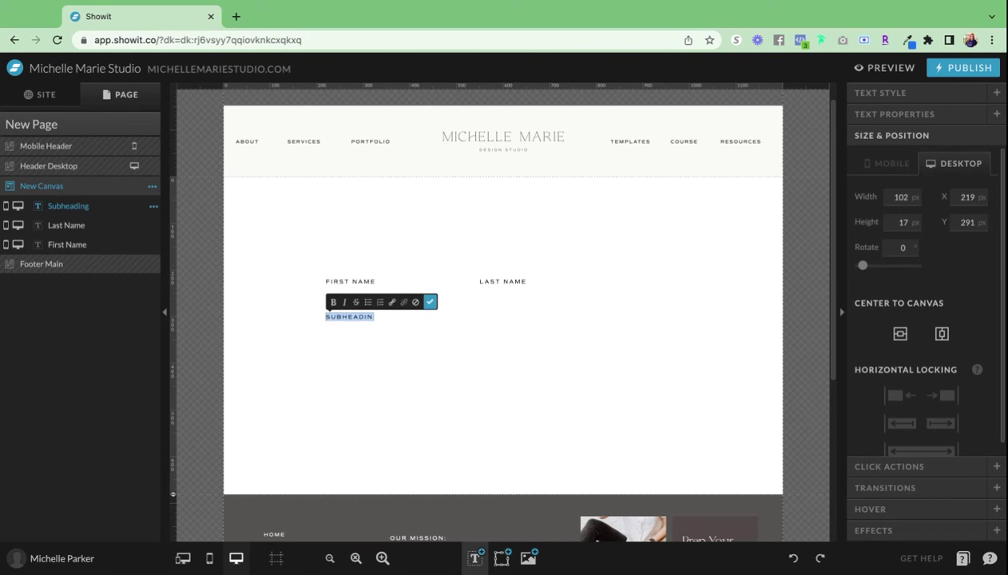
{"action": "type", "text": "BUSINESS NAME"}
{"action": "left_click", "coordinate": [430, 302]}
{"action": "left_click_drag", "start_coordinate": [373, 317], "coordinate": [449, 317]}
- Add a 'YEARS IN BUSINESS' label below it, widened onto one line
{"action": "left_click", "coordinate": [474, 559]}
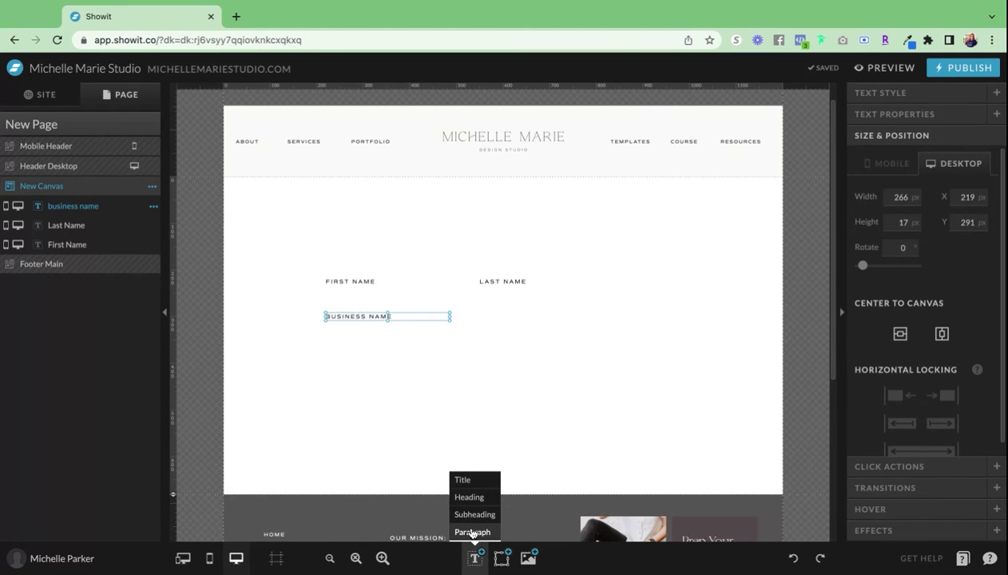
{"action": "left_click", "coordinate": [475, 514]}
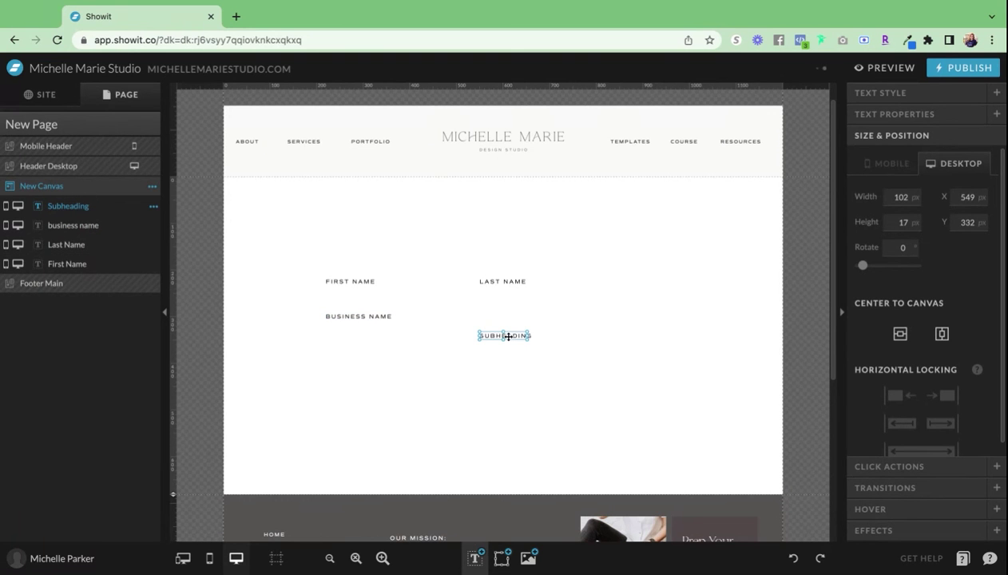
{"action": "left_click_drag", "start_coordinate": [508, 336], "coordinate": [348, 339]}
{"action": "left_click_drag", "start_coordinate": [508, 336], "coordinate": [513, 339]}
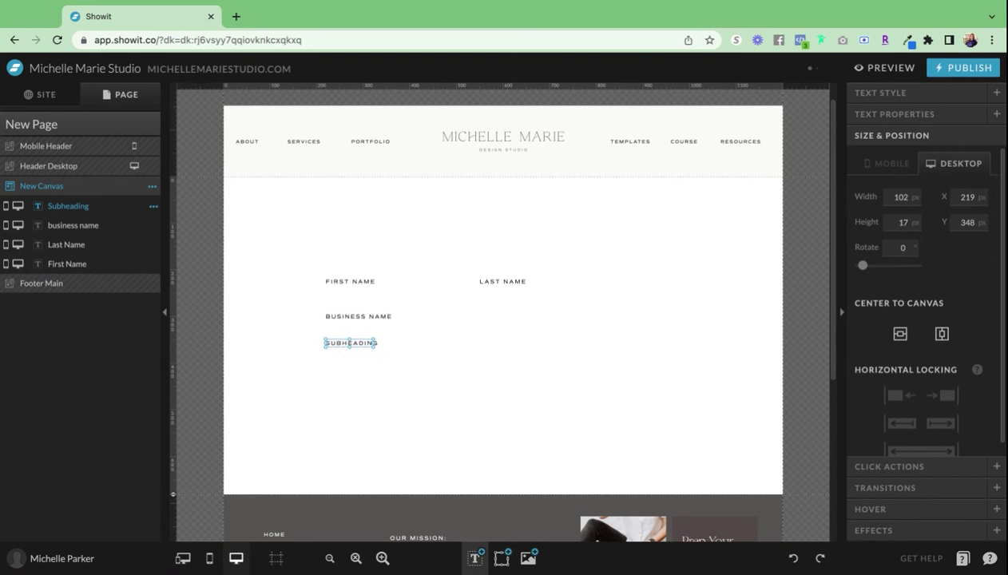
{"action": "double_click", "coordinate": [349, 343]}
{"action": "type", "text": "YEARS IN "}
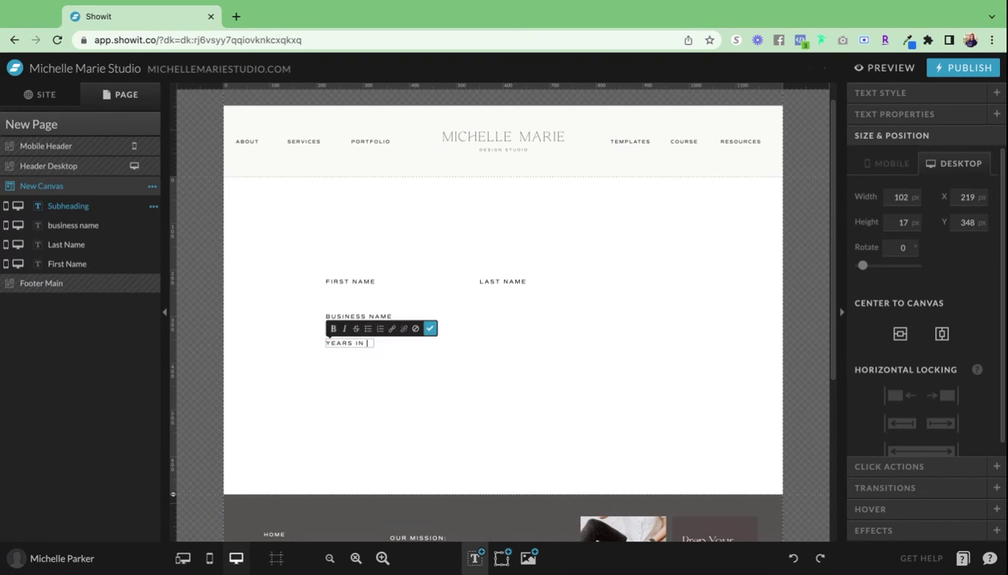
{"action": "type", "text": "BUSINESS"}
{"action": "left_click", "coordinate": [430, 328]}
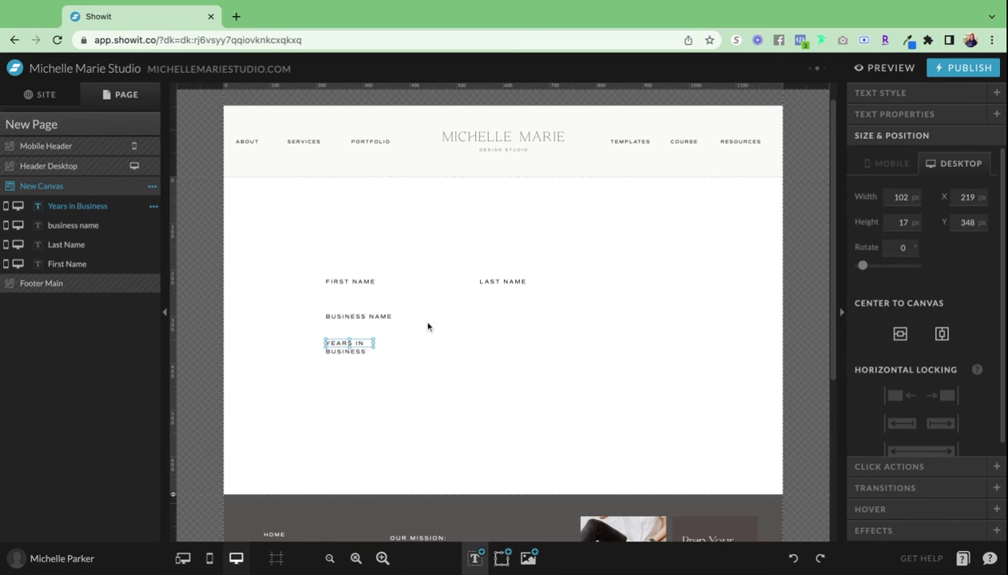
{"action": "left_click_drag", "start_coordinate": [373, 344], "coordinate": [349, 374]}
- Add a 'Service You're interested in' label, widened to LAST NAME's right edge
{"action": "left_click", "coordinate": [474, 515]}
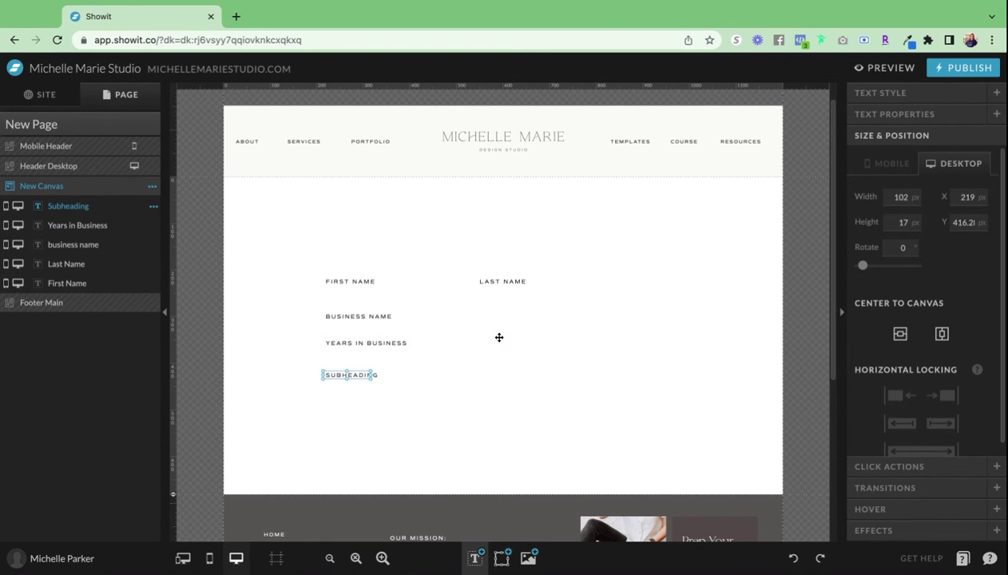
{"action": "double_click", "coordinate": [349, 374]}
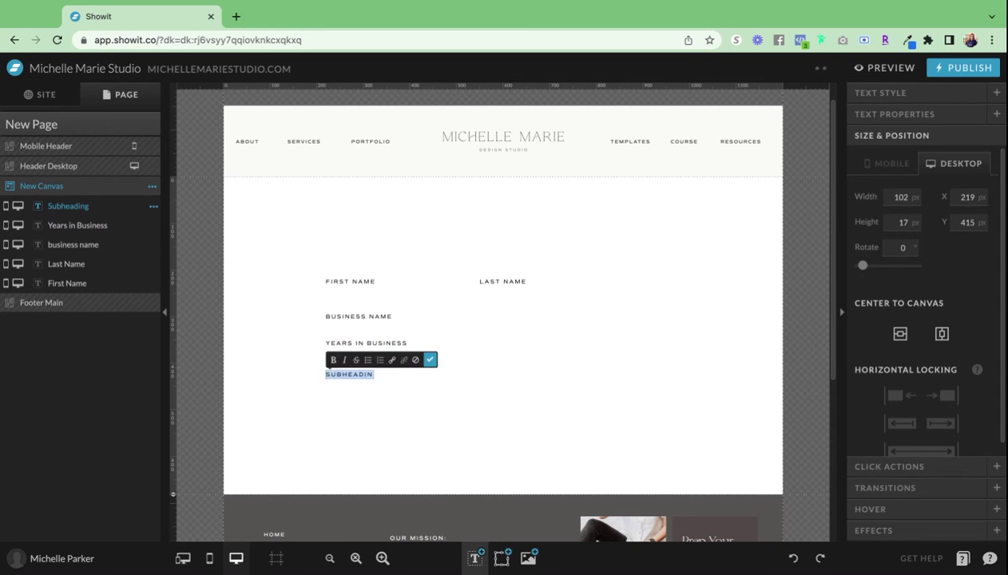
{"action": "type", "text": "Service You're interested in"}
{"action": "left_click", "coordinate": [428, 362]}
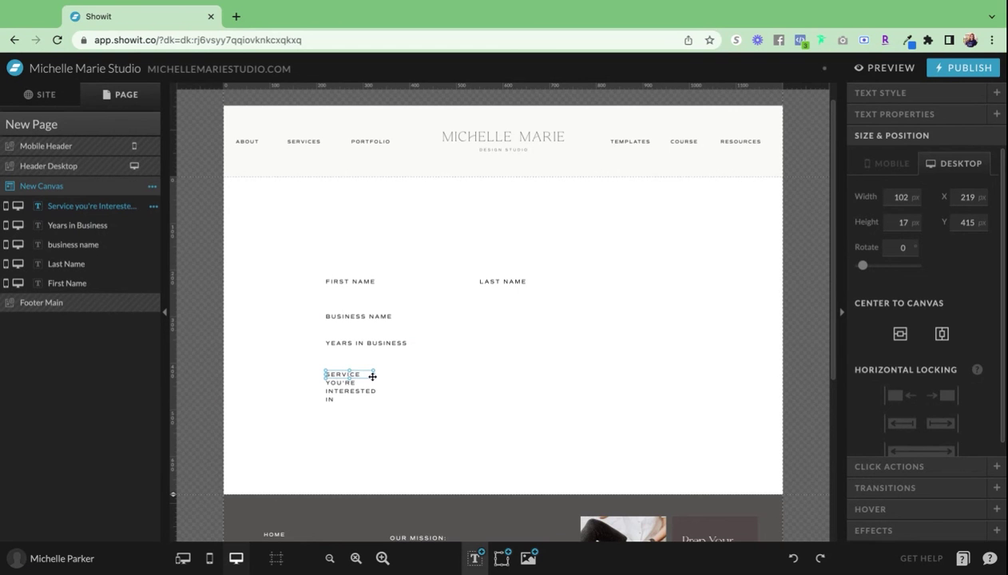
{"action": "left_click_drag", "start_coordinate": [372, 373], "coordinate": [527, 374]}
- Add the 'TELL ME MORE ABOUT YOUR PROJECT' label below the service label
{"action": "mouse_move", "coordinate": [475, 556]}
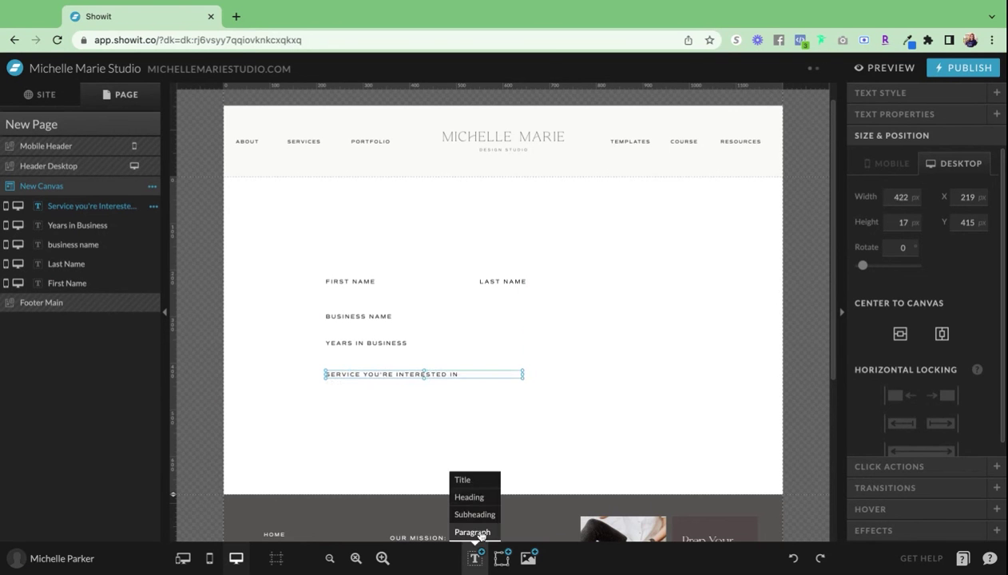
{"action": "left_click_drag", "start_coordinate": [474, 514], "coordinate": [350, 408]}
{"action": "key", "text": "Return"}
{"action": "type", "text": "T"}
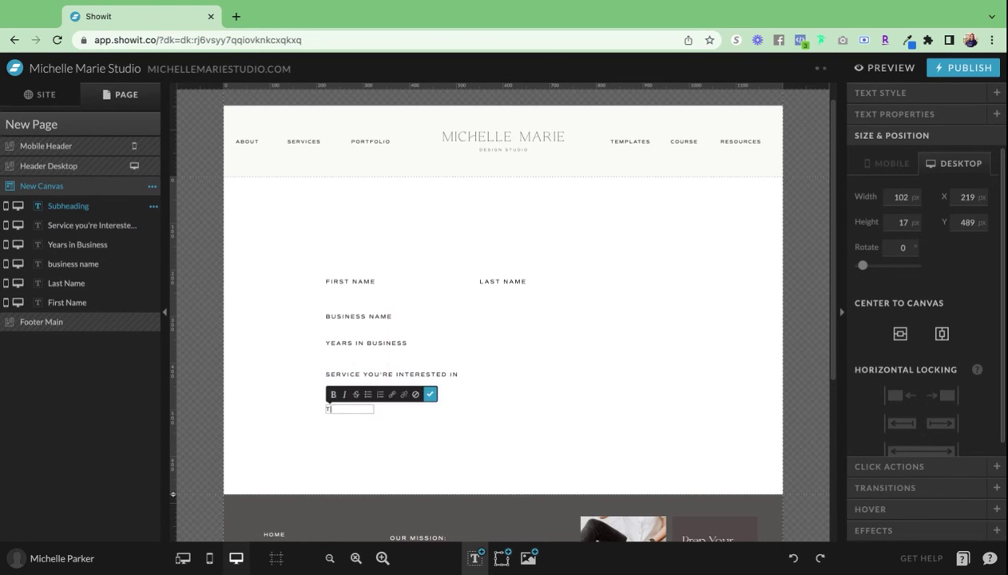
{"action": "type", "text": "E"}
{"action": "key", "text": "BackSpace"}
{"action": "key", "text": "BackSpace"}
{"action": "type", "text": "ABOUT"}
{"action": "key", "text": "BackSpace"}
{"action": "key", "text": "BackSpace"}
{"action": "key", "text": "BackSpace"}
{"action": "key", "text": "BackSpace"}
{"action": "key", "text": "BackSpace"}
{"action": "type", "text": "PROJECT"}
{"action": "key", "text": "Escape"}
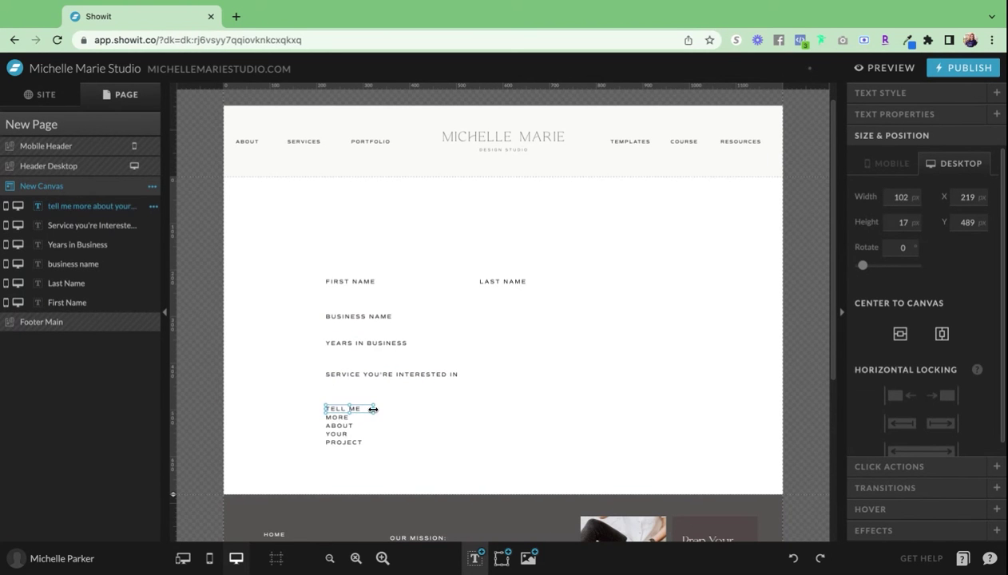
- Make the project question box taller and wider, and enlarge the service label box
{"action": "double_click", "coordinate": [372, 409]}
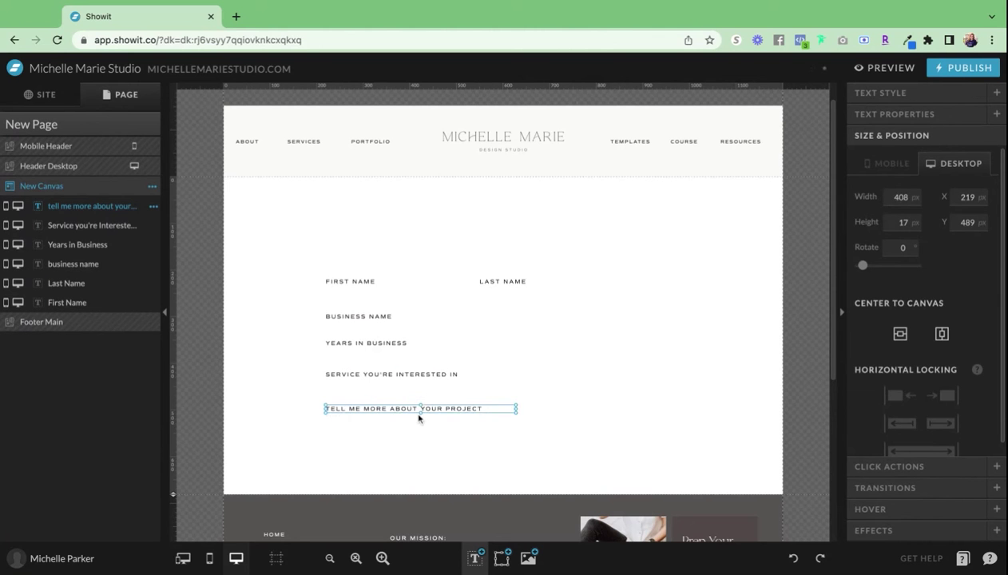
{"action": "left_click_drag", "start_coordinate": [418, 415], "coordinate": [446, 455]}
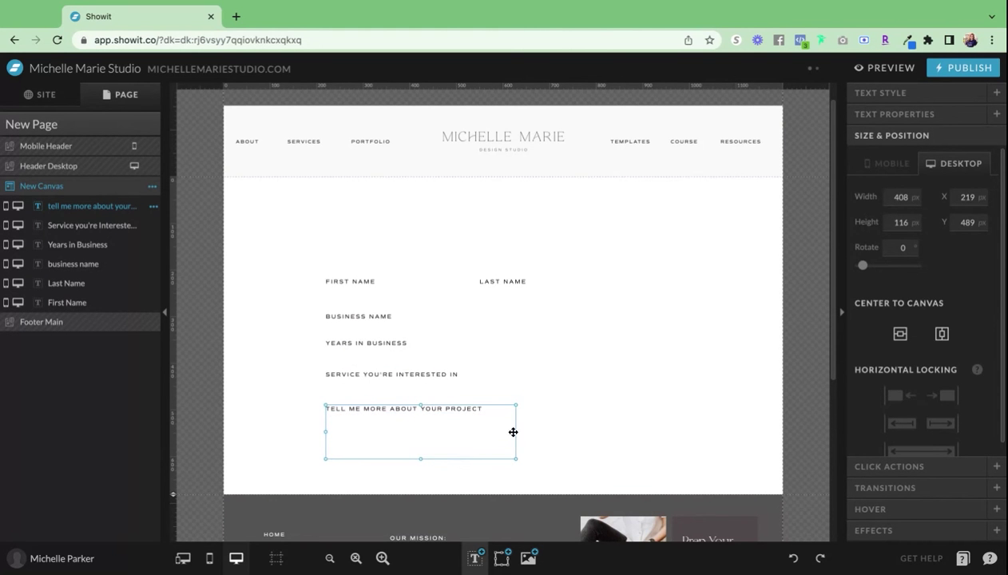
{"action": "left_click_drag", "start_coordinate": [513, 432], "coordinate": [651, 432]}
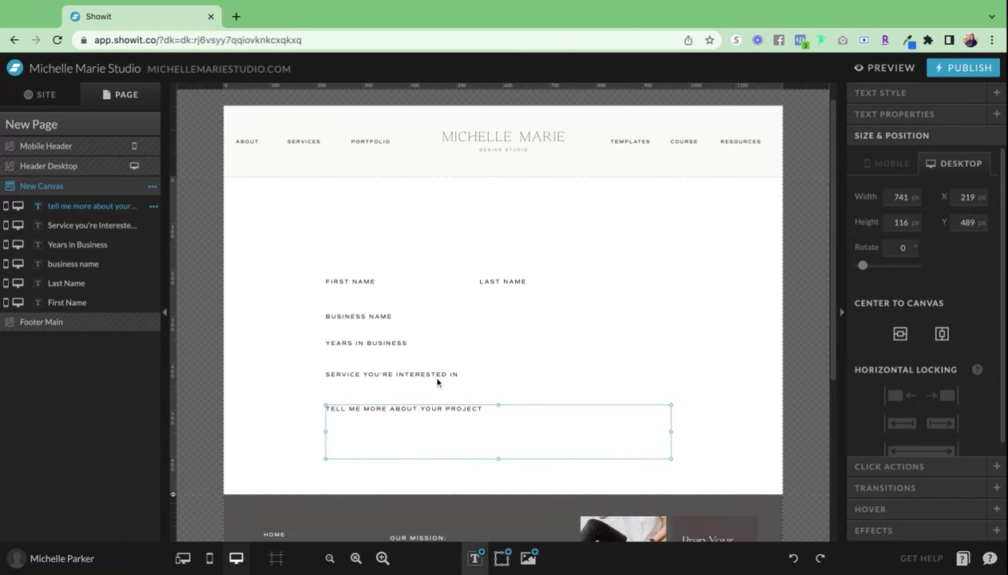
{"action": "left_click", "coordinate": [439, 376]}
{"action": "left_click_drag", "start_coordinate": [523, 375], "coordinate": [632, 375]}
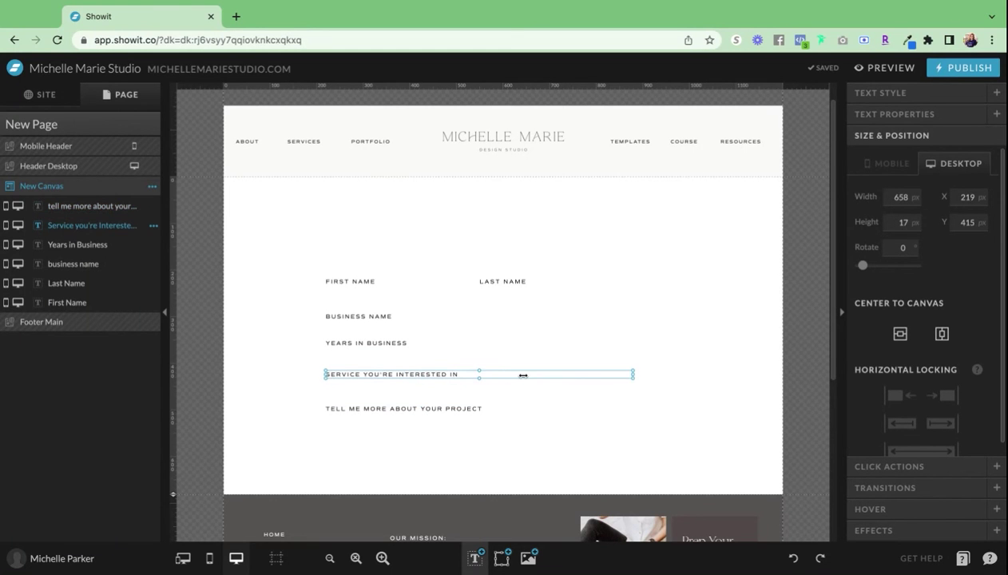
{"action": "left_click_drag", "start_coordinate": [523, 374], "coordinate": [558, 375]}
{"action": "left_click_drag", "start_coordinate": [496, 377], "coordinate": [496, 393]}
- Widen and heighten the Years in Business box and widen the business name box
{"action": "left_click", "coordinate": [404, 346]}
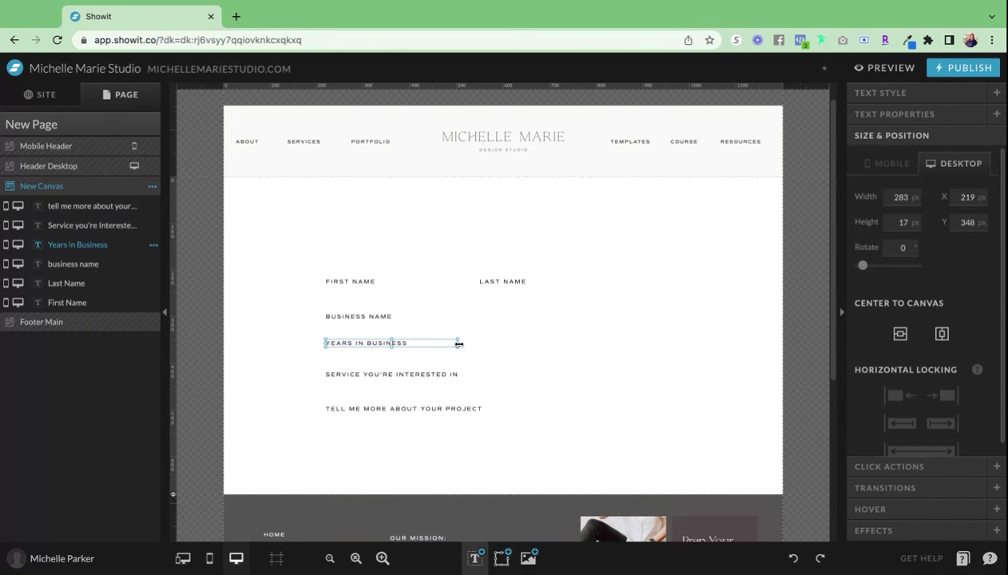
{"action": "left_click_drag", "start_coordinate": [460, 343], "coordinate": [651, 343]}
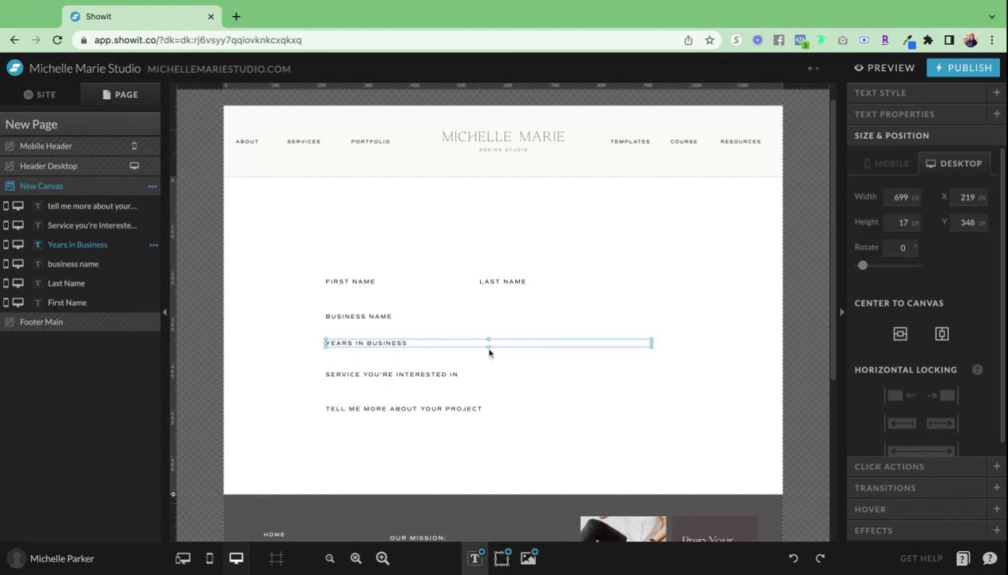
{"action": "left_click_drag", "start_coordinate": [489, 352], "coordinate": [489, 363]}
{"action": "left_click", "coordinate": [371, 318]}
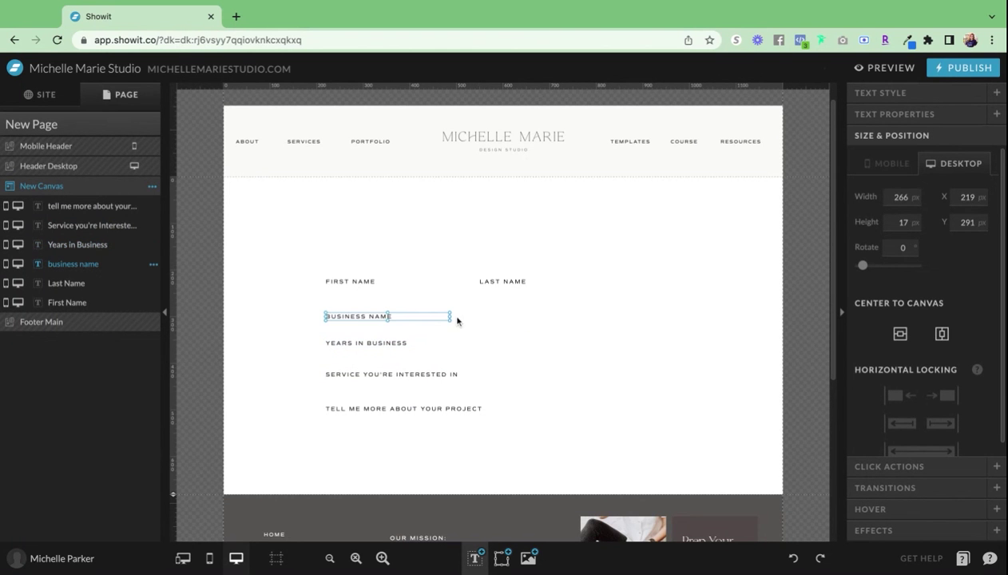
{"action": "left_click_drag", "start_coordinate": [450, 316], "coordinate": [590, 317]}
{"action": "left_click_drag", "start_coordinate": [450, 317], "coordinate": [484, 329]}
- Make the First Name box taller and the Last Name box wider and taller
{"action": "left_click", "coordinate": [412, 286]}
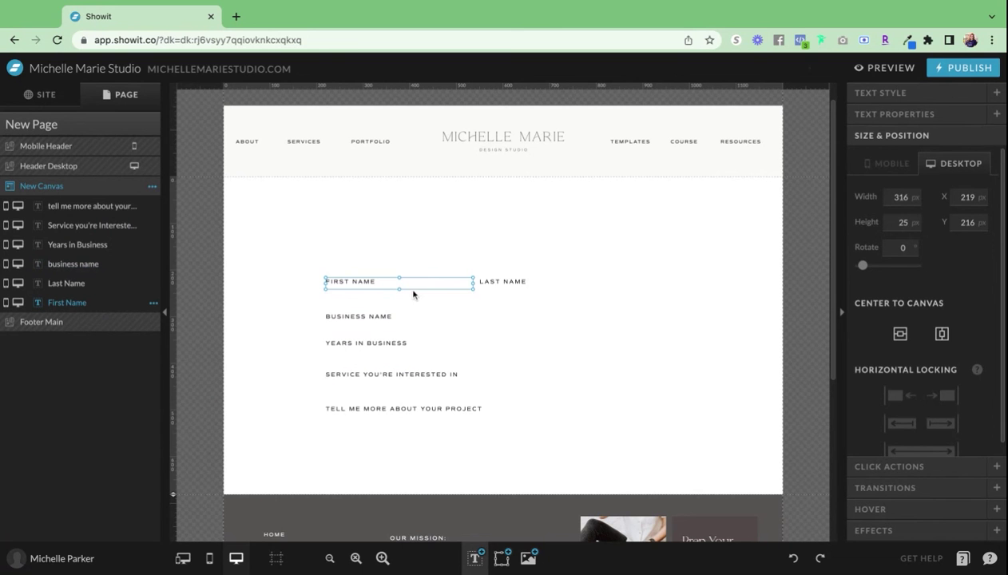
{"action": "left_click_drag", "start_coordinate": [399, 288], "coordinate": [407, 306]}
{"action": "left_click", "coordinate": [523, 286]}
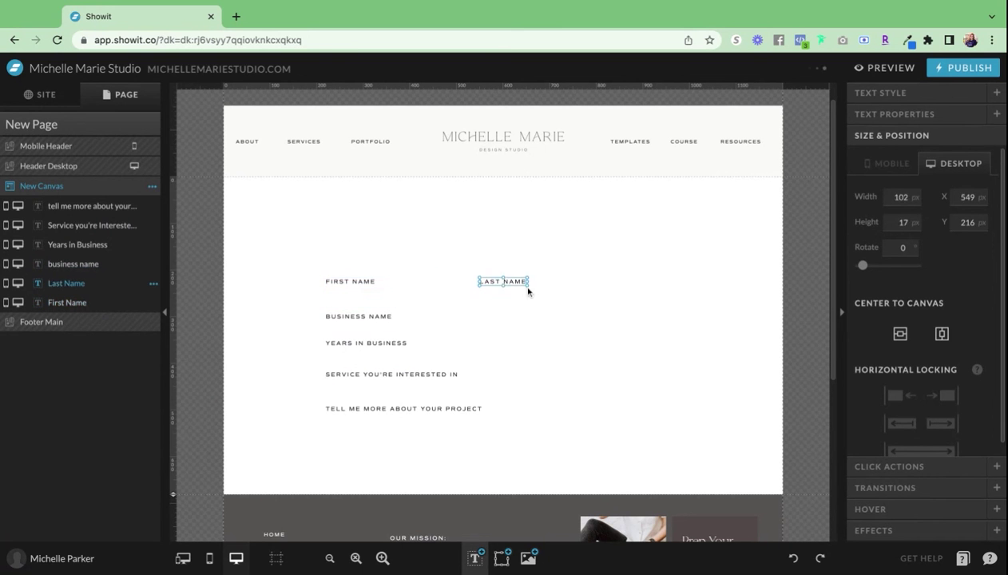
{"action": "left_click_drag", "start_coordinate": [526, 286], "coordinate": [639, 303]}
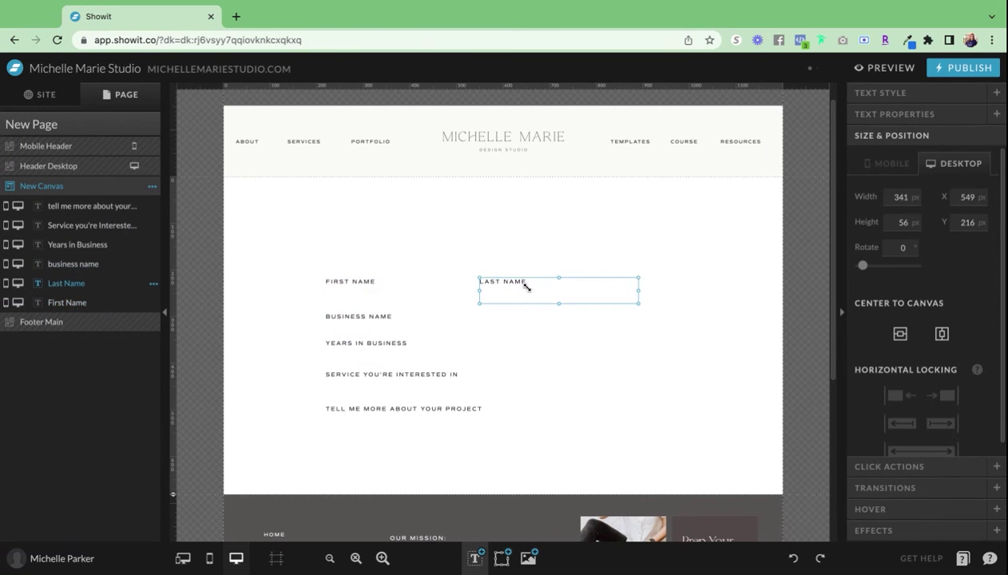
{"action": "left_click", "coordinate": [713, 336]}
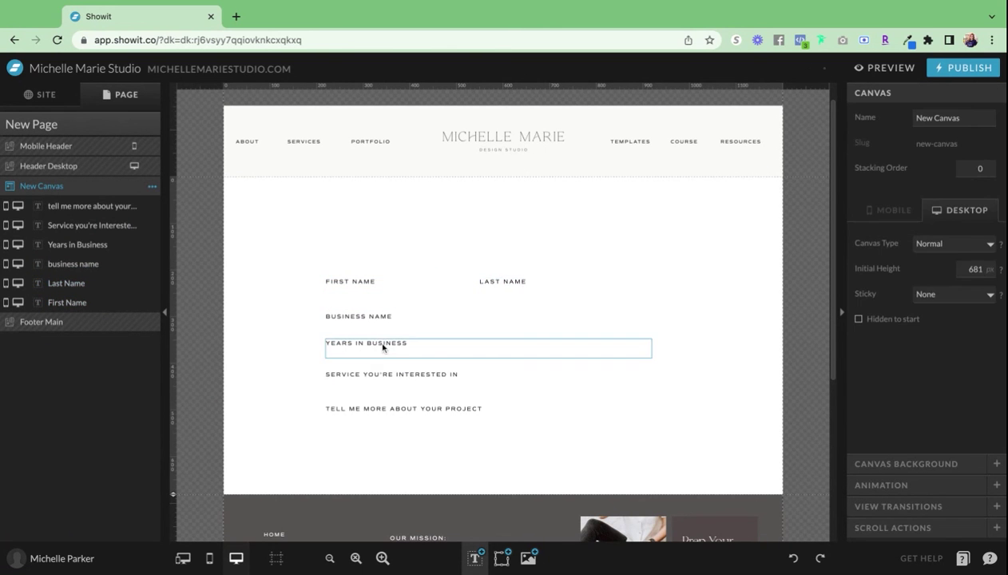
- Undo an accidental move, then nudge the bottom three labels down together
{"action": "left_click_drag", "start_coordinate": [403, 408], "coordinate": [366, 325]}
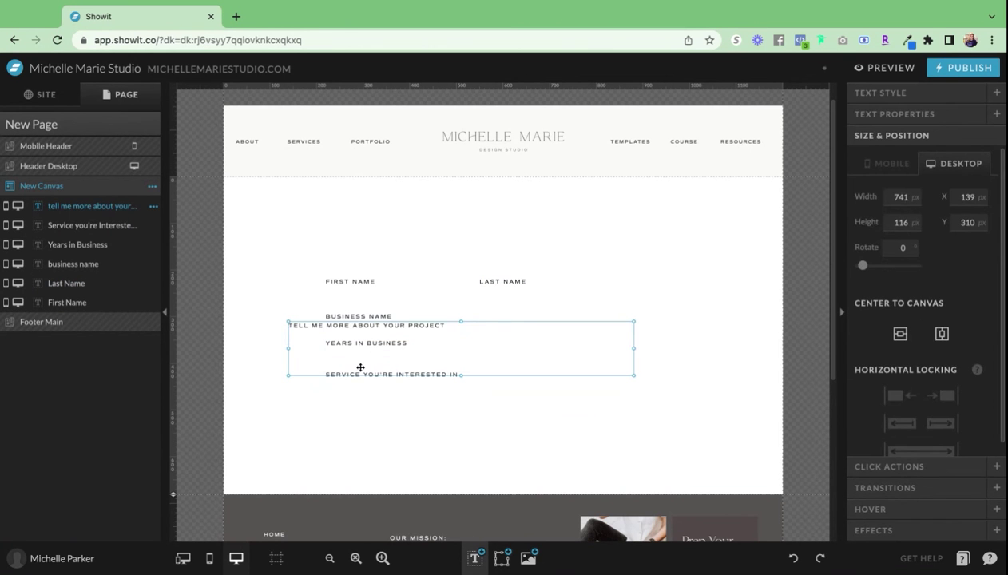
{"action": "key", "text": "ctrl+z"}
{"action": "left_click", "coordinate": [397, 482]}
{"action": "left_click_drag", "start_coordinate": [397, 482], "coordinate": [349, 351]}
{"action": "key", "text": "Down"}
{"action": "key", "text": "Down"}
{"action": "key", "text": "Down"}
{"action": "key", "text": "Down"}
{"action": "key", "text": "Down"}
{"action": "key", "text": "Down"}
{"action": "key", "text": "Down"}
{"action": "key", "text": "Down"}
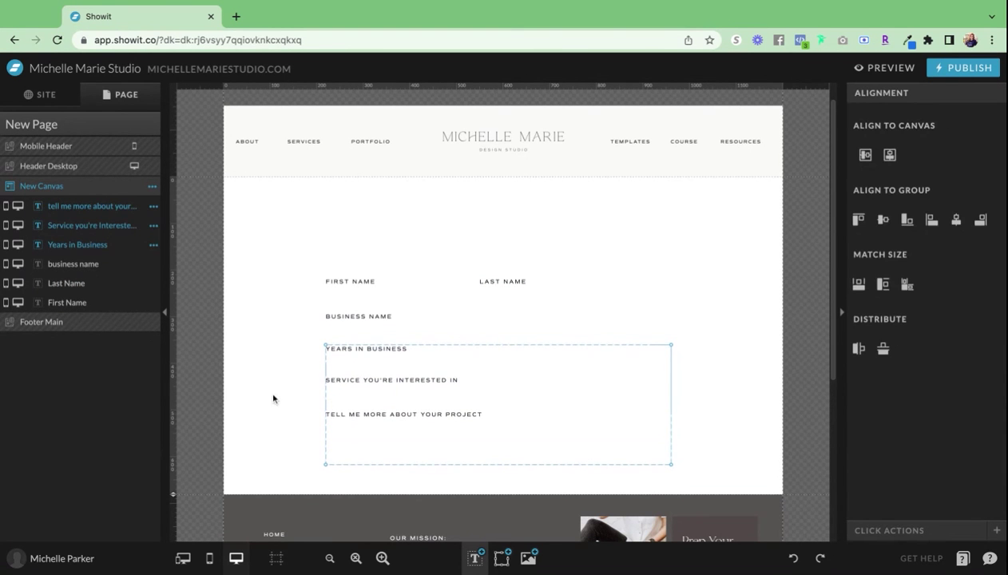
- Add a line and size it as a short underline beneath First Name
{"action": "left_click", "coordinate": [315, 396]}
{"action": "mouse_move", "coordinate": [485, 550]}
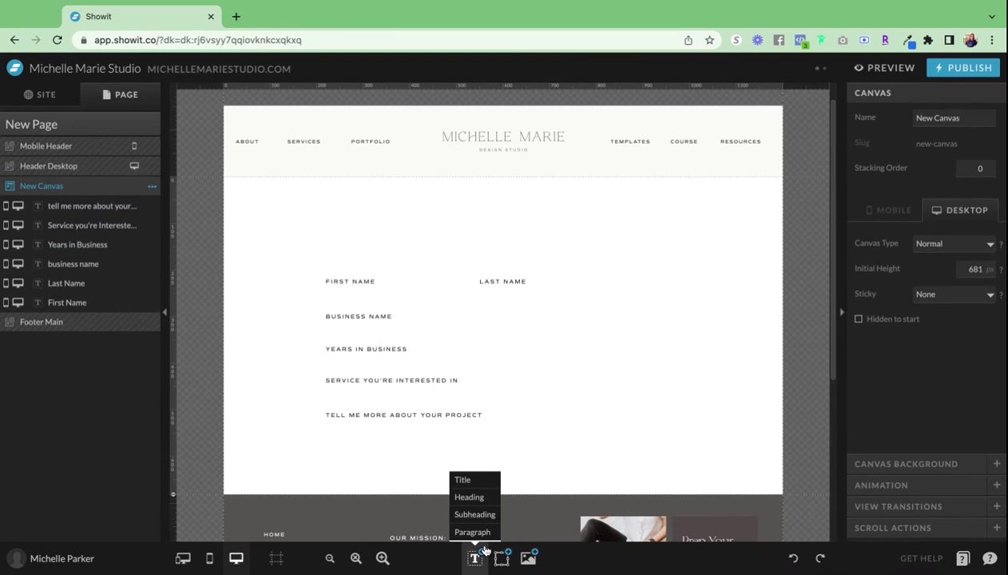
{"action": "left_click", "coordinate": [487, 445]}
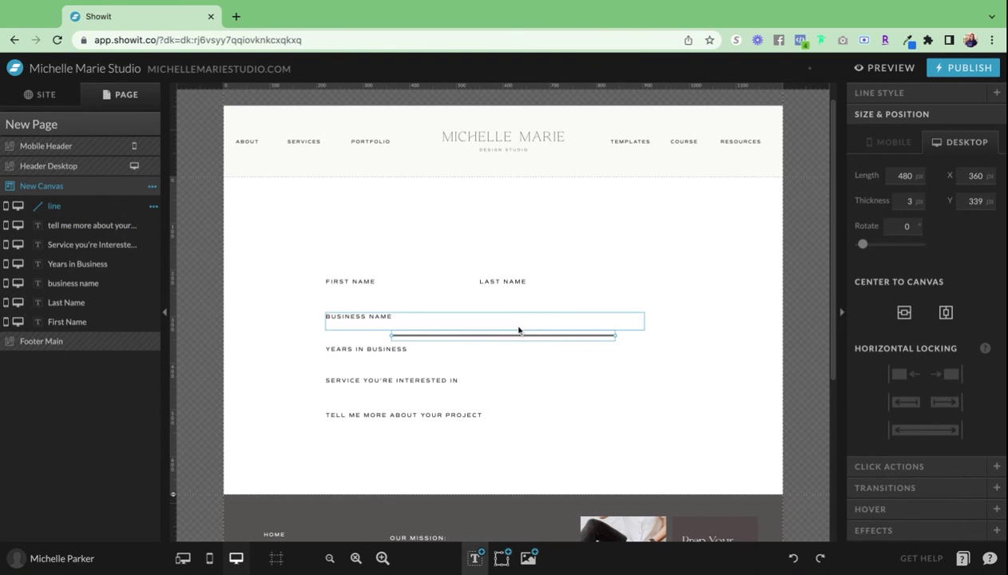
{"action": "left_click_drag", "start_coordinate": [518, 330], "coordinate": [443, 285]}
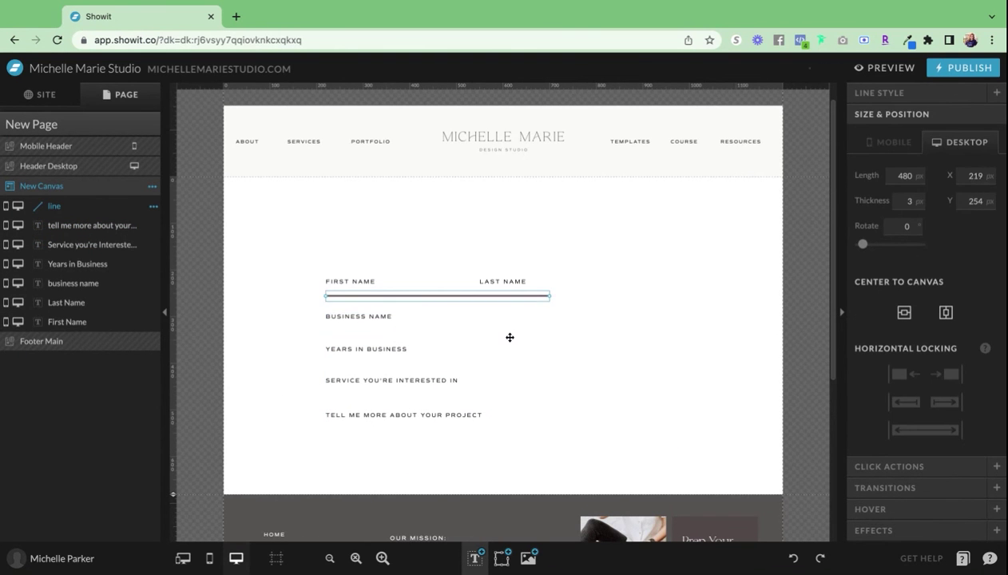
{"action": "left_click_drag", "start_coordinate": [550, 296], "coordinate": [460, 296]}
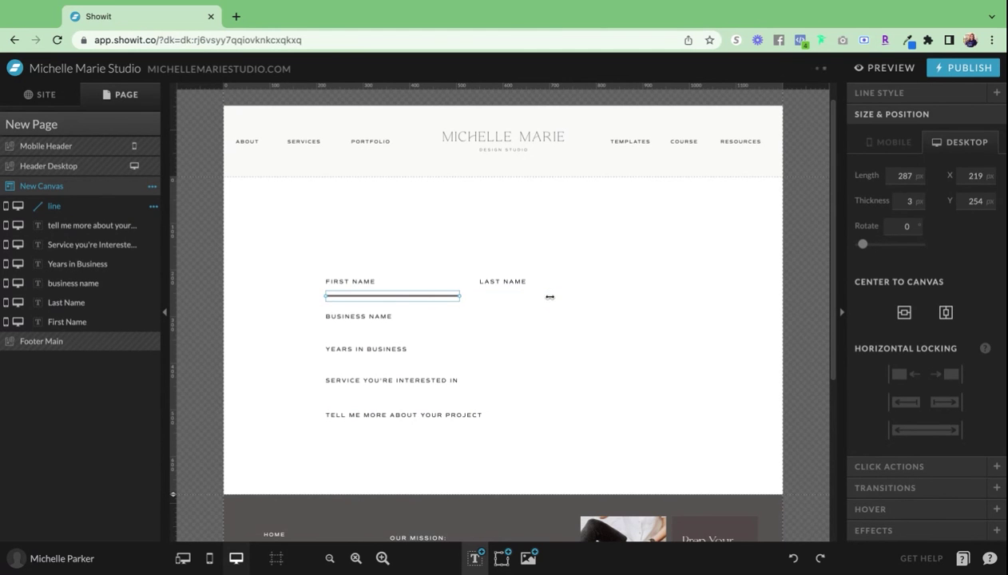
- Duplicate the underline under Last Name, then full-width copies under Business Name and Years in Business
{"action": "key", "text": "super+d"}
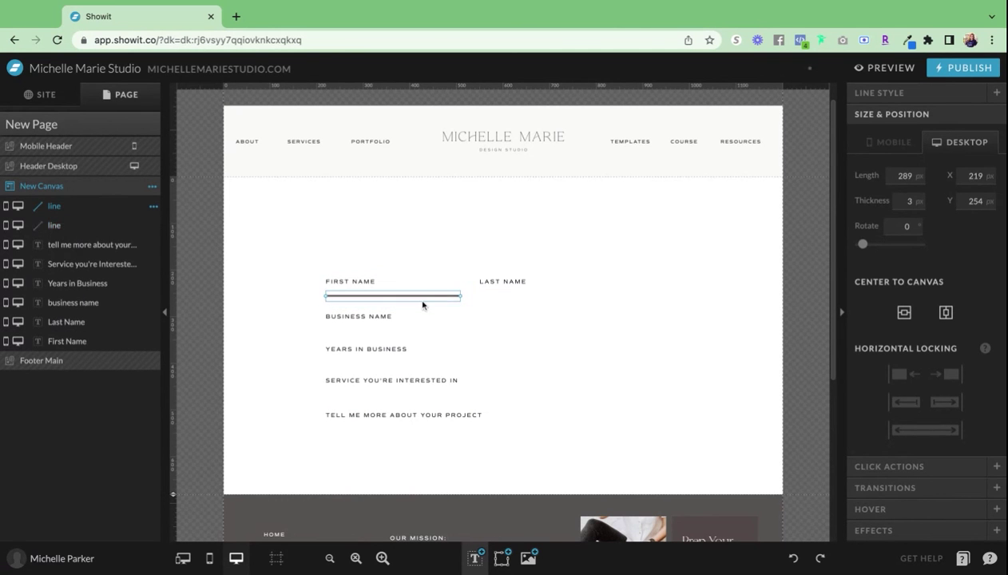
{"action": "left_click_drag", "start_coordinate": [423, 305], "coordinate": [384, 327]}
{"action": "key", "text": "ctrl+d"}
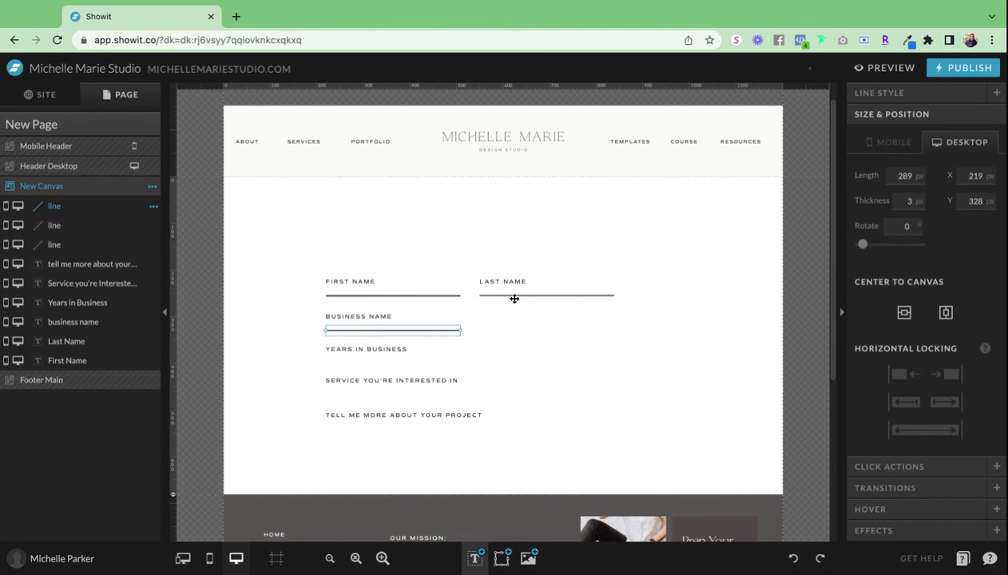
{"action": "left_click_drag", "start_coordinate": [462, 331], "coordinate": [614, 331]}
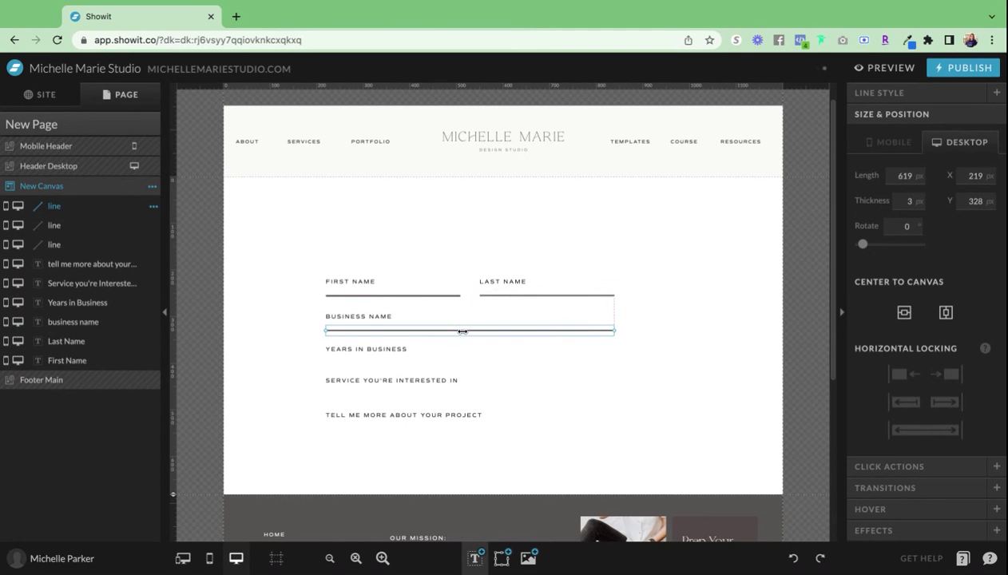
{"action": "key", "text": "super+d"}
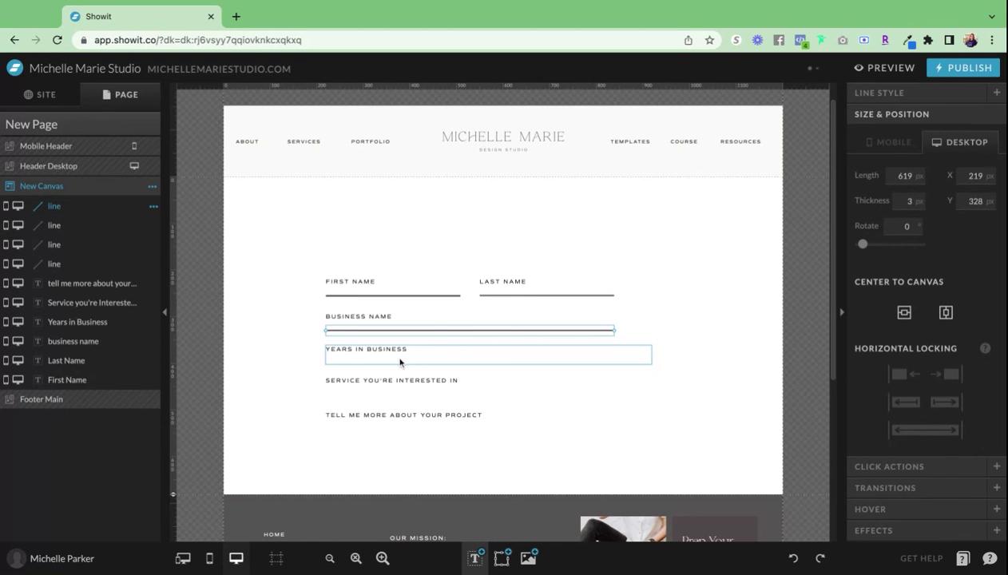
{"action": "left_click_drag", "start_coordinate": [505, 330], "coordinate": [510, 330]}
- Place duplicate underlines beneath the Service label and below the project description label
{"action": "key", "text": "super+d"}
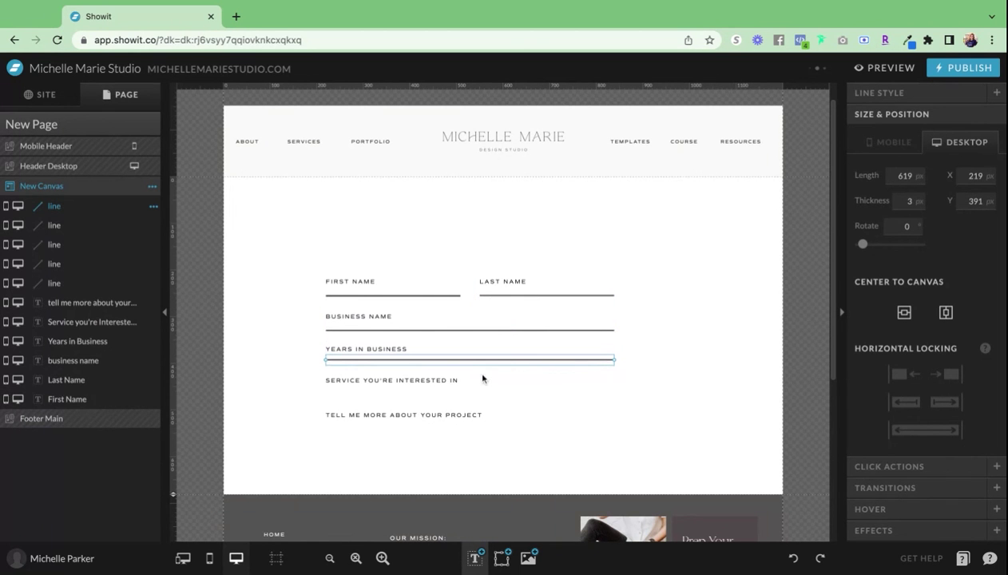
{"action": "left_click", "coordinate": [483, 379]}
{"action": "left_click", "coordinate": [472, 405]}
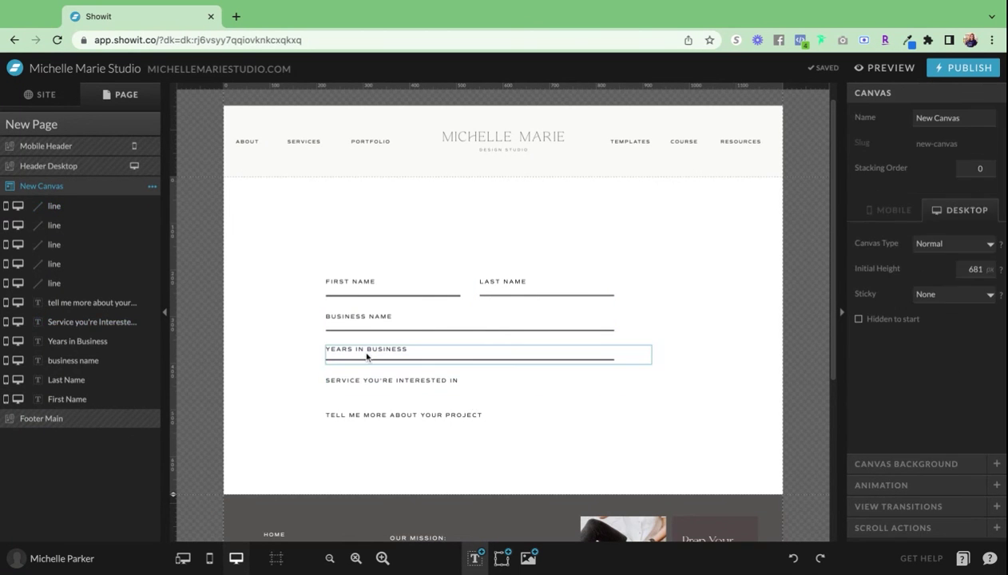
{"action": "left_click_drag", "start_coordinate": [366, 358], "coordinate": [363, 397]}
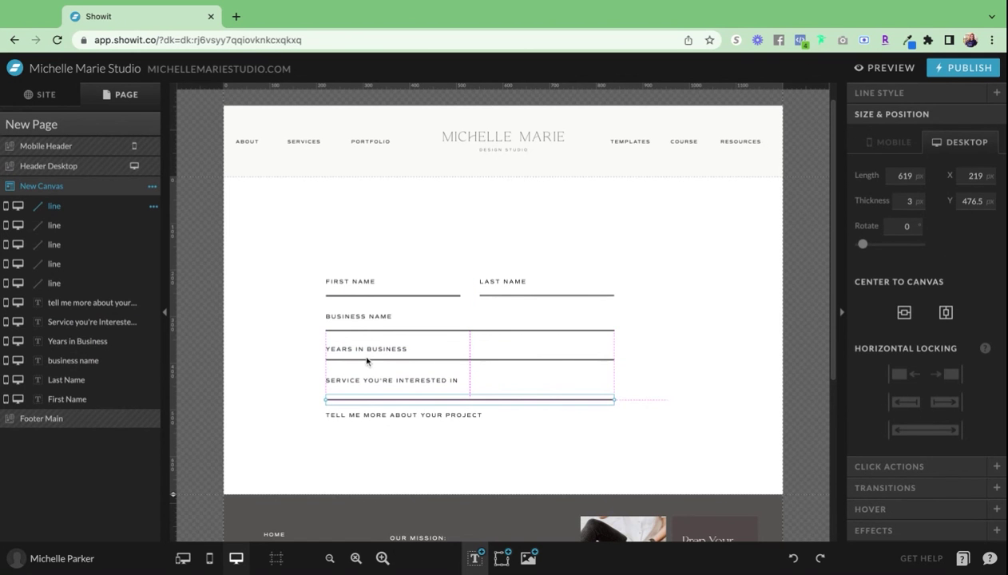
{"action": "key", "text": "shift+Up"}
{"action": "key", "text": "ctrl+d"}
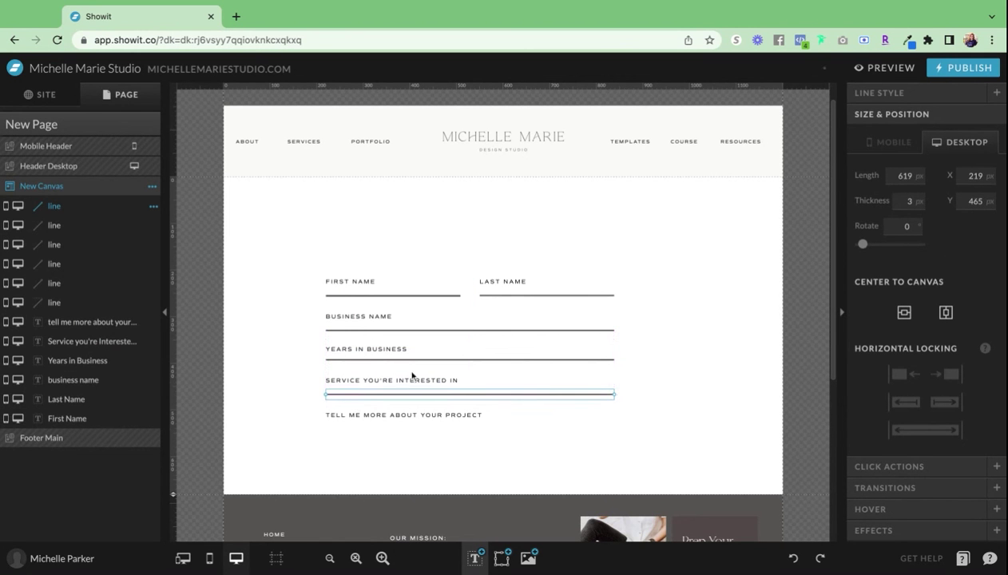
{"action": "left_click_drag", "start_coordinate": [431, 394], "coordinate": [479, 467]}
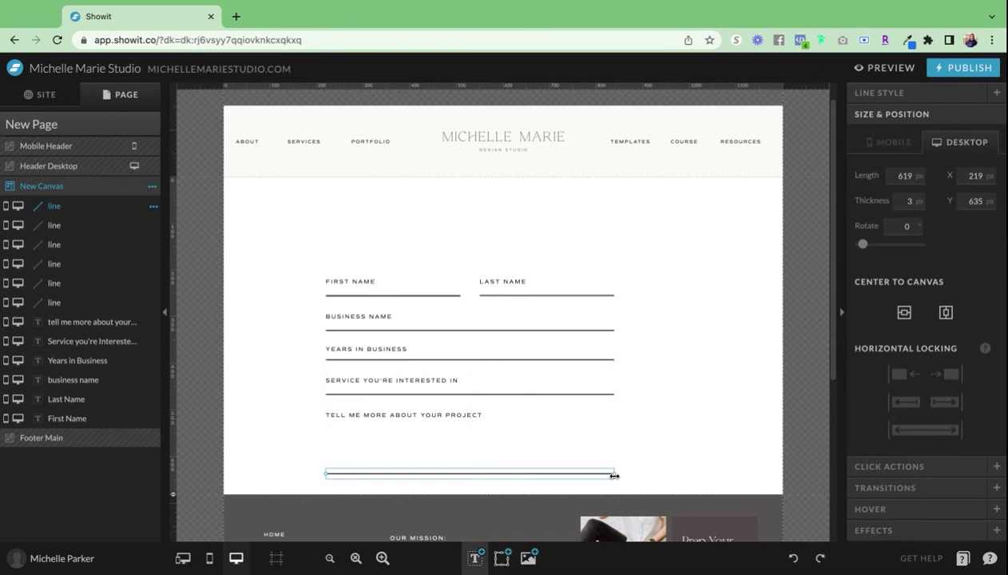
- Trim the project, Service, Years in Business and business name boxes to the underlines' 619 px width
{"action": "left_click", "coordinate": [606, 413]}
{"action": "left_click_drag", "start_coordinate": [671, 437], "coordinate": [614, 437]}
{"action": "left_click", "coordinate": [603, 384]}
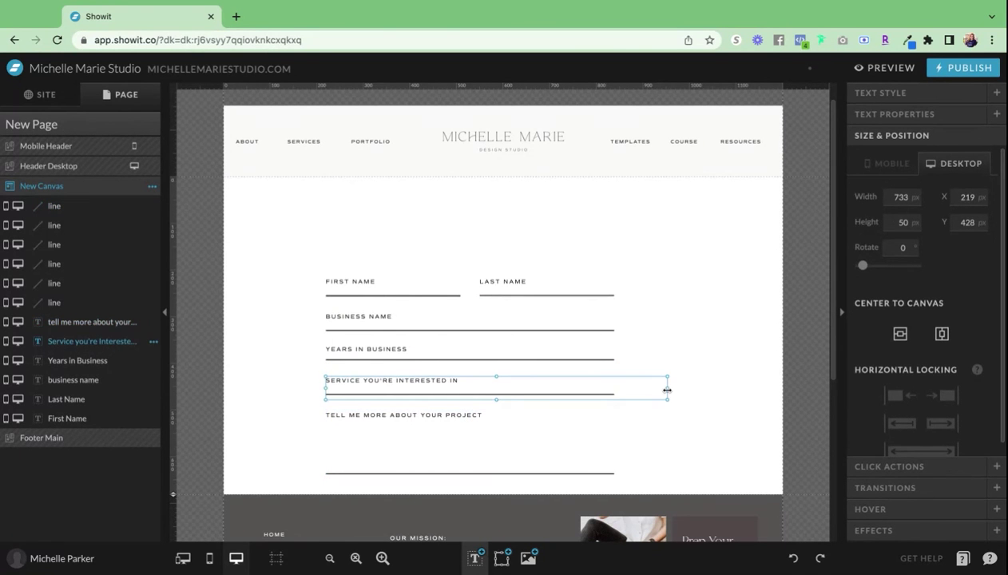
{"action": "left_click_drag", "start_coordinate": [667, 390], "coordinate": [614, 390]}
{"action": "left_click", "coordinate": [645, 353]}
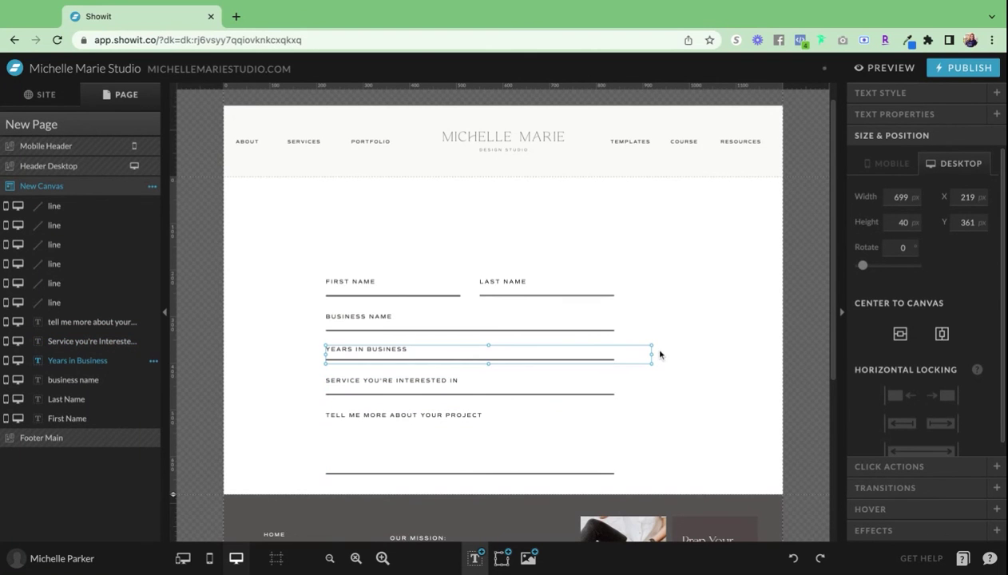
{"action": "left_click_drag", "start_coordinate": [660, 353], "coordinate": [614, 354]}
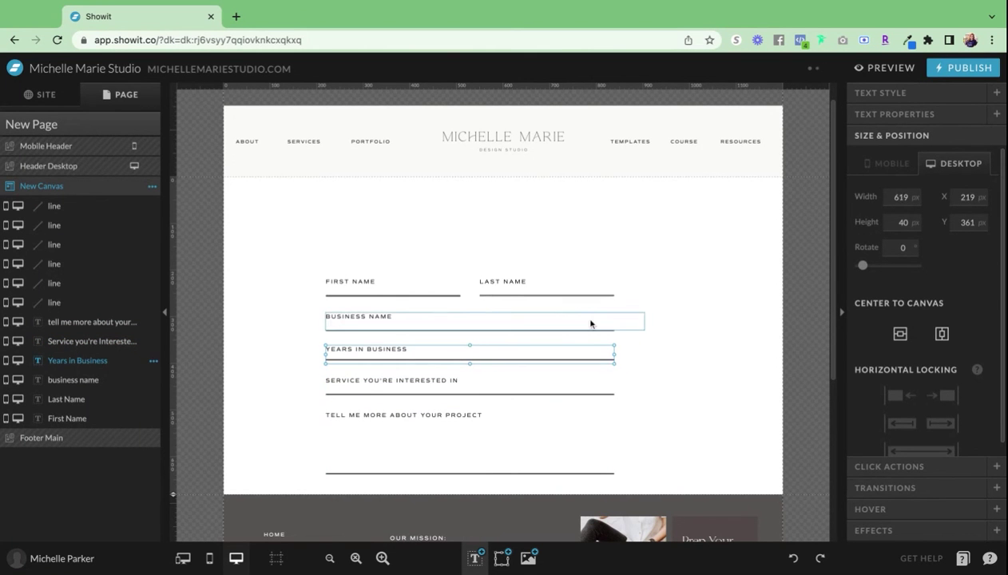
{"action": "left_click", "coordinate": [591, 323]}
{"action": "left_click_drag", "start_coordinate": [644, 324], "coordinate": [614, 292]}
{"action": "left_click", "coordinate": [620, 295]}
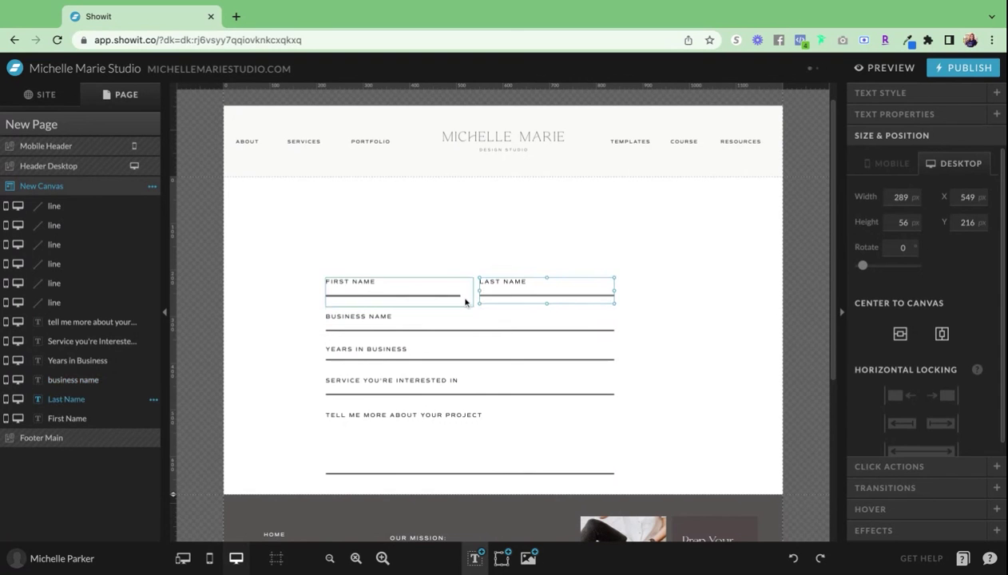
- Select all form labels and lines and center the block horizontally on the canvas
{"action": "left_click", "coordinate": [461, 297]}
{"action": "left_click_drag", "start_coordinate": [691, 485], "coordinate": [282, 273]}
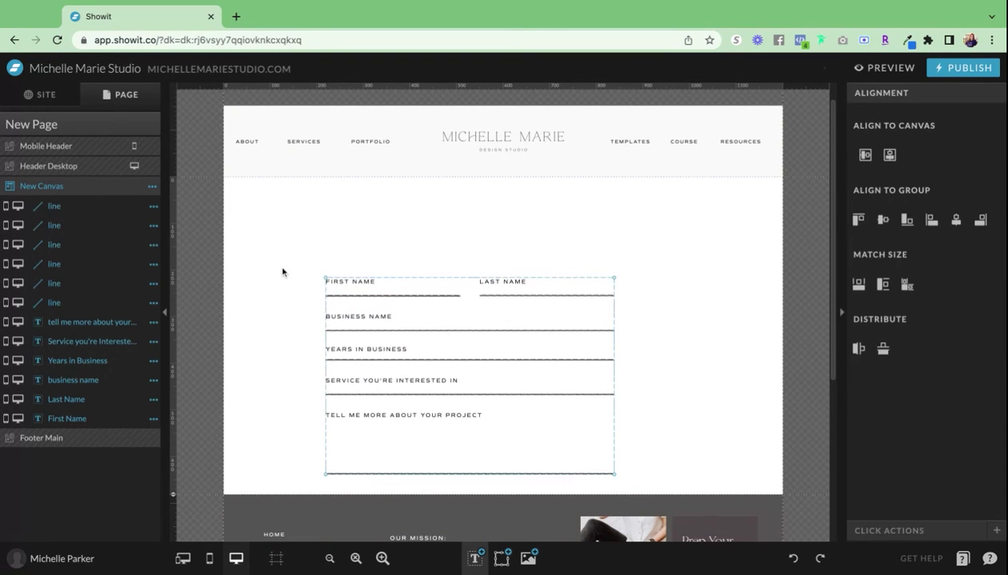
{"action": "left_click", "coordinate": [865, 156]}
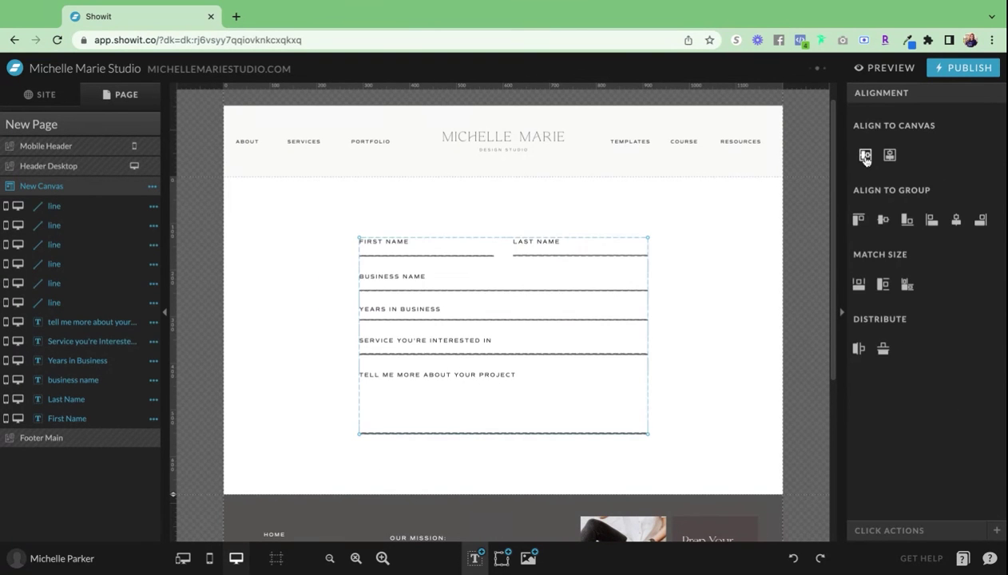
{"action": "left_click", "coordinate": [727, 324]}
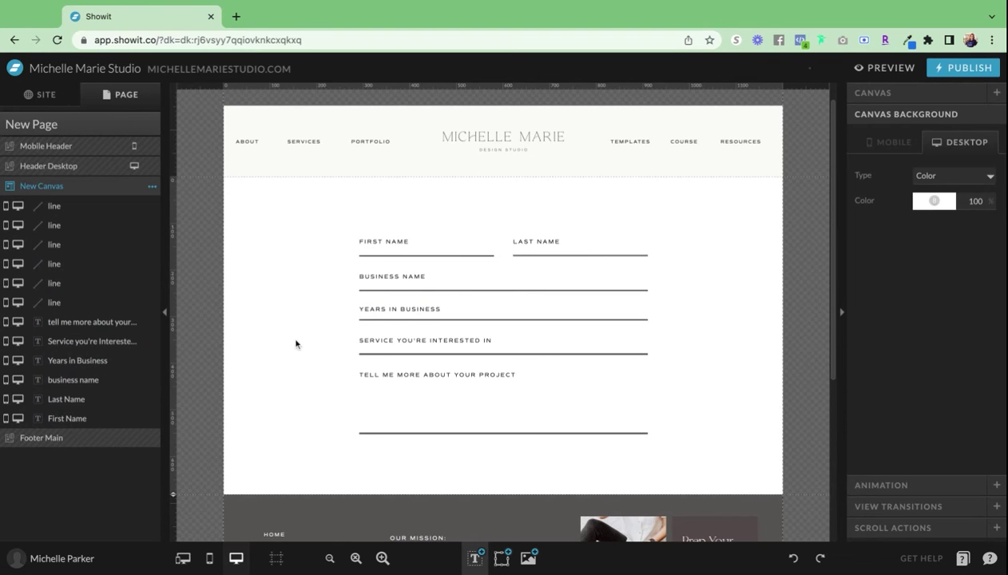
- Shorten the First Name text box to 37 px tall
{"action": "left_click", "coordinate": [463, 255]}
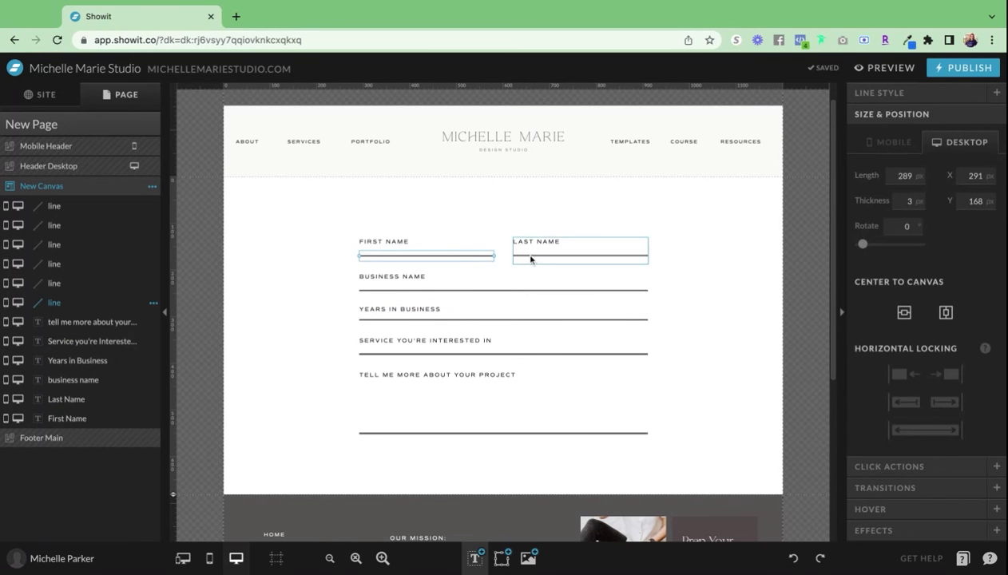
{"action": "left_click", "coordinate": [375, 271]}
{"action": "left_click", "coordinate": [392, 247]}
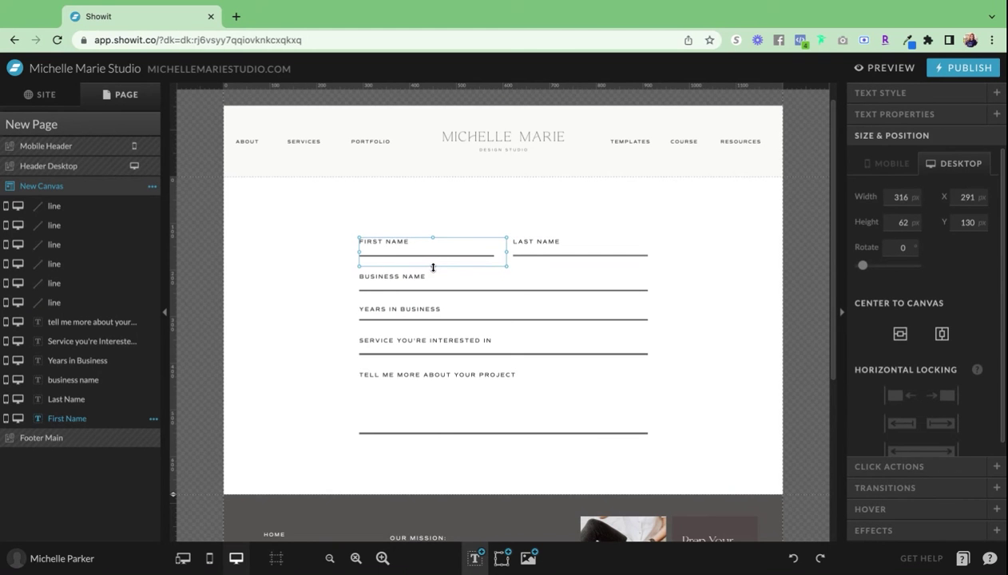
{"action": "left_click_drag", "start_coordinate": [433, 267], "coordinate": [432, 255]}
- Narrow First Name to 289 px, then enable it as a required input labelled 'First Name'
{"action": "left_click_drag", "start_coordinate": [505, 244], "coordinate": [494, 244]}
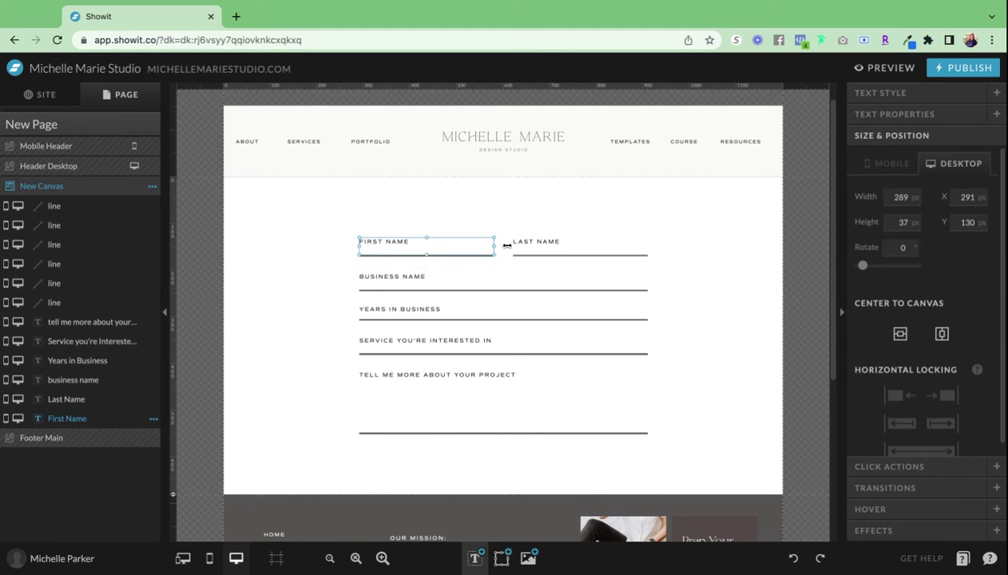
{"action": "left_click", "coordinate": [341, 315]}
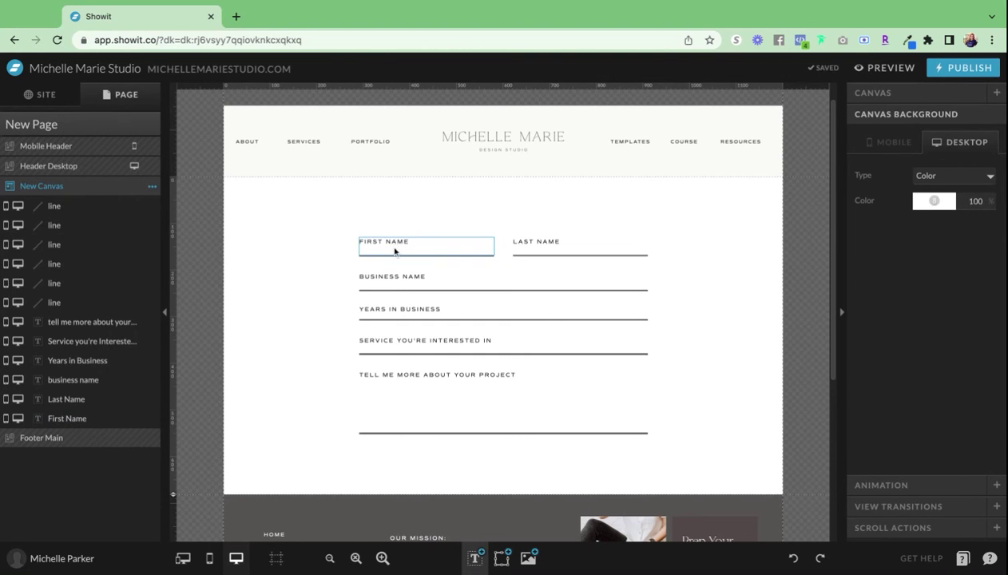
{"action": "left_click", "coordinate": [395, 248]}
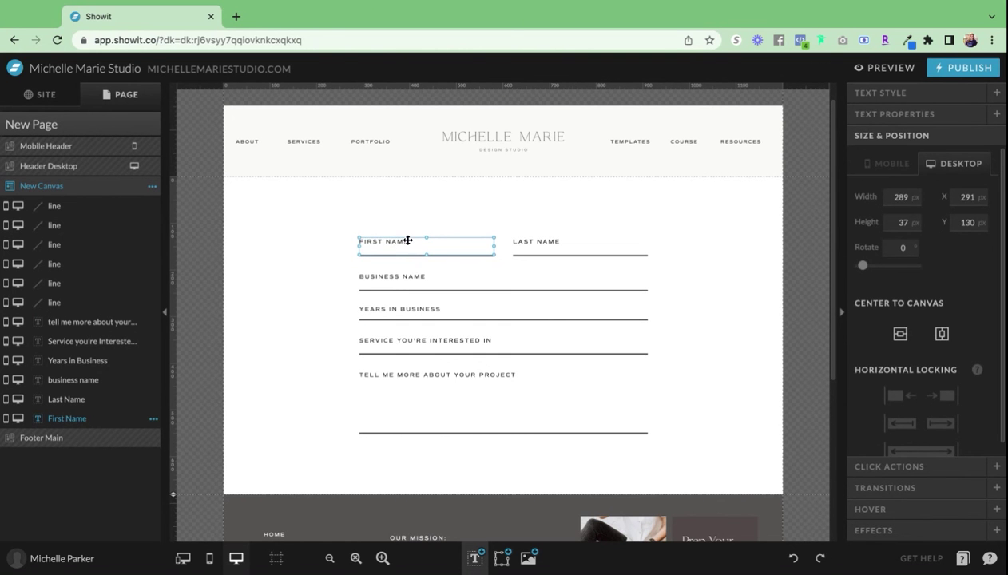
{"action": "left_click", "coordinate": [911, 116]}
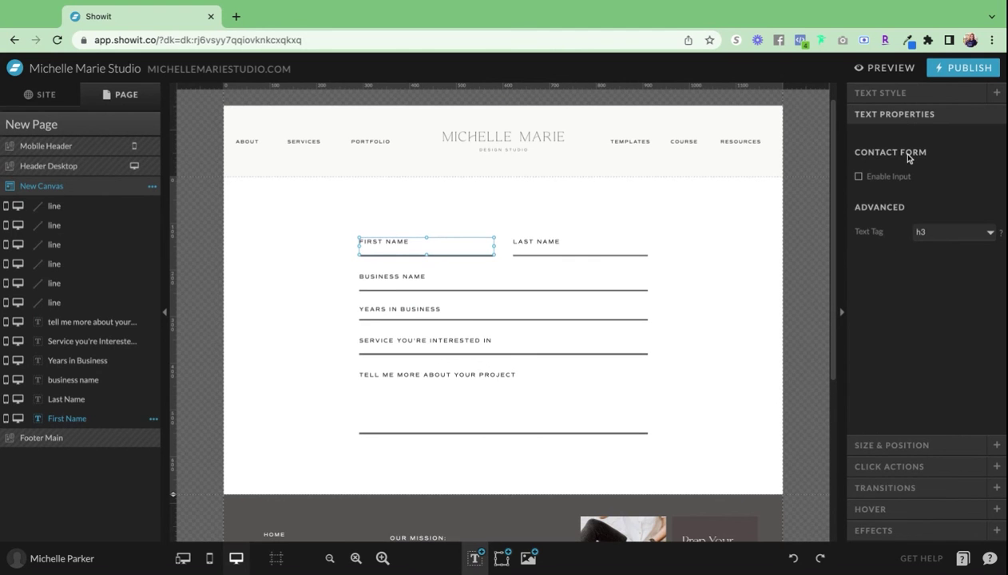
{"action": "left_click", "coordinate": [859, 177]}
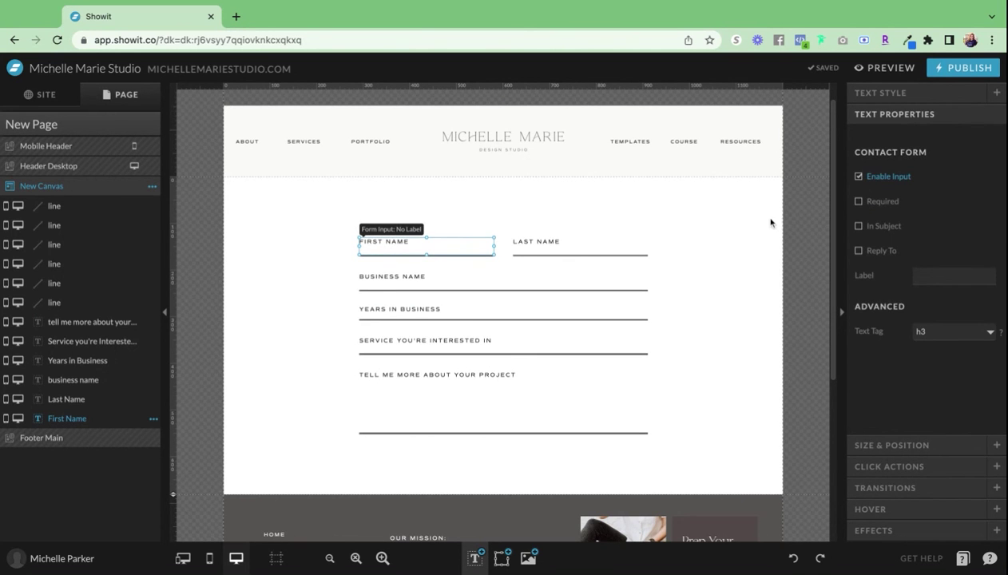
{"action": "left_click", "coordinate": [859, 203]}
{"action": "left_click", "coordinate": [927, 269]}
{"action": "type", "text": "First Name"}
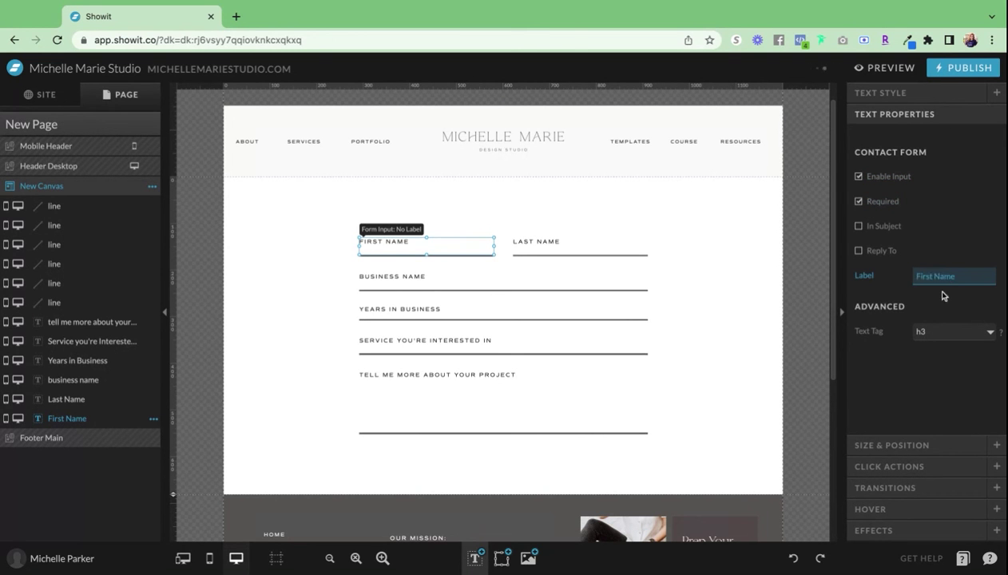
{"action": "key", "text": "Return"}
- Make Last Name a required contact-form input labelled 'Last Name'
{"action": "left_click", "coordinate": [535, 249]}
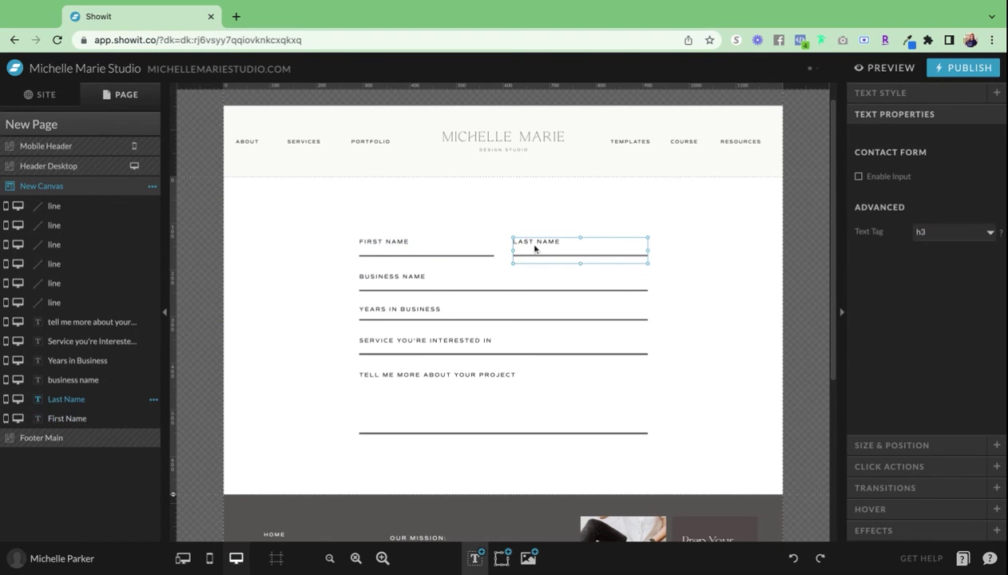
{"action": "left_click", "coordinate": [861, 176]}
{"action": "left_click", "coordinate": [882, 201]}
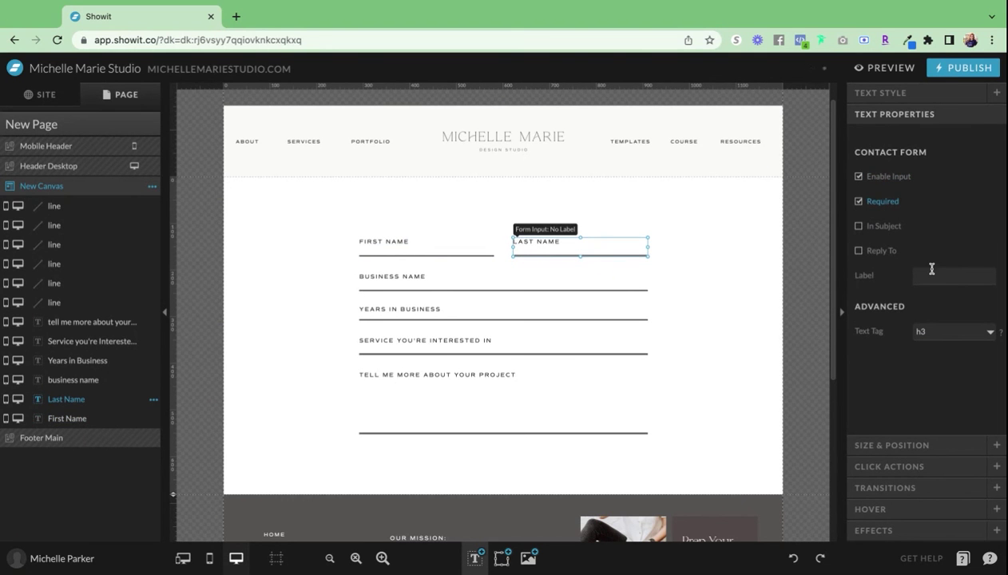
{"action": "left_click", "coordinate": [930, 272]}
{"action": "type", "text": "Last Name"}
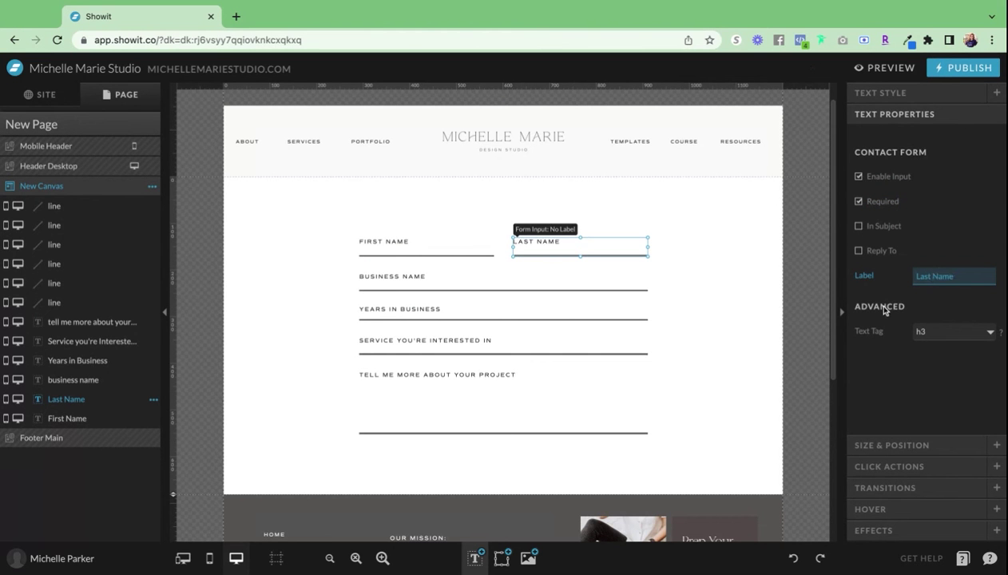
{"action": "left_click", "coordinate": [879, 302]}
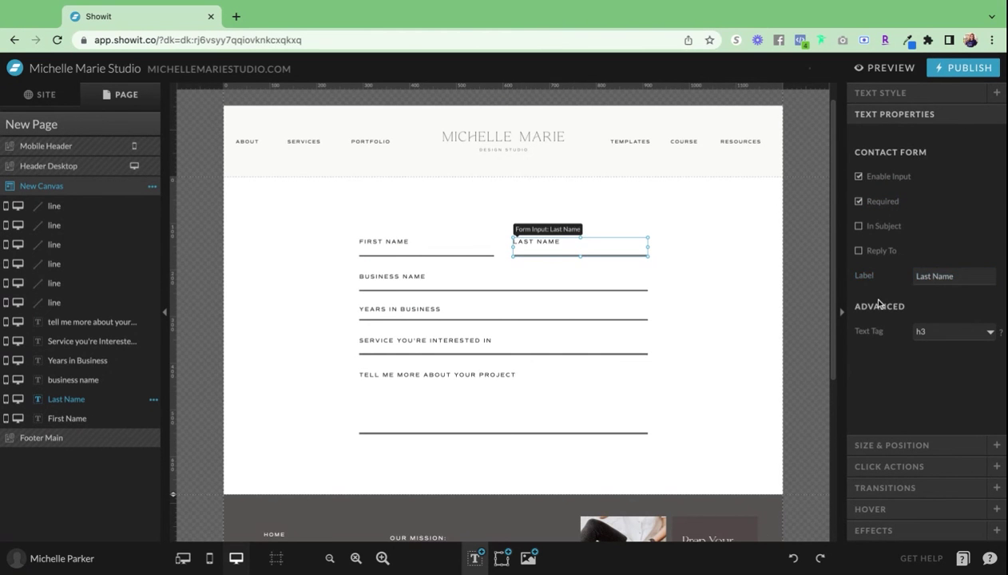
- Make Business Name a required contact-form input labelled 'Business Name'
{"action": "left_click", "coordinate": [442, 278]}
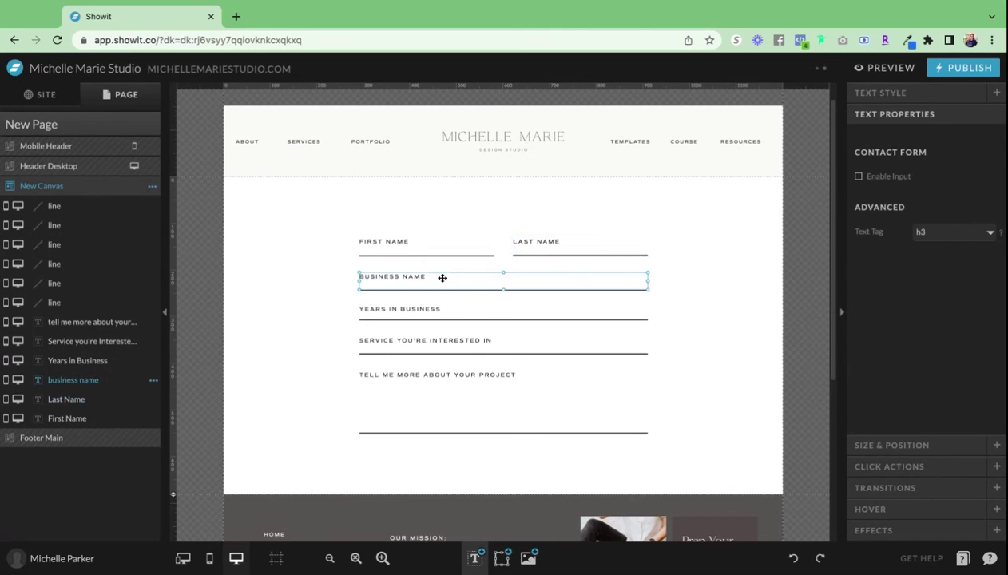
{"action": "left_click", "coordinate": [858, 177]}
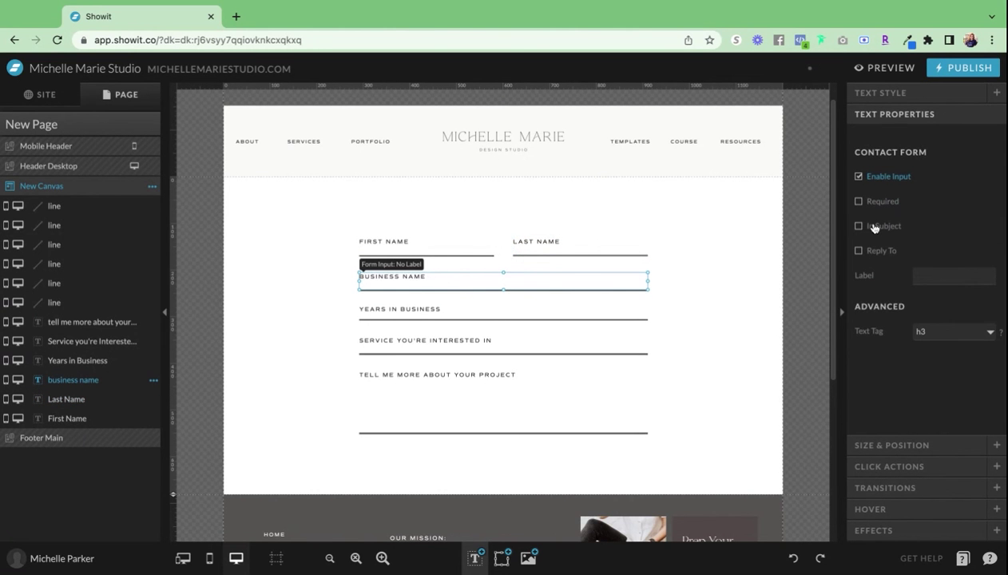
{"action": "left_click", "coordinate": [859, 201]}
{"action": "left_click", "coordinate": [926, 275]}
{"action": "type", "text": "Business Name"}
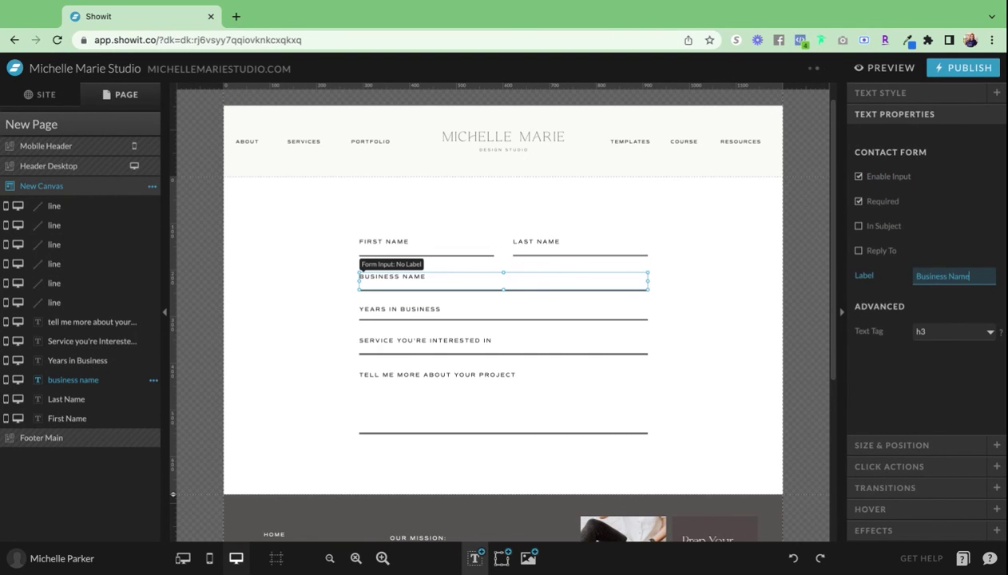
{"action": "left_click", "coordinate": [906, 302]}
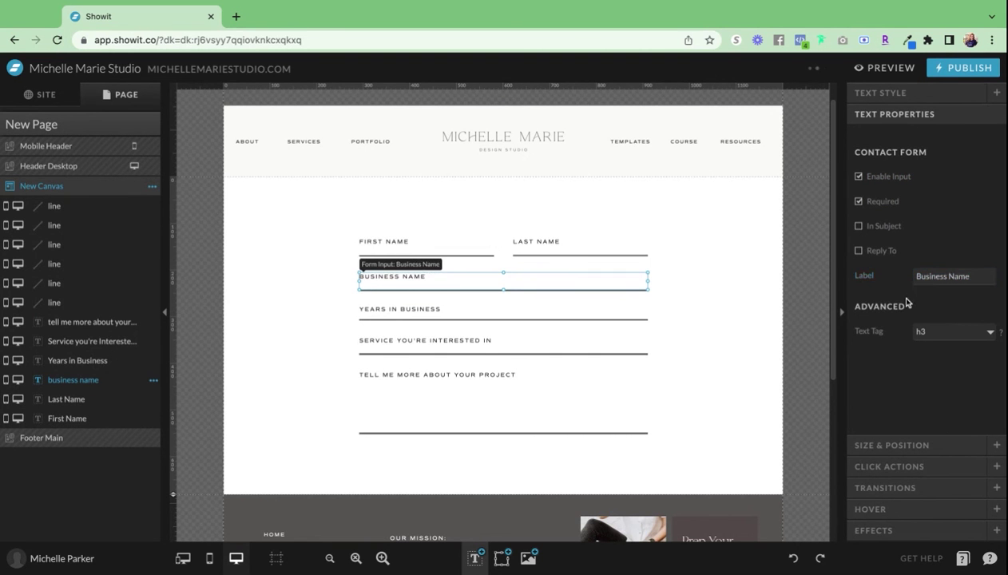
{"action": "left_click", "coordinate": [407, 310]}
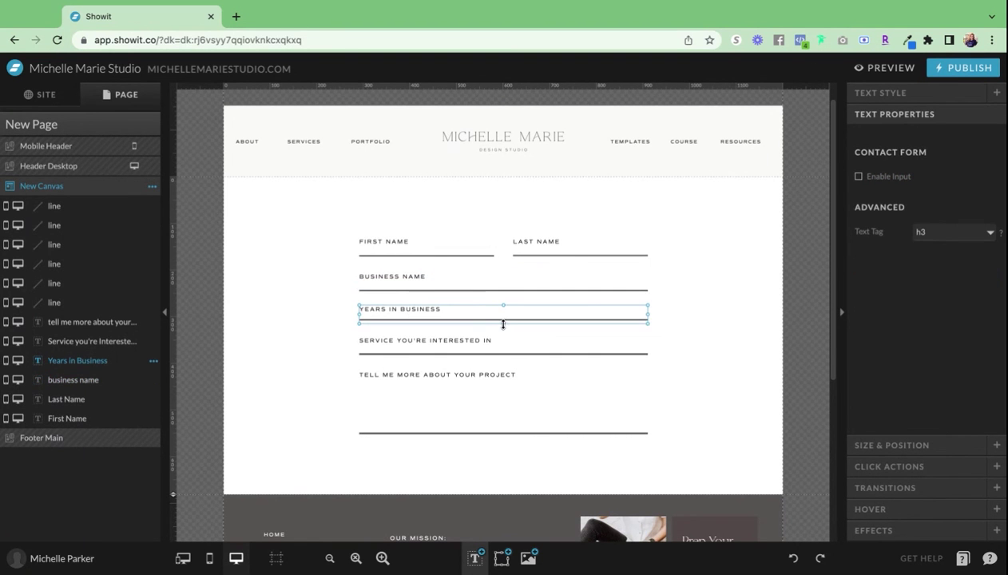
- Make Years in Business a required form input labelled 'Years'
{"action": "left_click", "coordinate": [870, 179]}
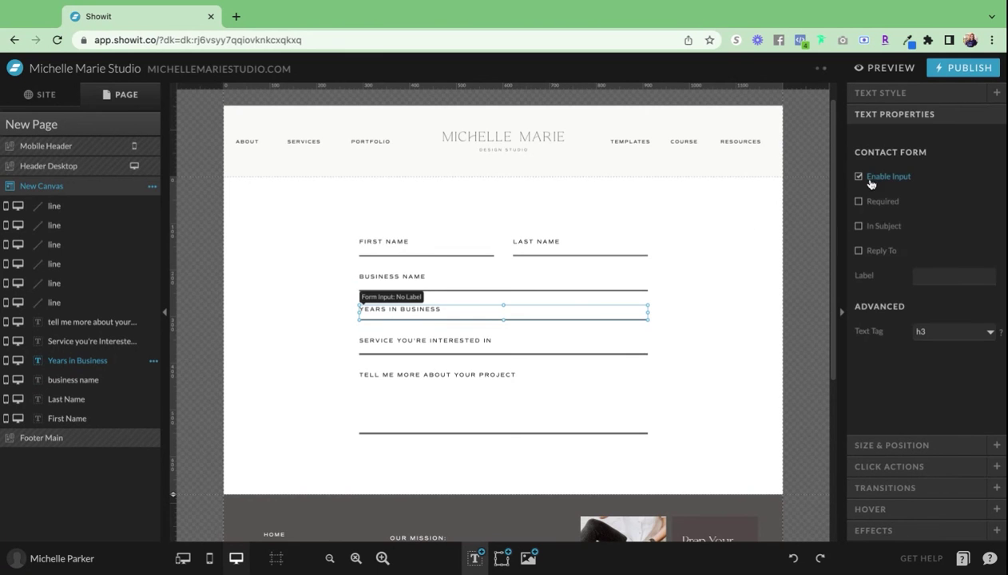
{"action": "left_click", "coordinate": [859, 201]}
{"action": "left_click", "coordinate": [955, 280]}
{"action": "type", "text": "Years"}
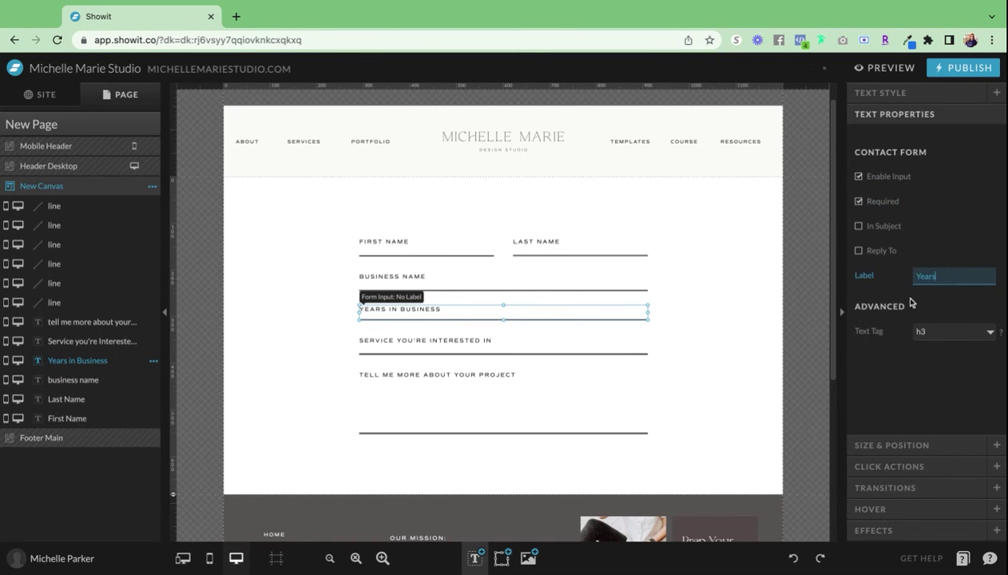
{"action": "left_click", "coordinate": [910, 301]}
- Trim the service box to its underline and turn it into a form input labelled 'Service'
{"action": "left_click", "coordinate": [448, 341]}
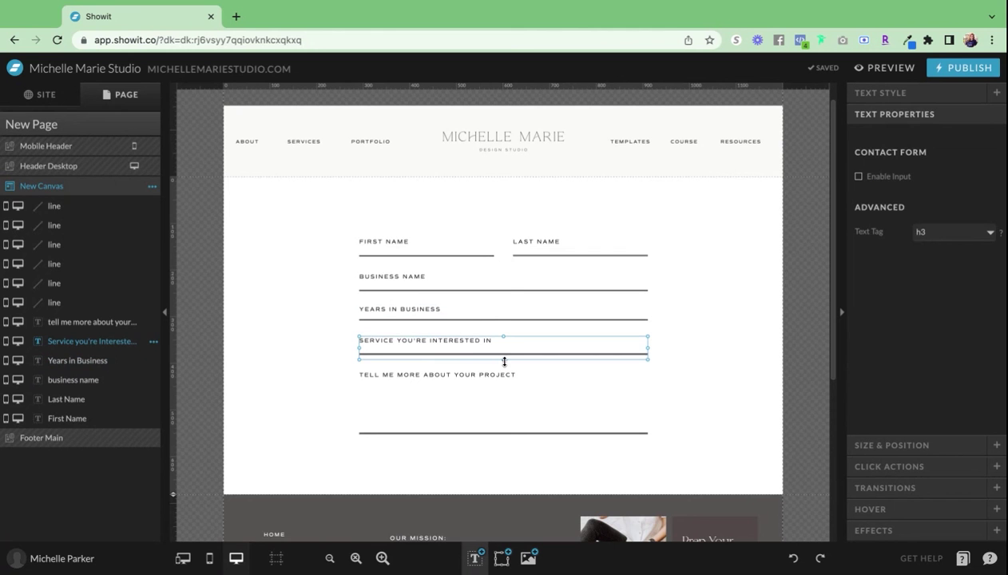
{"action": "left_click_drag", "start_coordinate": [504, 361], "coordinate": [504, 356]}
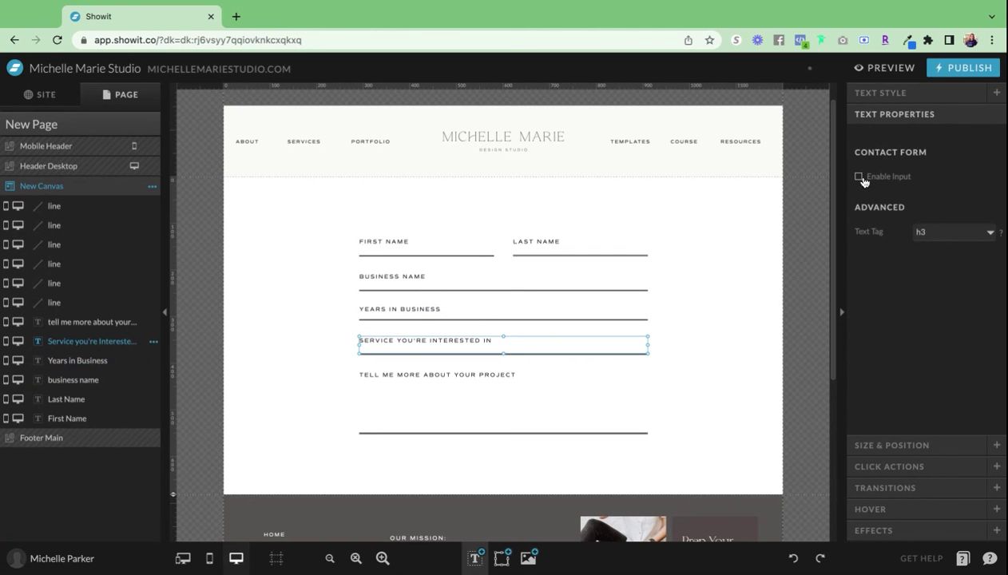
{"action": "left_click", "coordinate": [859, 177]}
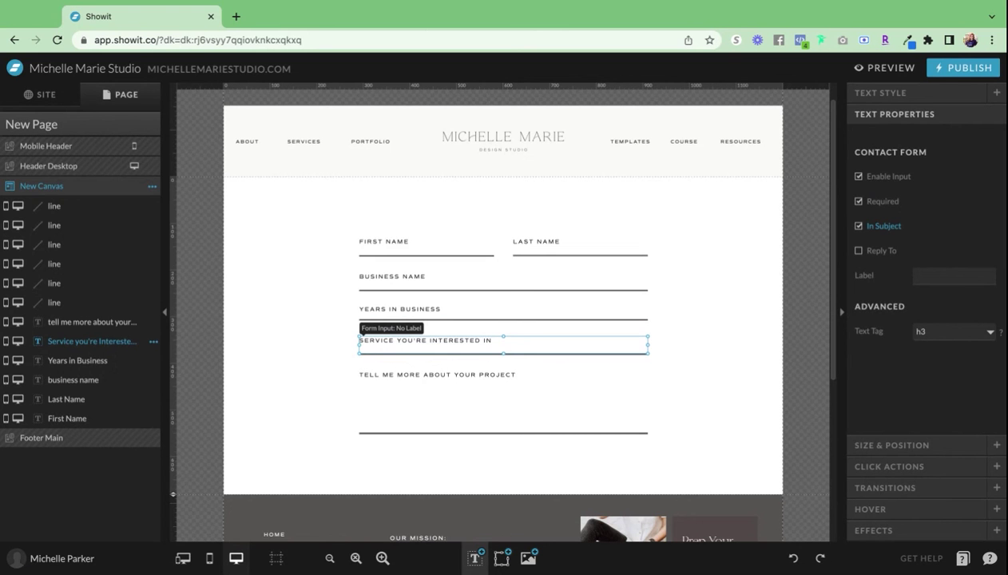
{"action": "left_click", "coordinate": [940, 276]}
{"action": "type", "text": "Service"}
{"action": "left_click", "coordinate": [891, 312]}
- Turn the 'Tell me more about your project' text into a required input labelled 'Info'
{"action": "left_click", "coordinate": [421, 383]}
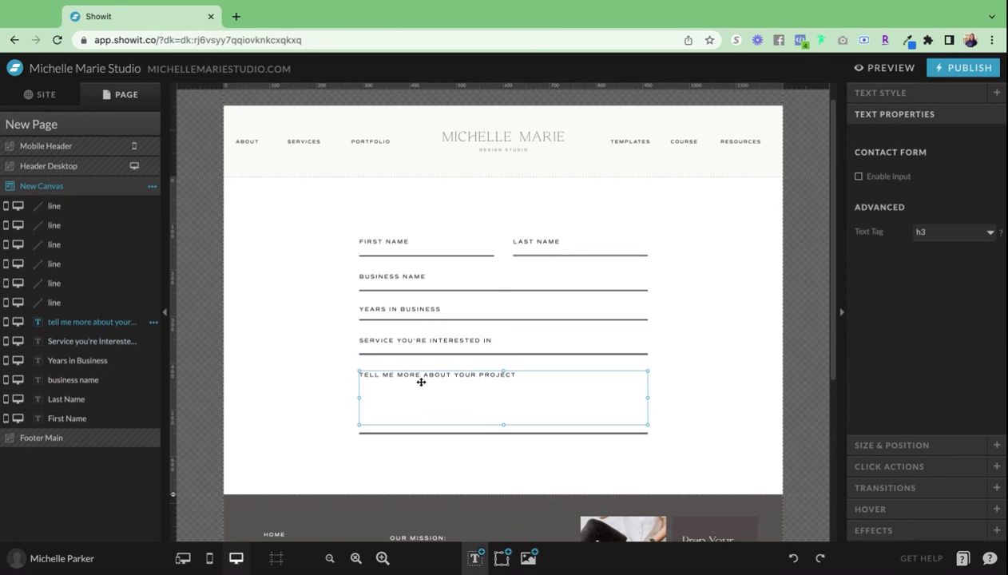
{"action": "left_click", "coordinate": [858, 177]}
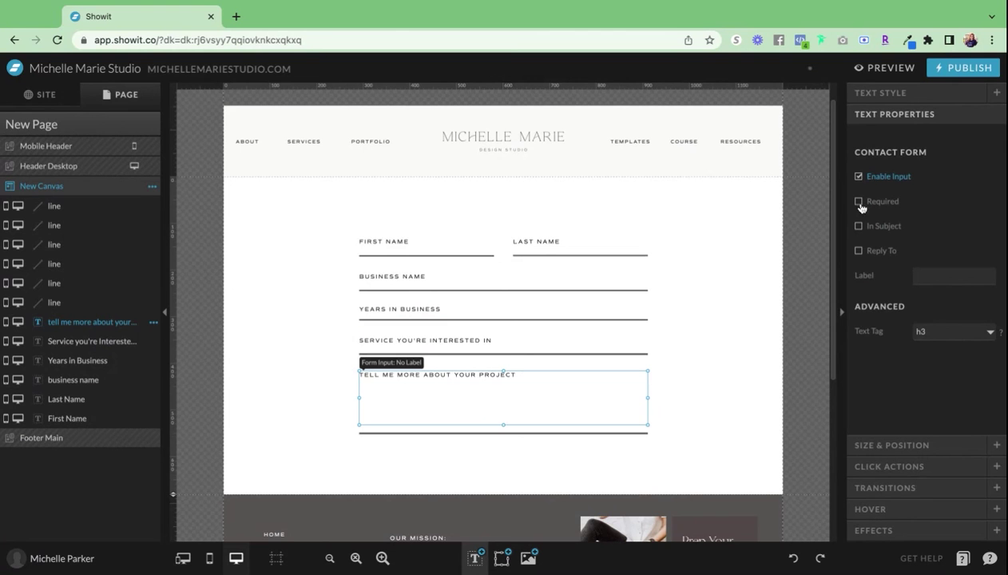
{"action": "left_click", "coordinate": [859, 202]}
{"action": "left_click", "coordinate": [940, 275]}
{"action": "type", "text": "Info"}
{"action": "key", "text": "Return"}
- Make the white form section taller to leave more room
{"action": "left_click", "coordinate": [710, 354]}
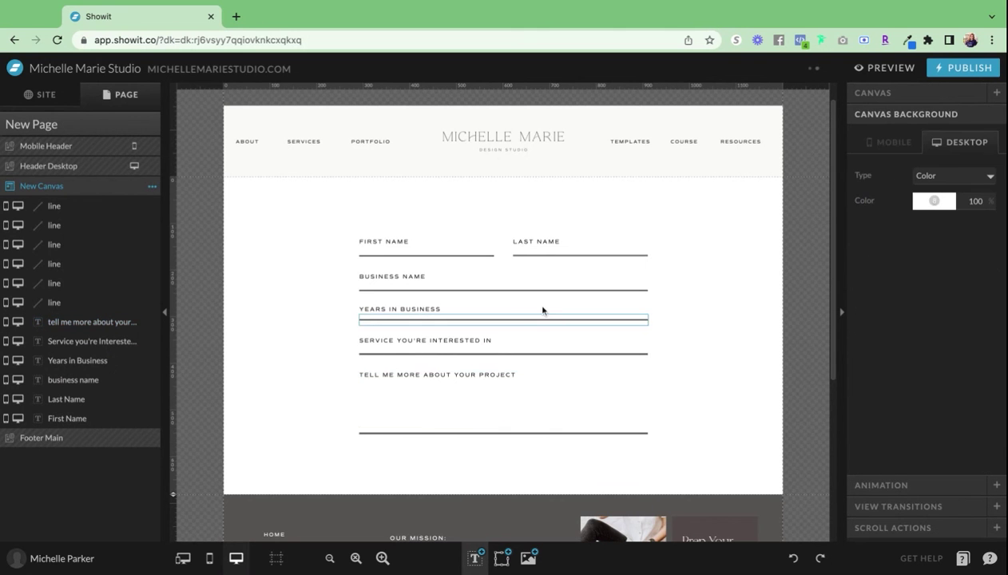
{"action": "left_click_drag", "start_coordinate": [357, 332], "coordinate": [670, 463]}
{"action": "left_click_drag", "start_coordinate": [167, 513], "coordinate": [171, 495]}
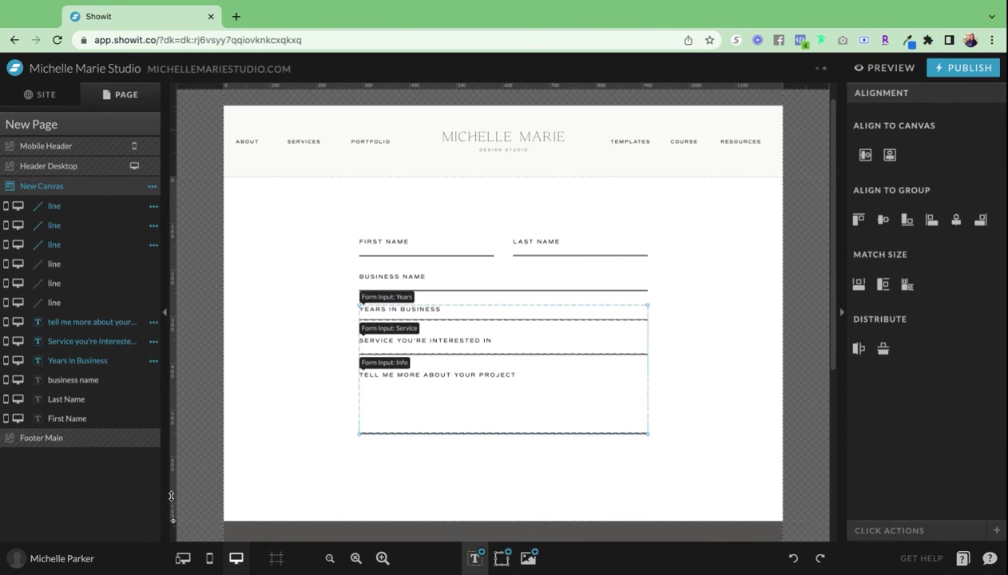
- Select the Business Name, Years, Service and project fields with their lines and move them down about 32 px
{"action": "scroll", "coordinate": [304, 408], "scroll_direction": "down", "scroll_amount": 1}
{"action": "left_click", "coordinate": [659, 441]}
{"action": "scroll", "coordinate": [660, 441], "scroll_direction": "down", "scroll_amount": 1}
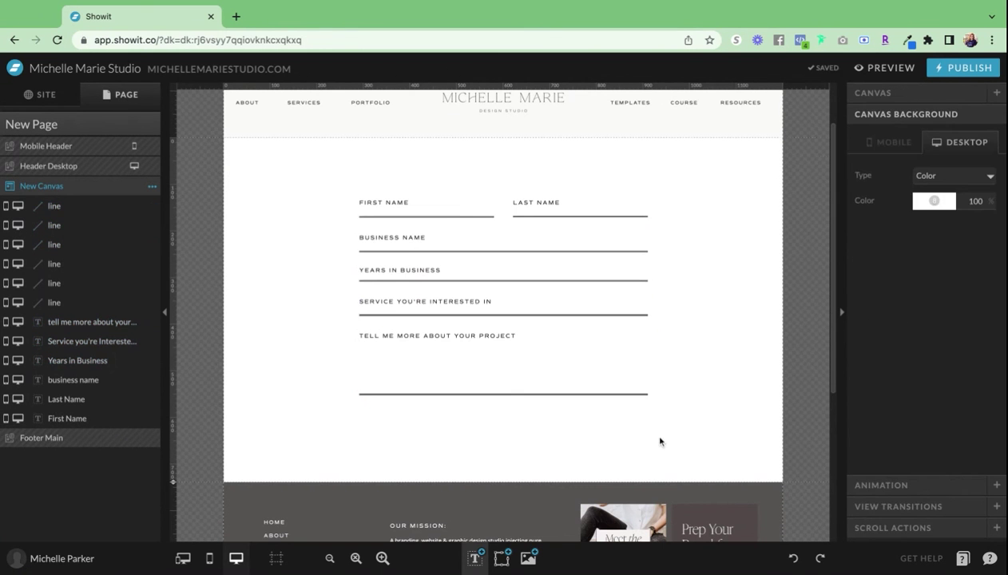
{"action": "left_click", "coordinate": [371, 250]}
{"action": "left_click_drag", "start_coordinate": [350, 230], "coordinate": [665, 442]}
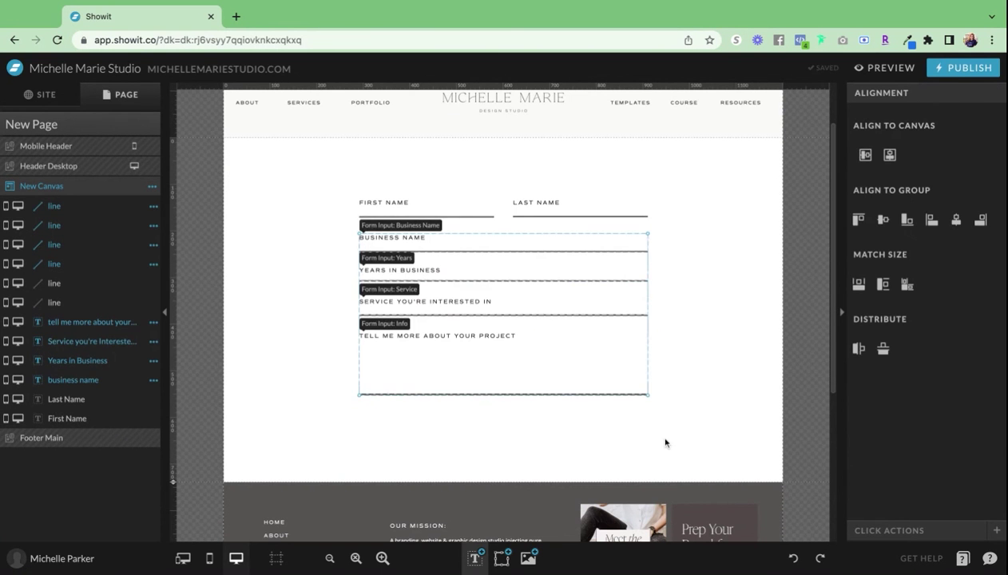
{"action": "left_click_drag", "start_coordinate": [393, 218], "coordinate": [392, 245]}
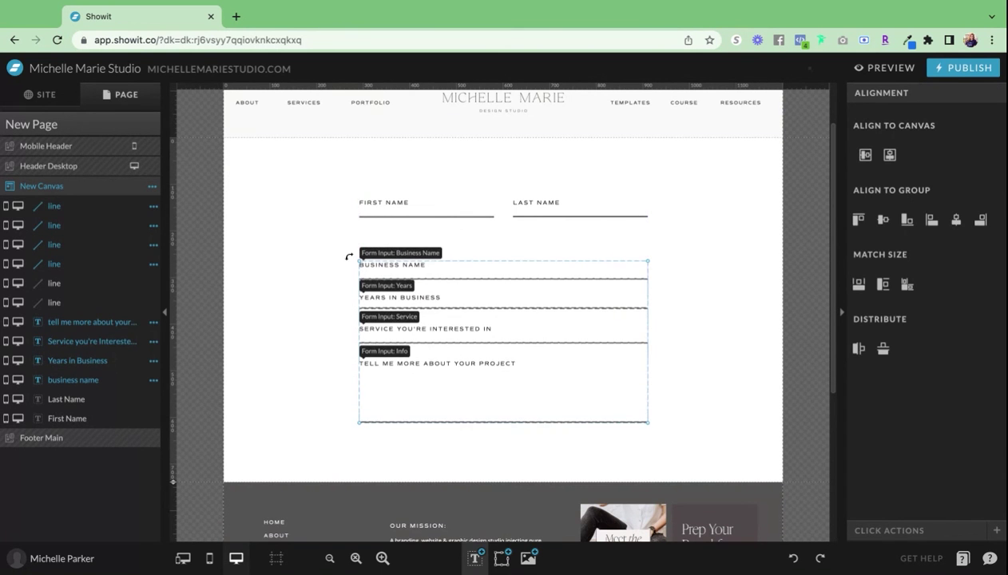
{"action": "left_click", "coordinate": [474, 557]}
- Add a Subheading text reading 'Email address' above Business Name, widened to one line
{"action": "left_click", "coordinate": [474, 515]}
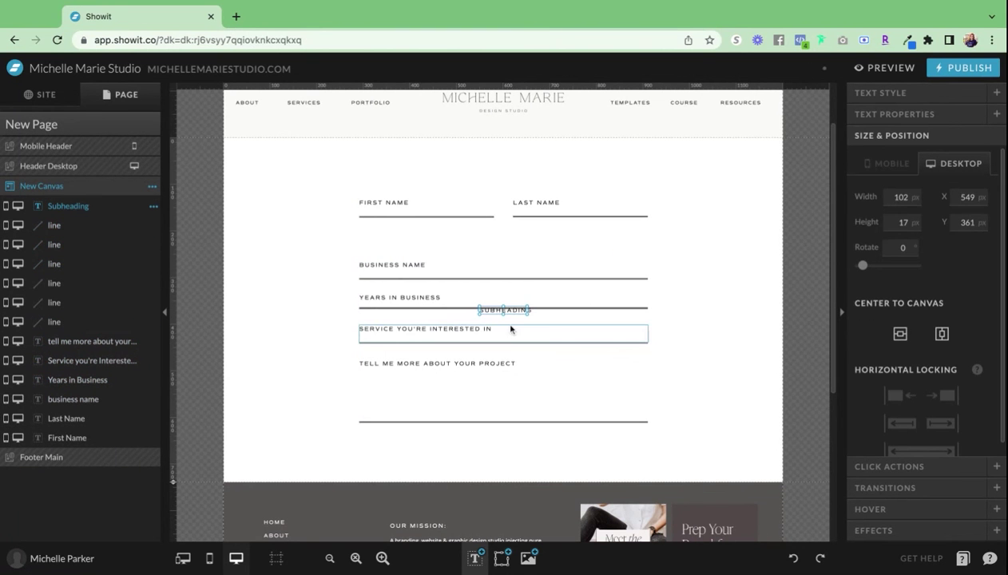
{"action": "left_click_drag", "start_coordinate": [503, 310], "coordinate": [383, 241]}
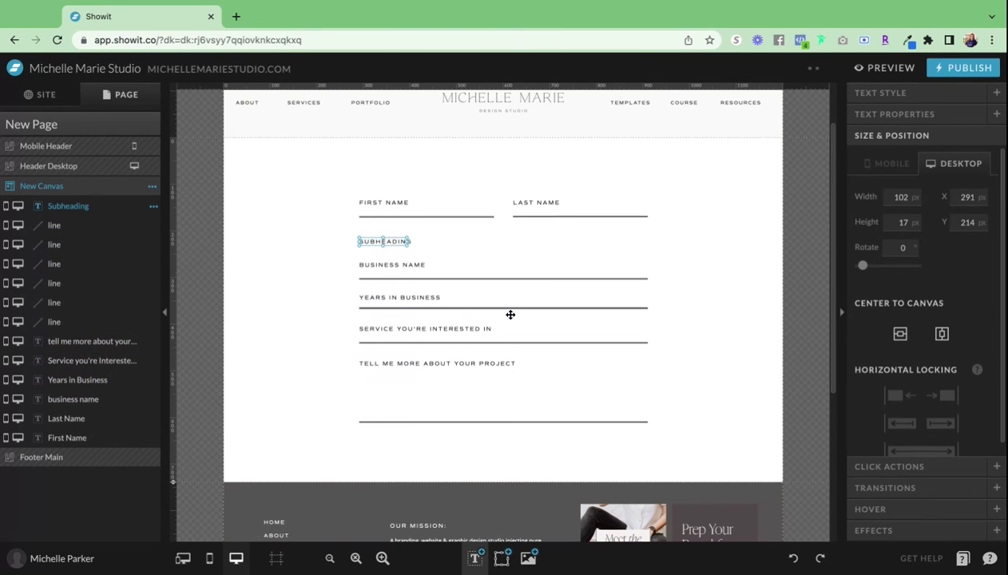
{"action": "type", "text": "E"}
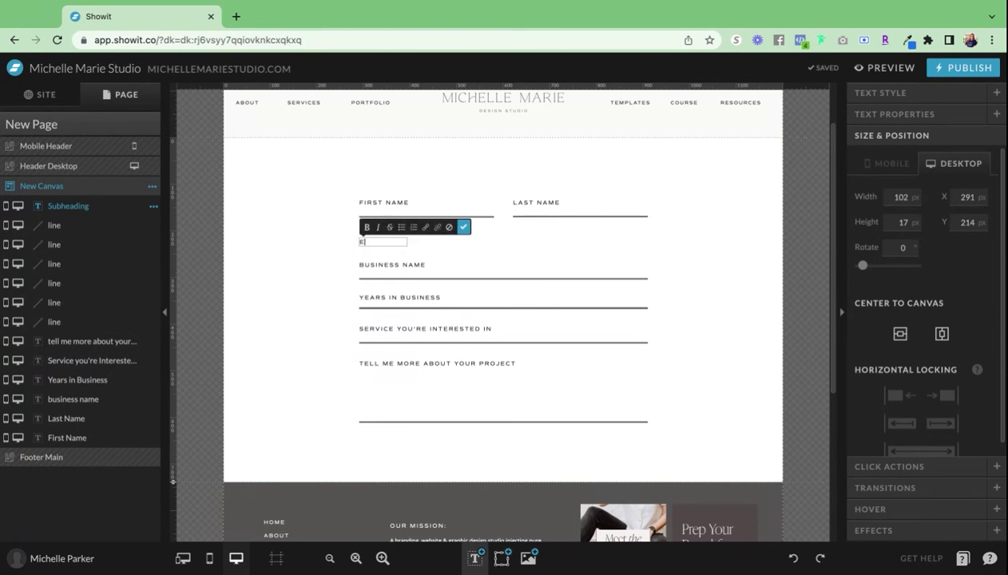
{"action": "type", "text": "mail address"}
{"action": "key", "text": "Escape"}
{"action": "left_click_drag", "start_coordinate": [408, 240], "coordinate": [427, 241]}
{"action": "left_click", "coordinate": [375, 292]}
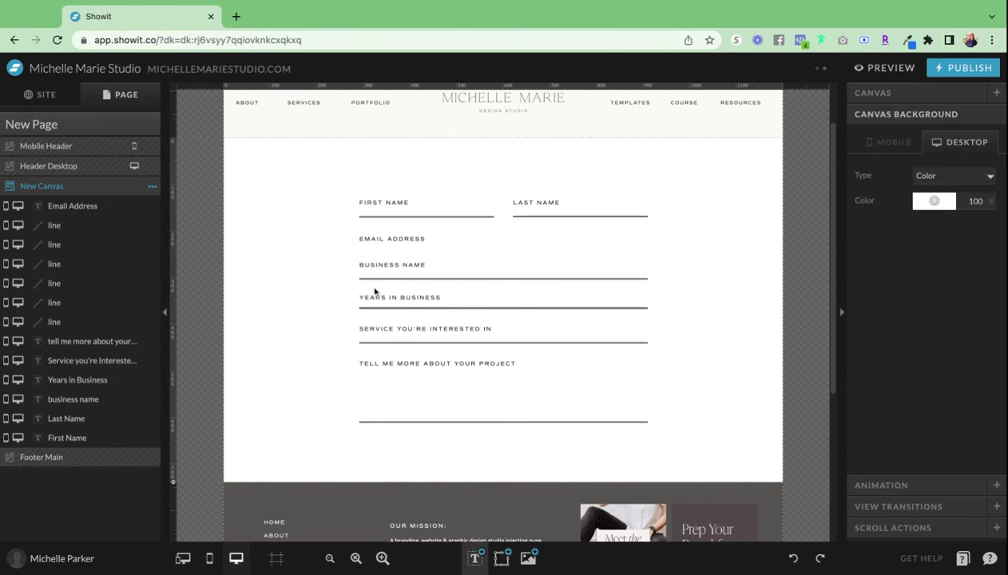
- Duplicate the Business Name underline under the label and stretch the label to the full form width
{"action": "left_click", "coordinate": [381, 280]}
{"action": "key", "text": "ctrl+d"}
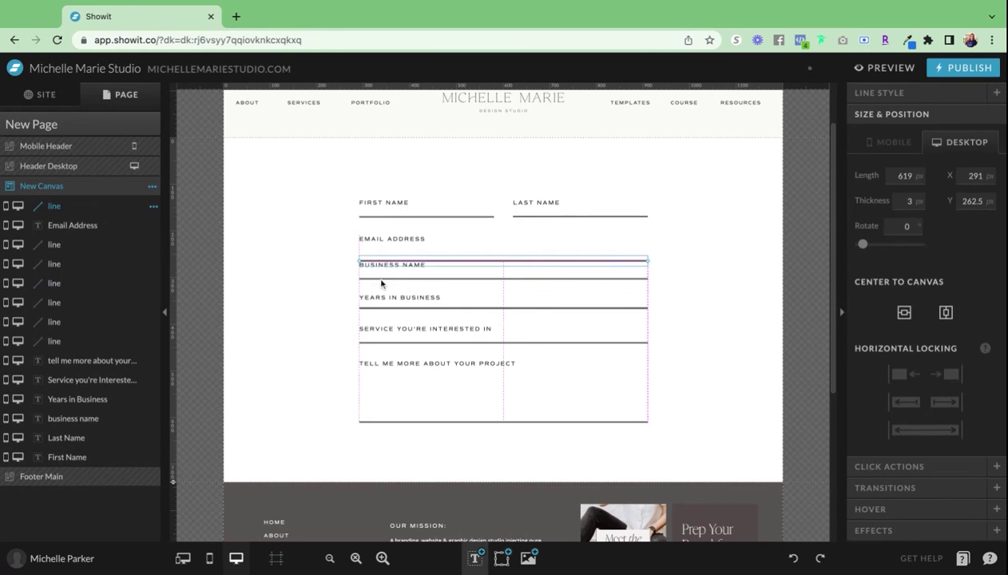
{"action": "left_click_drag", "start_coordinate": [381, 283], "coordinate": [380, 271]}
{"action": "left_click", "coordinate": [391, 240]}
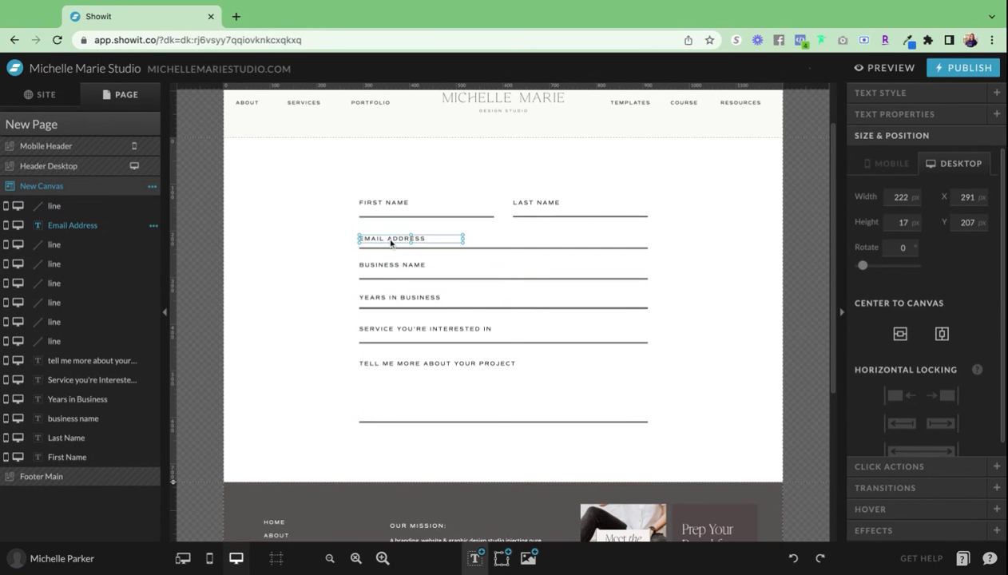
{"action": "key", "text": "Up"}
{"action": "key", "text": "Up"}
{"action": "left_click", "coordinate": [391, 242]}
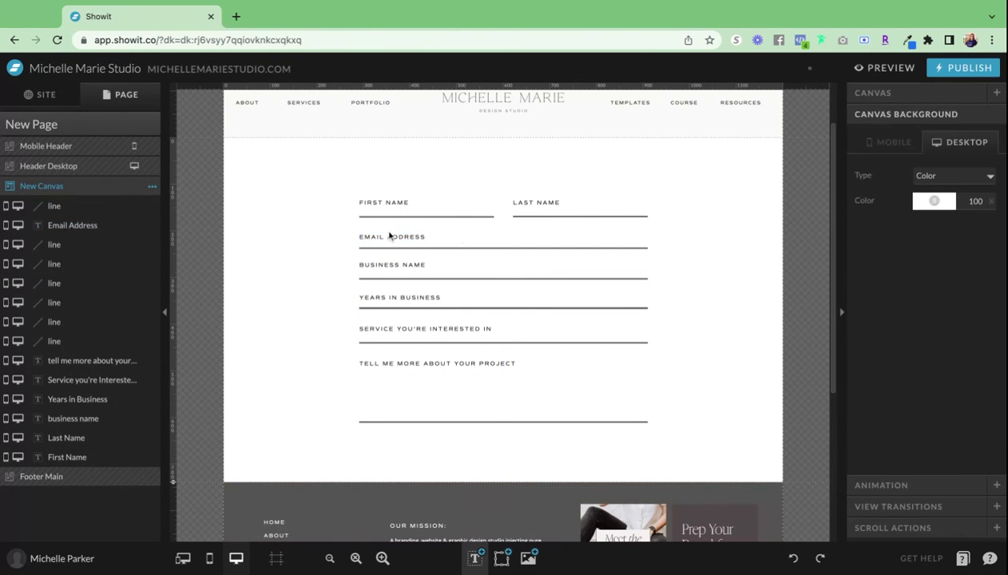
{"action": "left_click", "coordinate": [389, 236]}
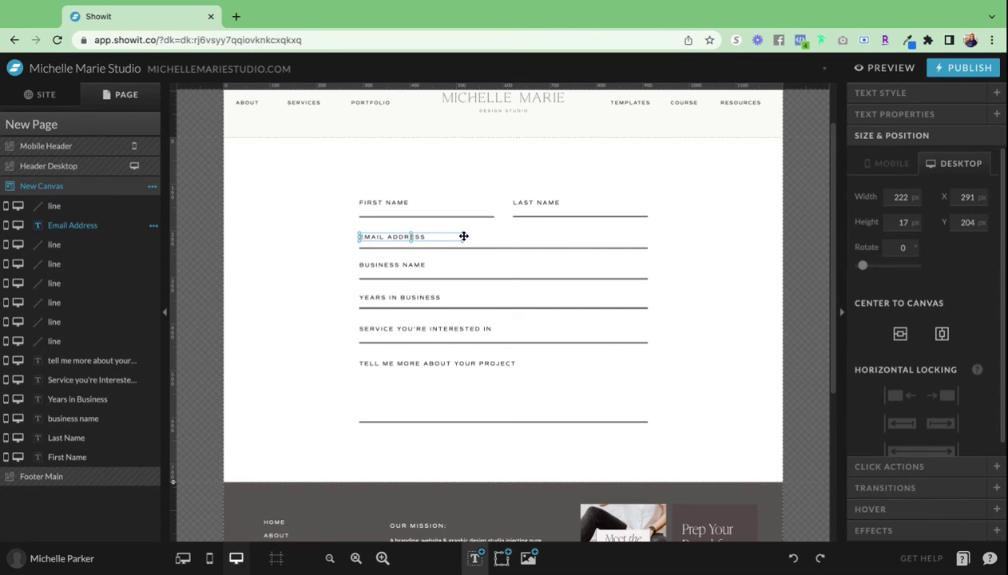
{"action": "left_click_drag", "start_coordinate": [464, 237], "coordinate": [647, 236]}
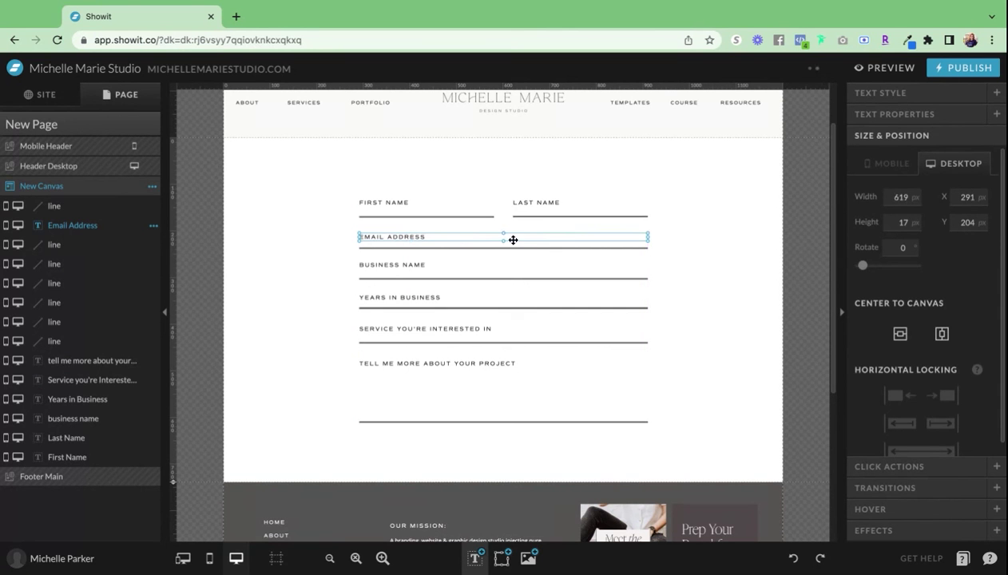
{"action": "left_click_drag", "start_coordinate": [513, 240], "coordinate": [506, 245]}
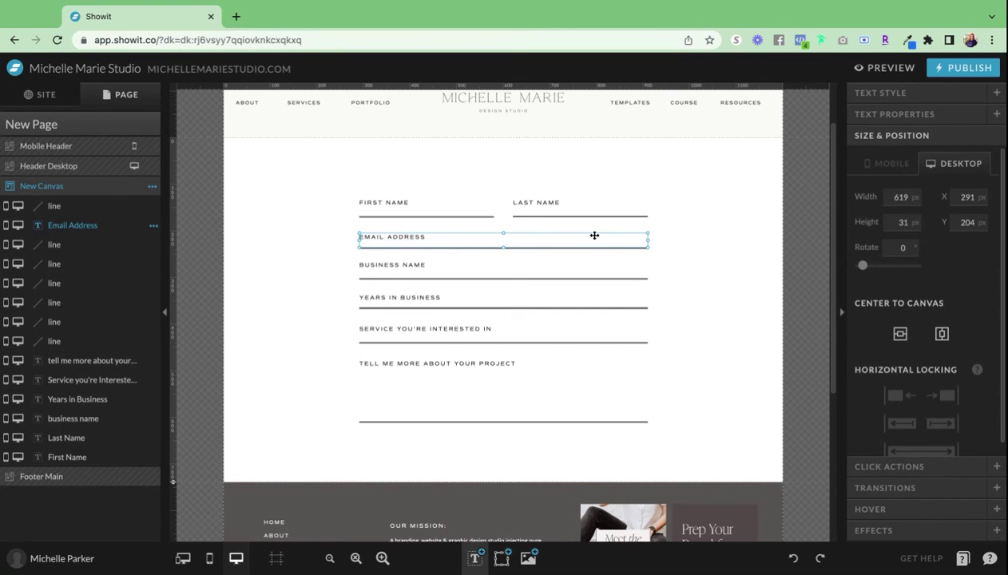
- Enable Input, Required and Reply To on the email text and label it 'Email Address'
{"action": "left_click", "coordinate": [894, 114]}
{"action": "left_click", "coordinate": [903, 177]}
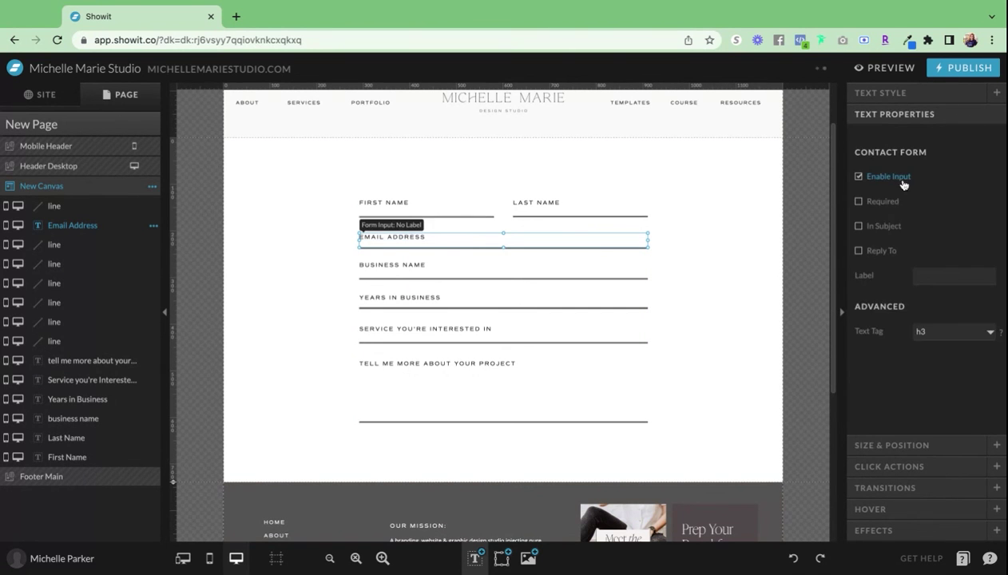
{"action": "left_click", "coordinate": [882, 202]}
{"action": "left_click", "coordinate": [857, 252]}
{"action": "left_click", "coordinate": [937, 272]}
{"action": "type", "text": "Email Addr"}
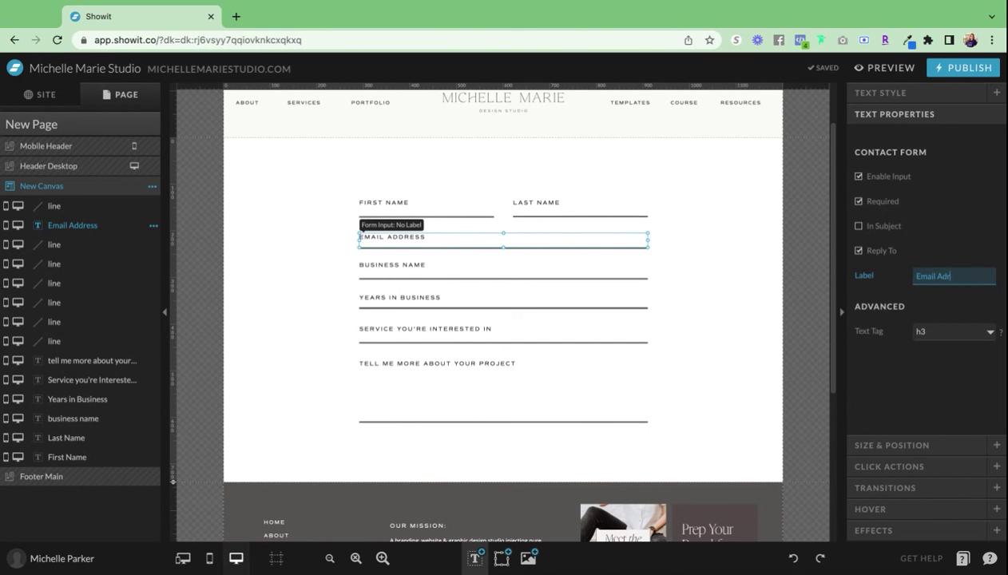
{"action": "type", "text": "ess"}
{"action": "key", "text": "BackSpace"}
{"action": "key", "text": "BackSpace"}
{"action": "key", "text": "BackSpace"}
{"action": "key", "text": "BackSpace"}
{"action": "type", "text": "dress"}
{"action": "left_click", "coordinate": [448, 248]}
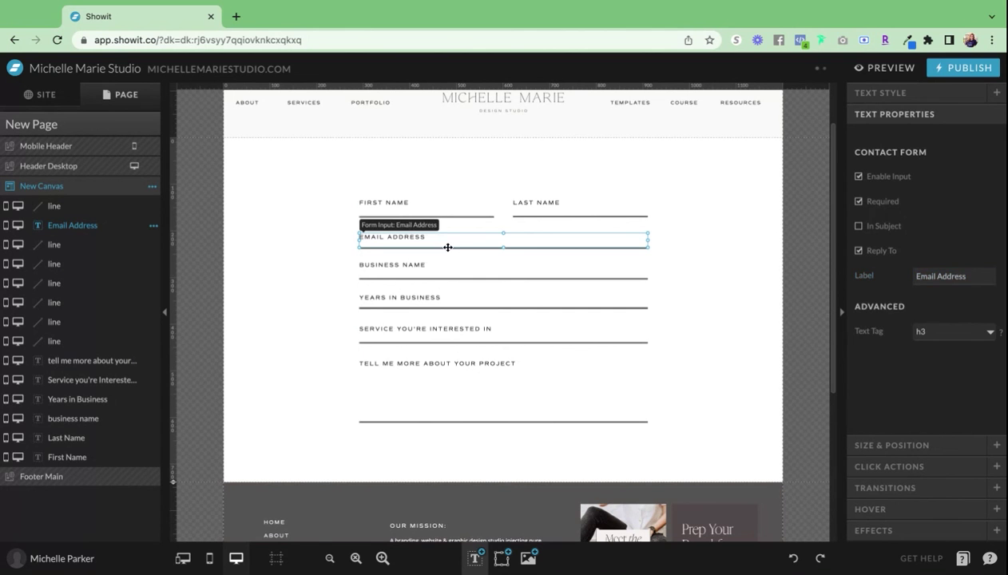
{"action": "left_click", "coordinate": [263, 360]}
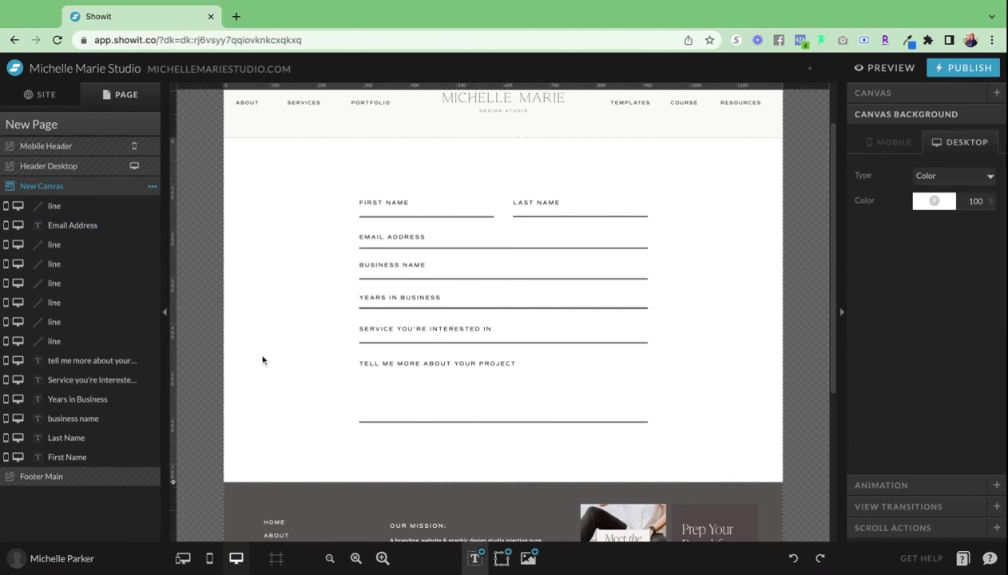
- Drag the canvas bottom down to make the page taller
{"action": "scroll", "coordinate": [190, 495], "scroll_direction": "up", "scroll_amount": 1}
{"action": "left_click_drag", "start_coordinate": [174, 505], "coordinate": [174, 507]}
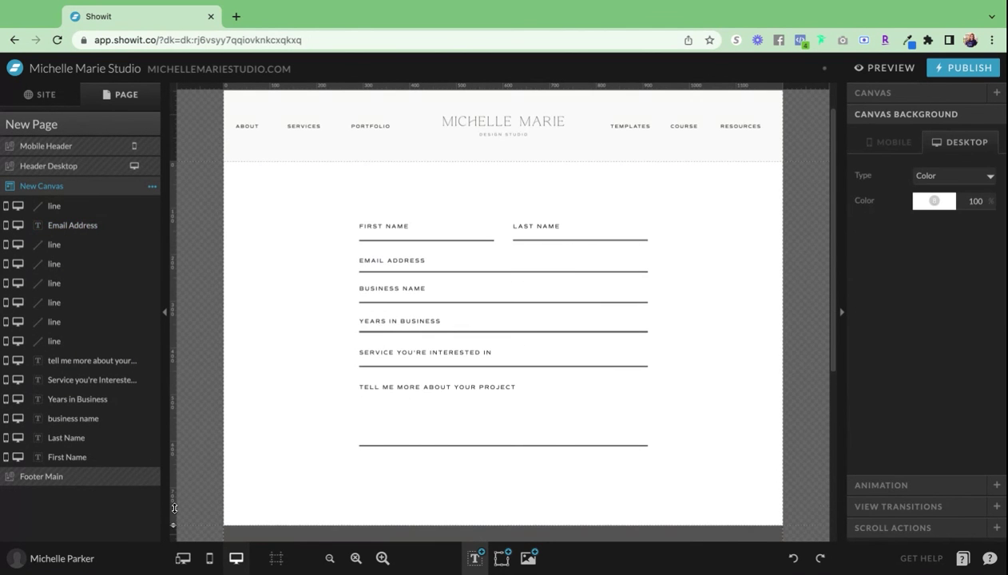
{"action": "scroll", "coordinate": [168, 456], "scroll_direction": "down", "scroll_amount": 4}
{"action": "left_click_drag", "start_coordinate": [173, 435], "coordinate": [172, 472]}
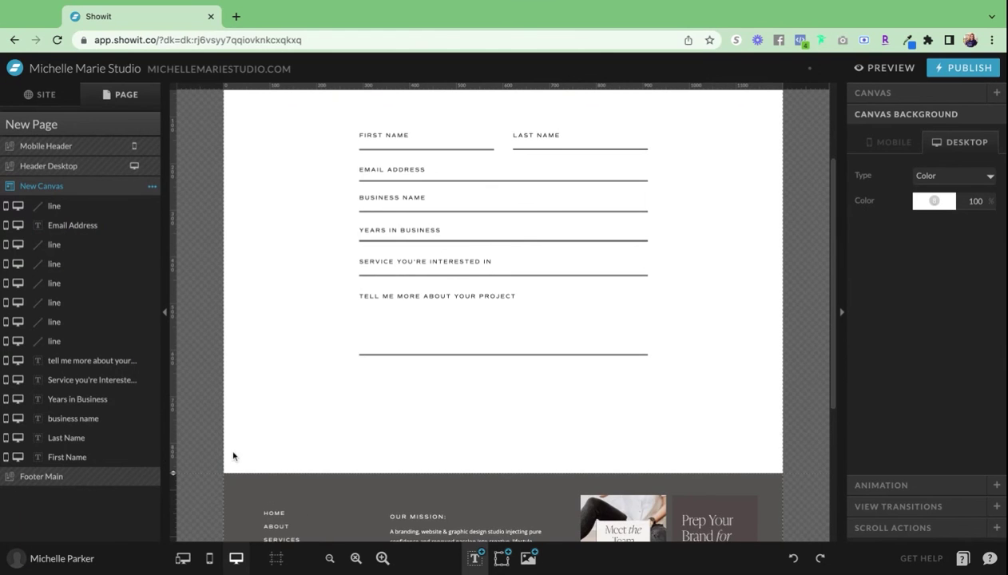
- Add a button-sized rectangle below the form and centre a pasted Subheading text on it
{"action": "left_click", "coordinate": [488, 561]}
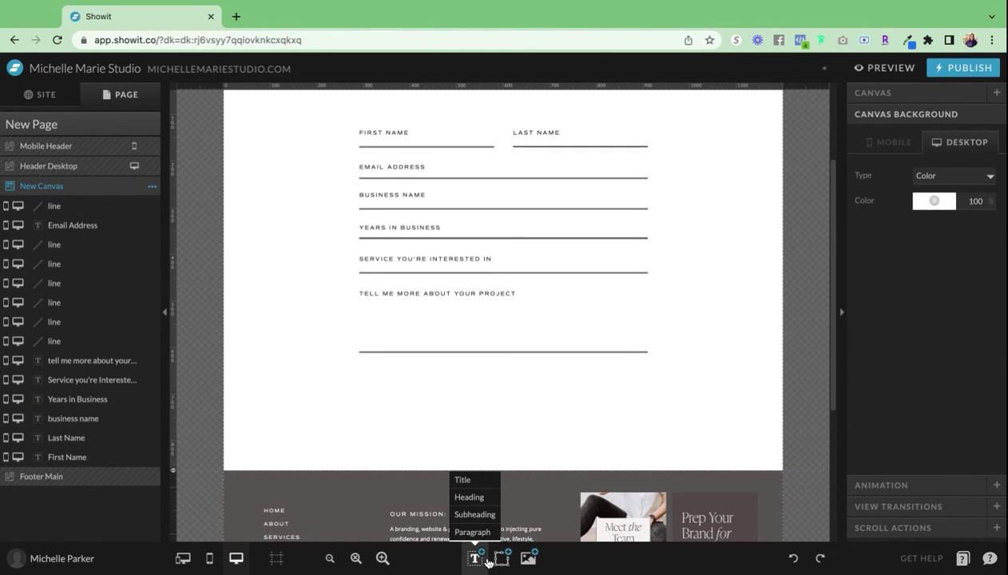
{"action": "left_click", "coordinate": [501, 558]}
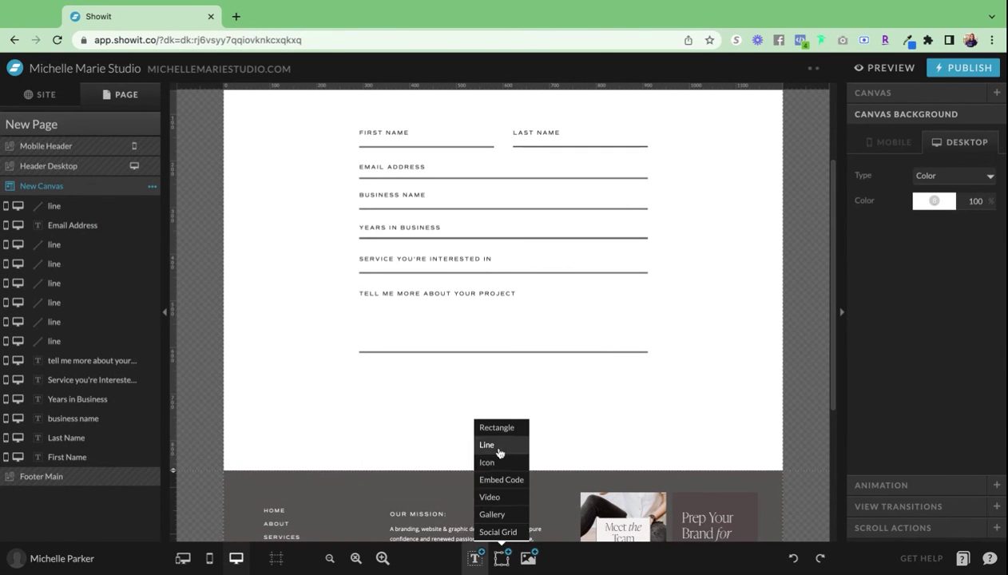
{"action": "left_click", "coordinate": [499, 428]}
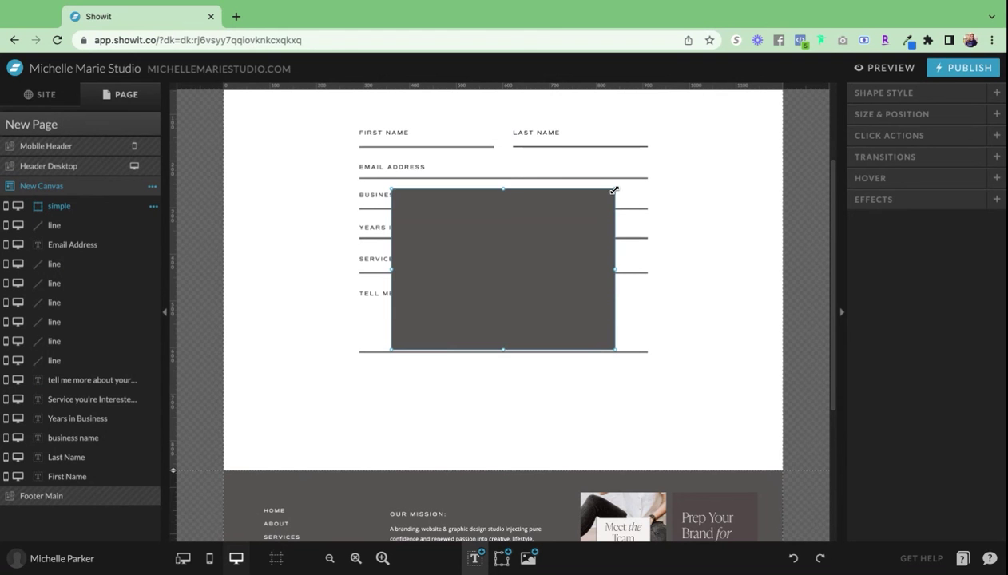
{"action": "left_click_drag", "start_coordinate": [614, 190], "coordinate": [476, 341]}
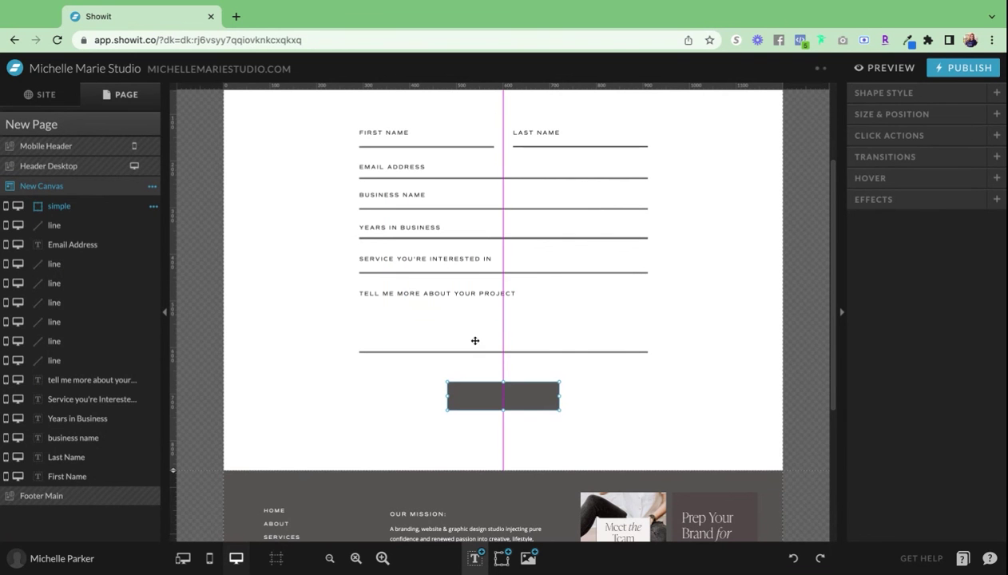
{"action": "left_click", "coordinate": [537, 512]}
{"action": "key", "text": "ctrl+v"}
{"action": "left_click_drag", "start_coordinate": [511, 268], "coordinate": [520, 388]}
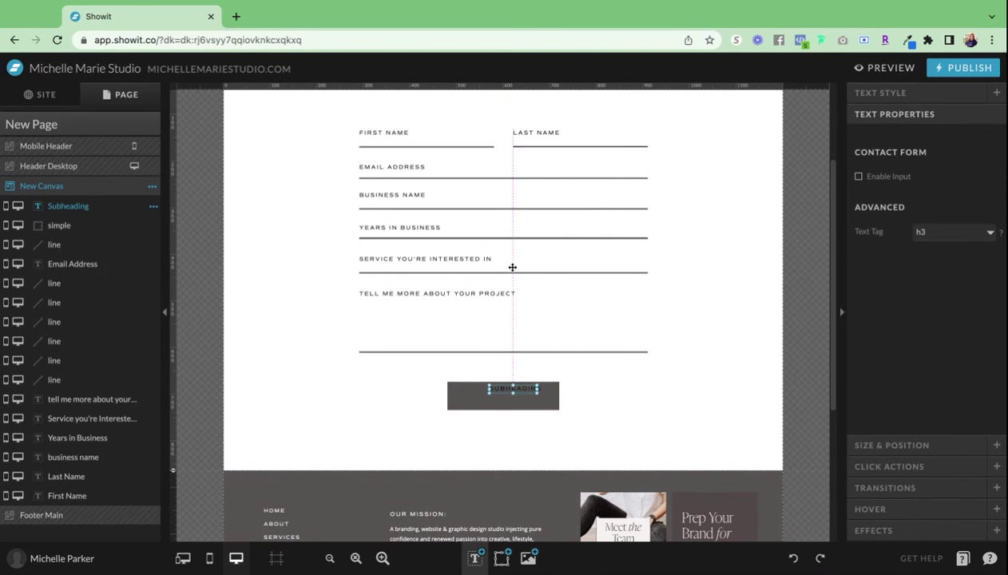
{"action": "left_click_drag", "start_coordinate": [512, 267], "coordinate": [511, 395]}
- Give the button rectangle a 1 px border in colour 1 and a transparent fill
{"action": "left_click", "coordinate": [552, 404]}
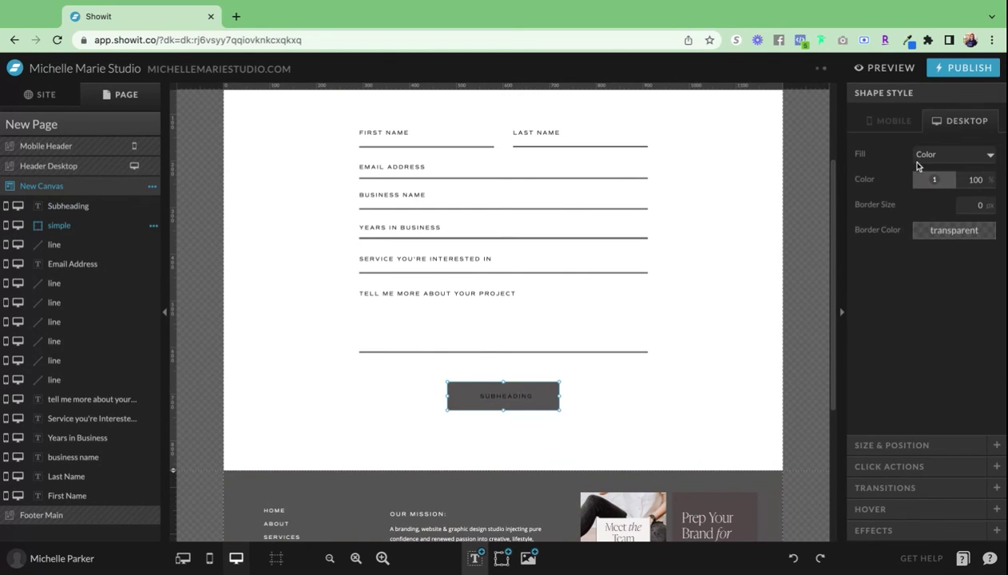
{"action": "left_click", "coordinate": [987, 202]}
{"action": "left_click", "coordinate": [953, 230]}
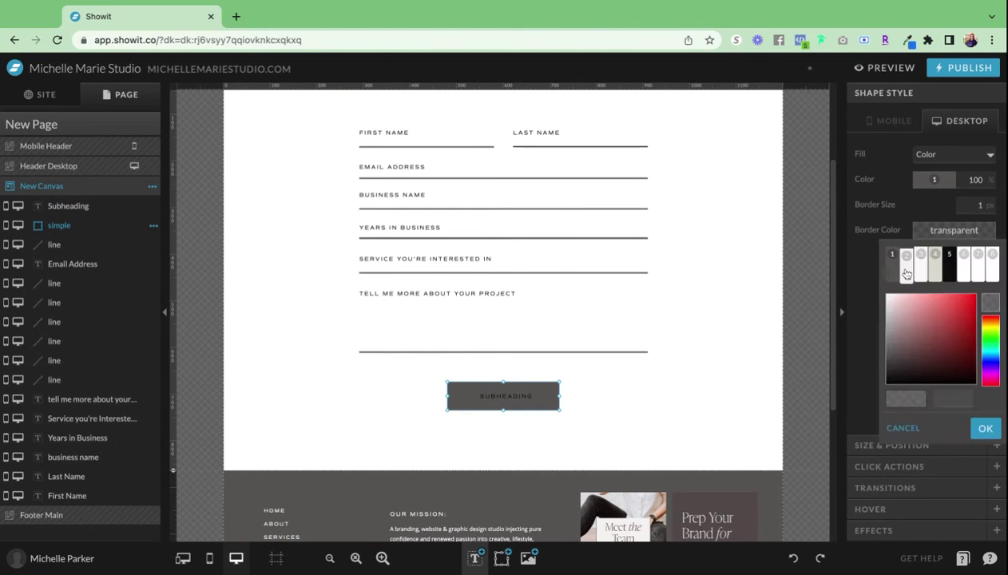
{"action": "left_click", "coordinate": [893, 264]}
{"action": "left_click", "coordinate": [953, 186]}
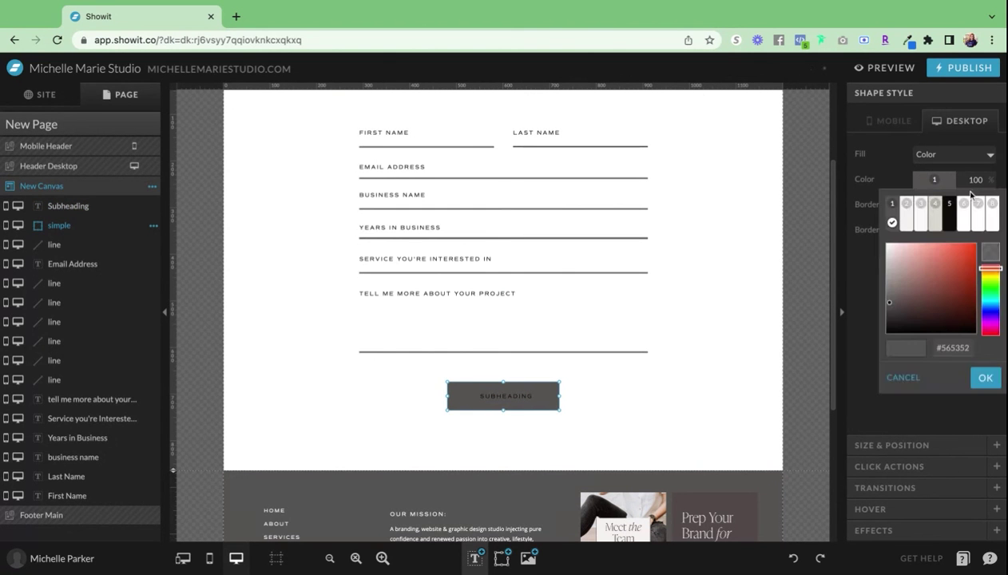
{"action": "left_click", "coordinate": [991, 253]}
- Change the button text to 'SUBMIT INQUIRY'
{"action": "left_click", "coordinate": [987, 377]}
{"action": "left_click", "coordinate": [549, 395]}
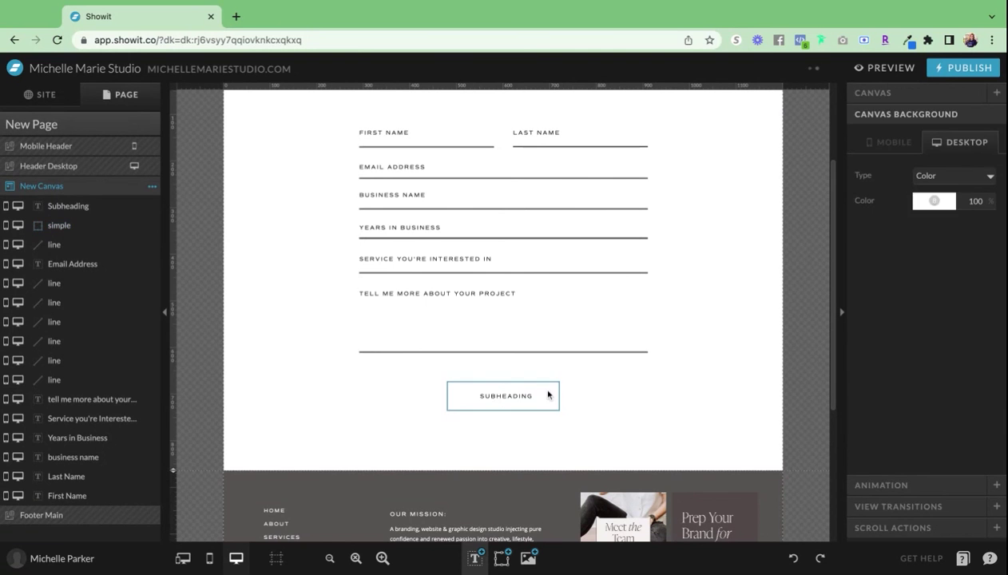
{"action": "double_click", "coordinate": [523, 402]}
{"action": "type", "text": "submit"}
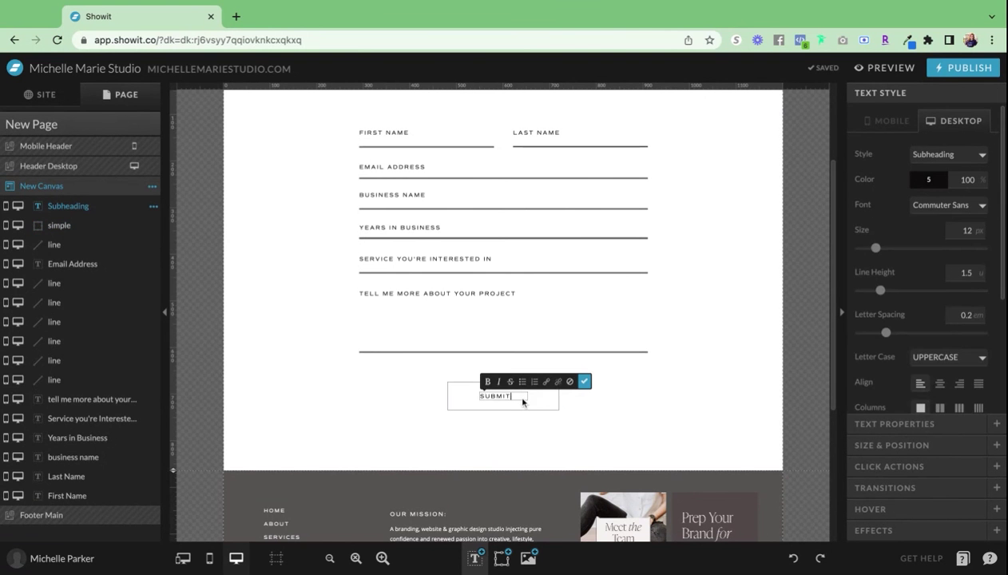
{"action": "type", "text": " IN"}
{"action": "key", "text": "ctrl+a"}
{"action": "type", "text": "inquiry"}
{"action": "key", "text": "Escape"}
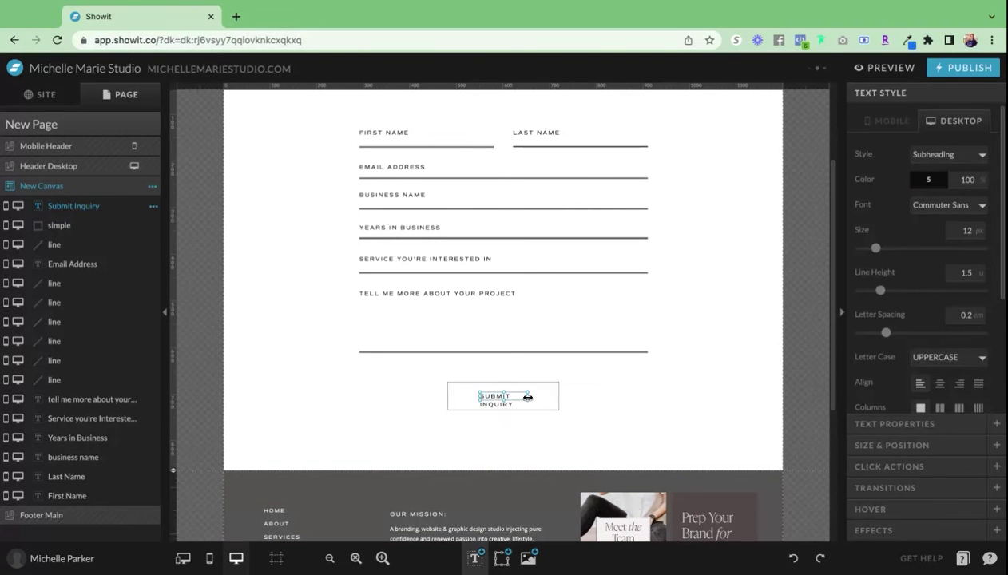
- Widen the label to one line, centre-align its text and centre it horizontally on the canvas
{"action": "left_click_drag", "start_coordinate": [527, 397], "coordinate": [556, 396]}
{"action": "left_click", "coordinate": [939, 383]}
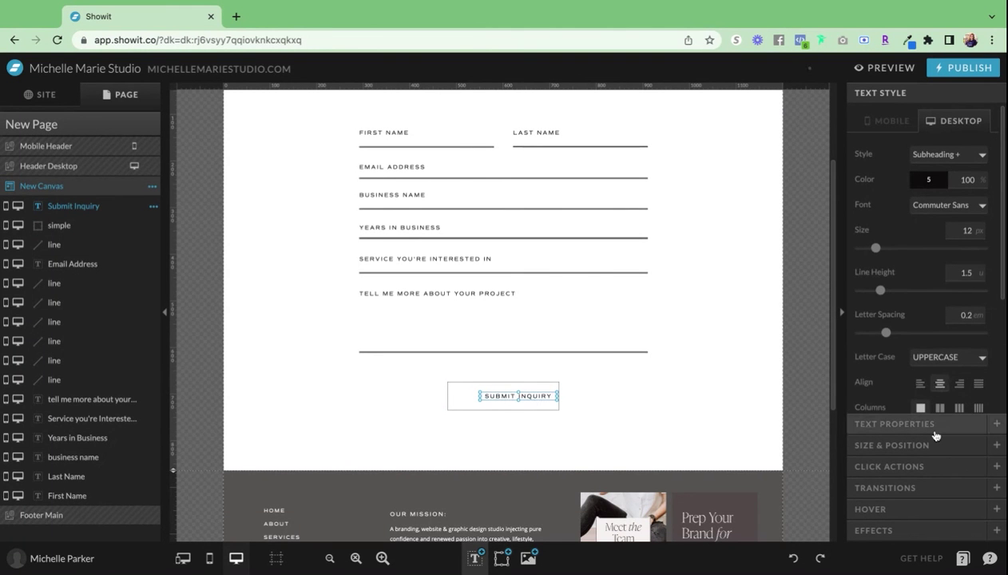
{"action": "left_click", "coordinate": [891, 445]}
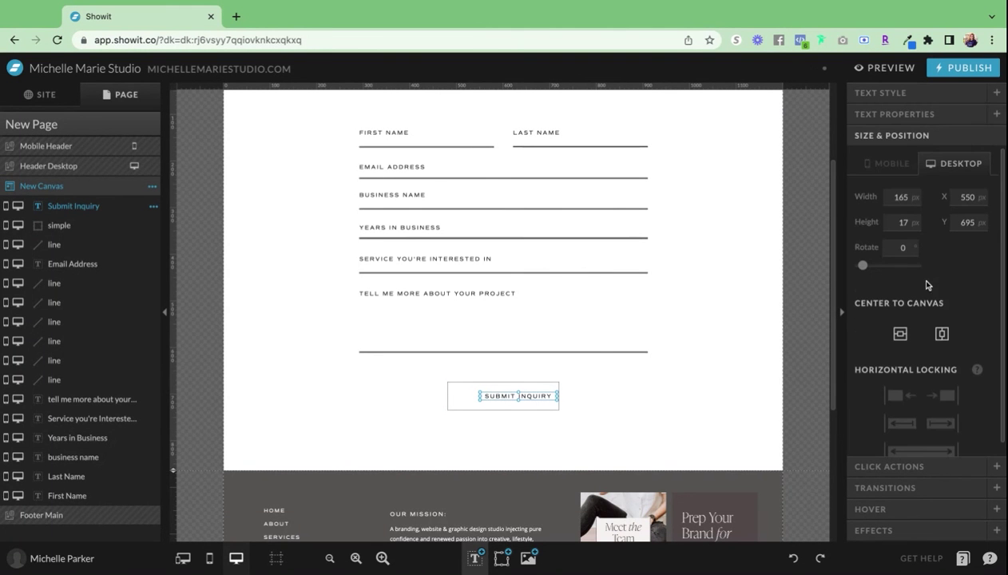
{"action": "left_click", "coordinate": [900, 333]}
{"action": "left_click", "coordinate": [688, 416]}
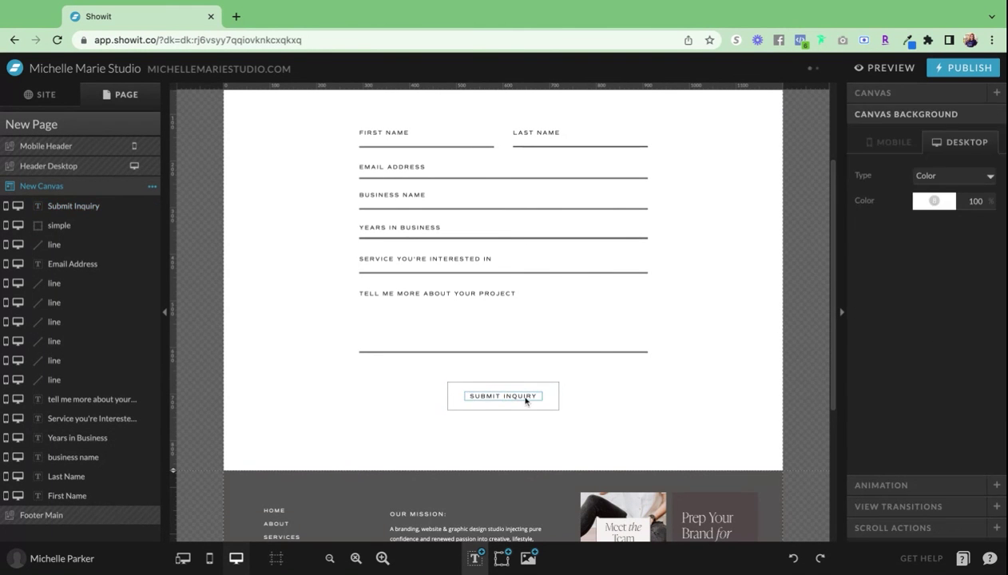
{"action": "left_click", "coordinate": [525, 400]}
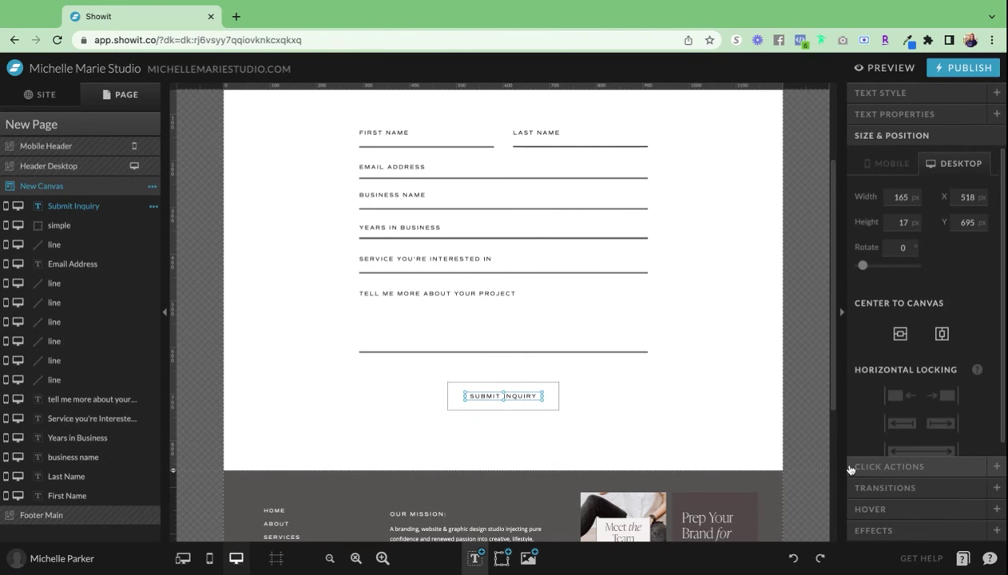
{"action": "left_click", "coordinate": [637, 414]}
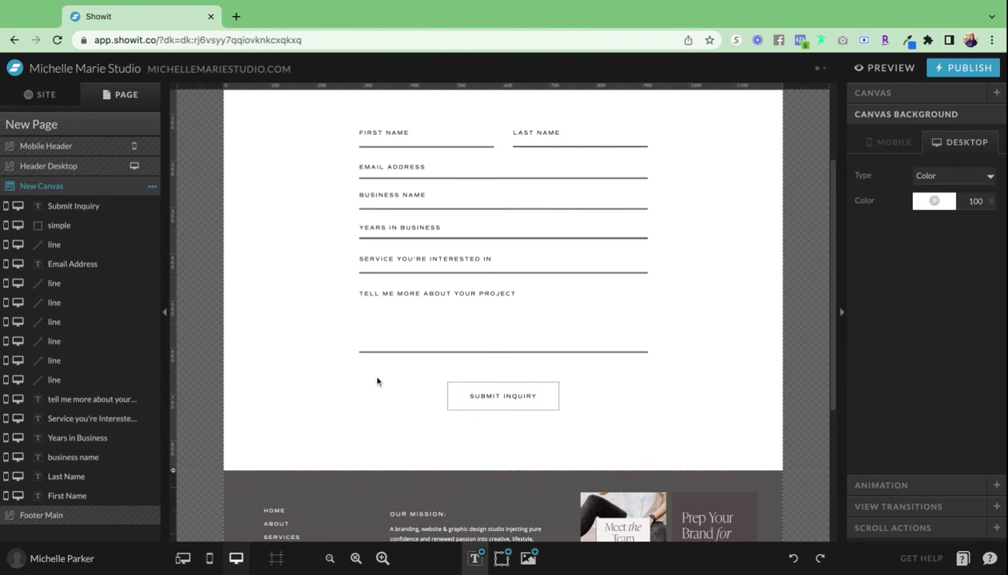
- Expand New Canvas to View 1 and select the form layers, undoing an accidental delete
{"action": "scroll", "coordinate": [311, 350], "scroll_direction": "up", "scroll_amount": 1}
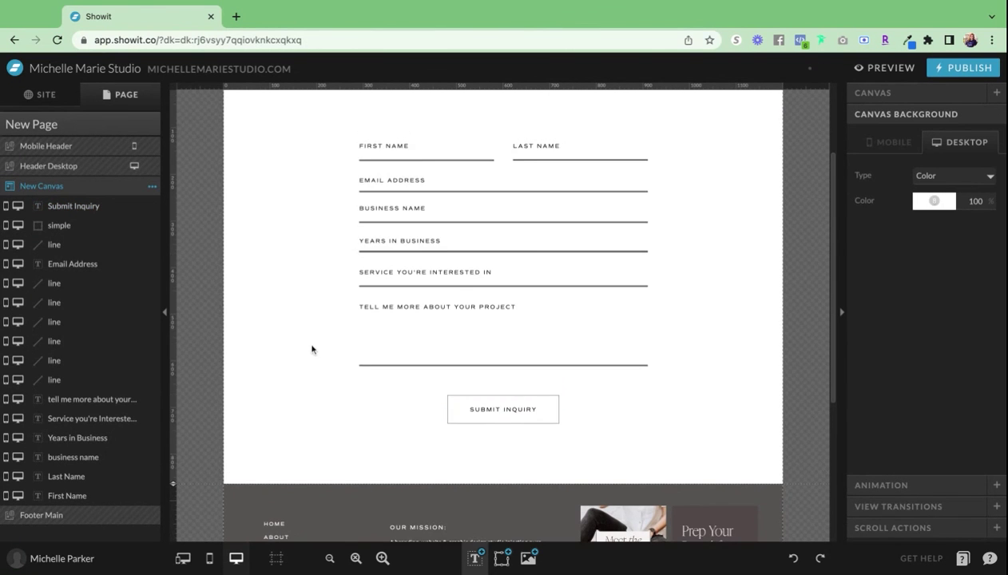
{"action": "scroll", "coordinate": [312, 350], "scroll_direction": "up", "scroll_amount": 2}
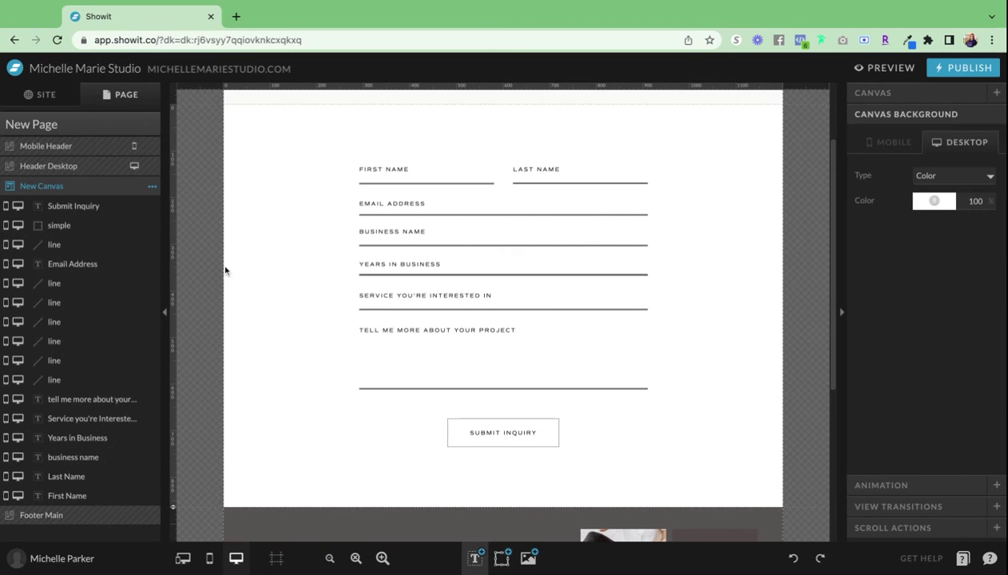
{"action": "left_click", "coordinate": [154, 188]}
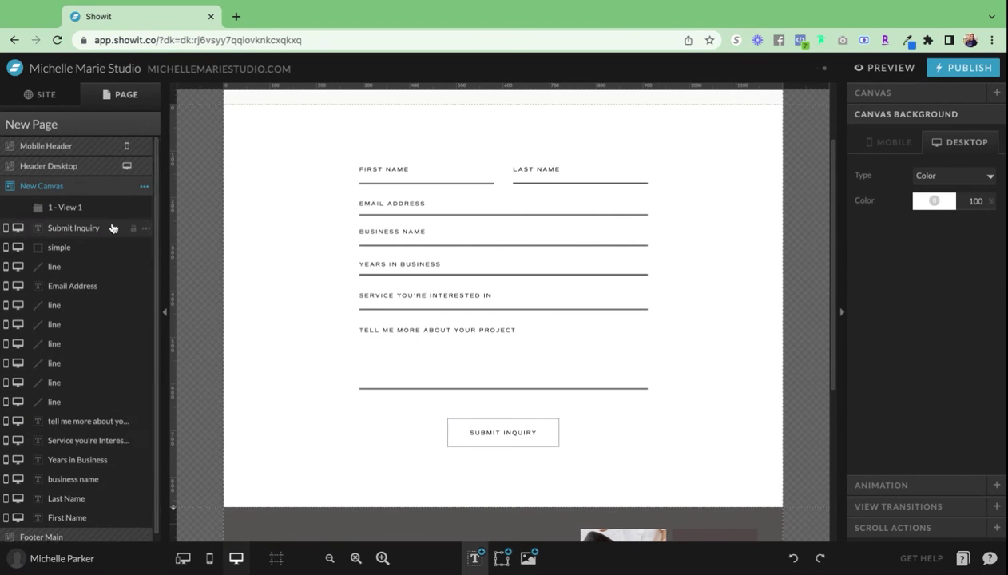
{"action": "left_click", "coordinate": [86, 232]}
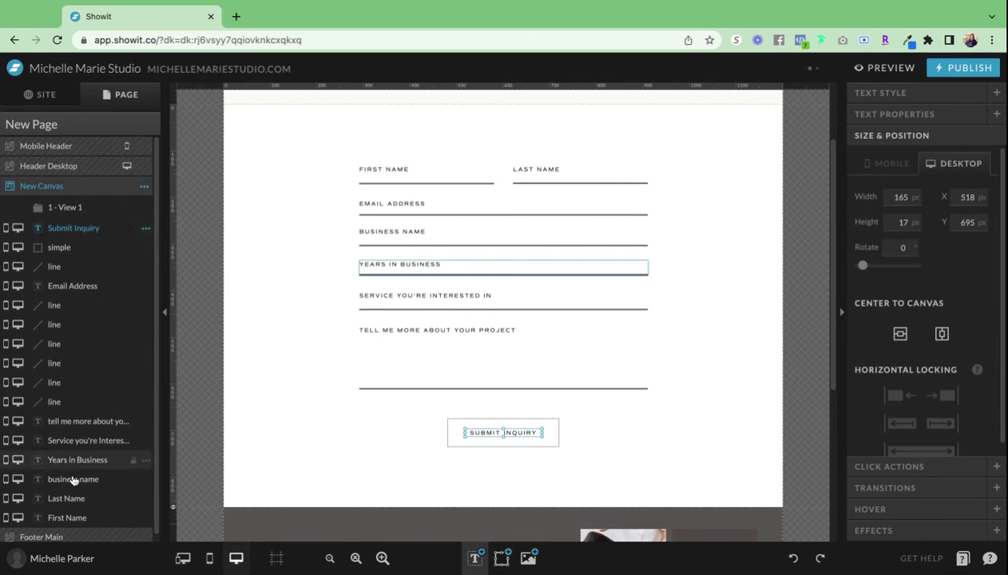
{"action": "left_click", "coordinate": [78, 517], "text": "shift"}
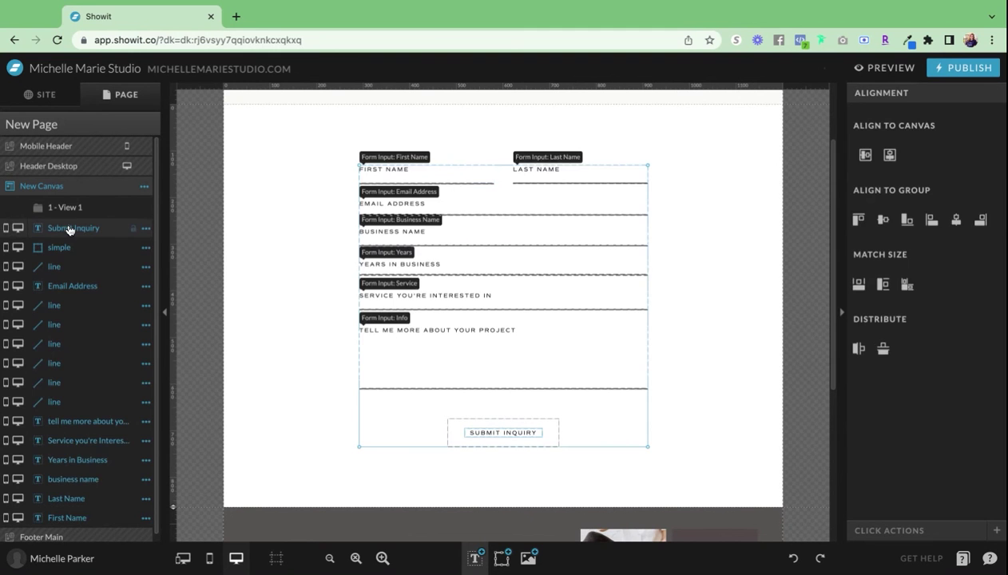
{"action": "left_click_drag", "start_coordinate": [70, 230], "coordinate": [70, 230]}
{"action": "key", "text": "Delete"}
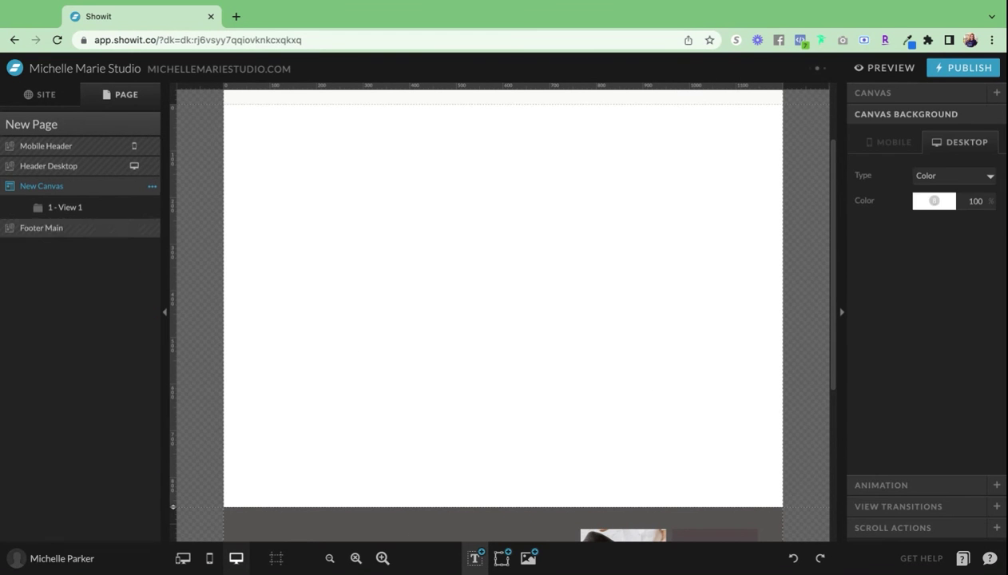
{"action": "key", "text": "ctrl+z"}
- Add a second canvas view, '2 - View 2', to New Canvas
{"action": "left_click", "coordinate": [144, 187]}
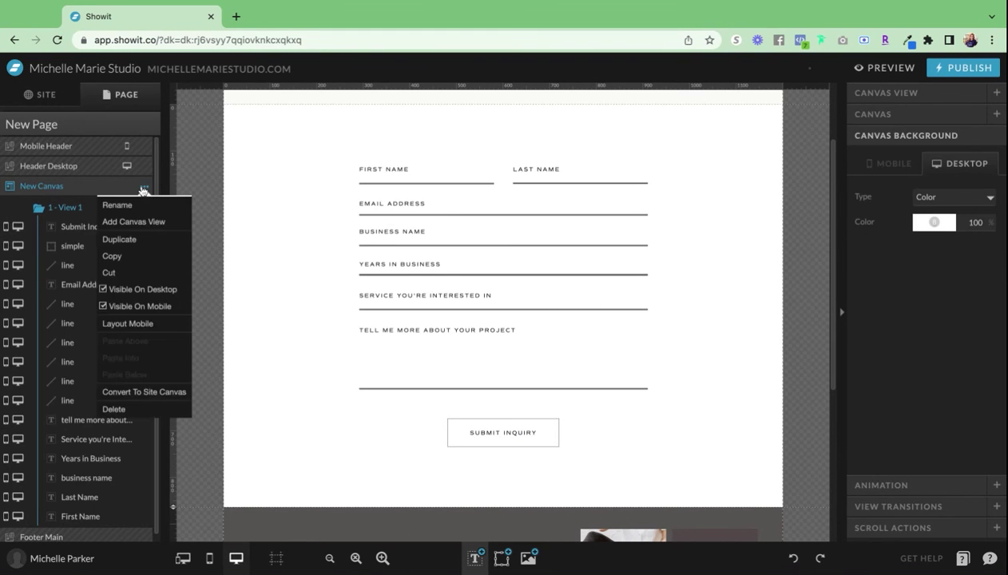
{"action": "left_click", "coordinate": [130, 223]}
{"action": "scroll", "coordinate": [85, 496], "scroll_direction": "down", "scroll_amount": 1}
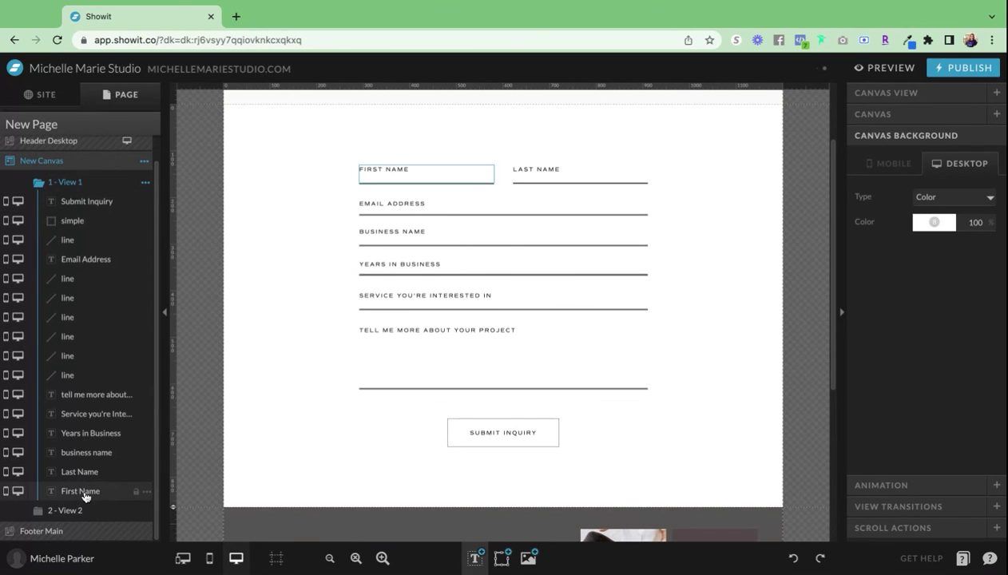
- Add a Heading text box to View 2 and place it in the upper middle
{"action": "left_click", "coordinate": [68, 510]}
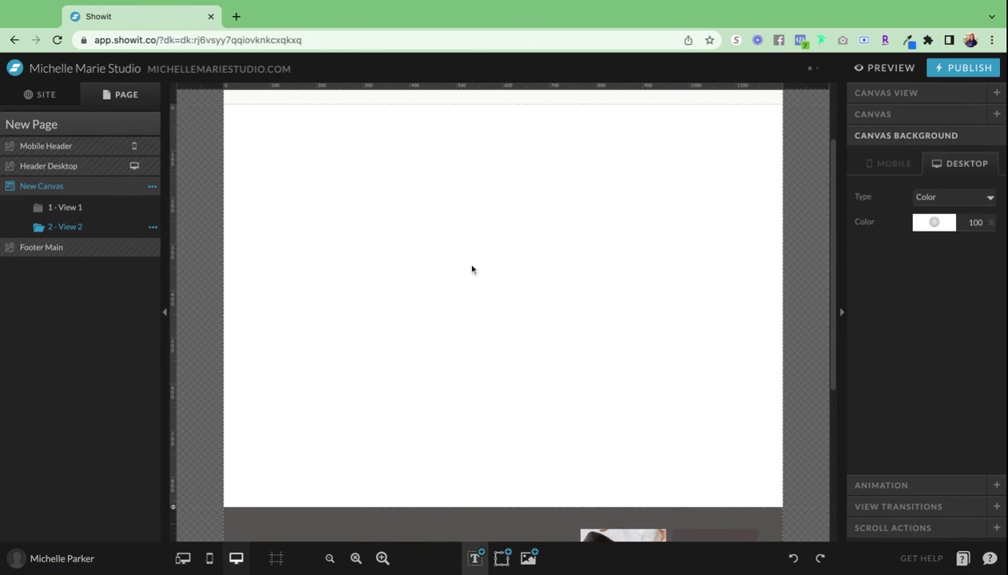
{"action": "mouse_move", "coordinate": [483, 568]}
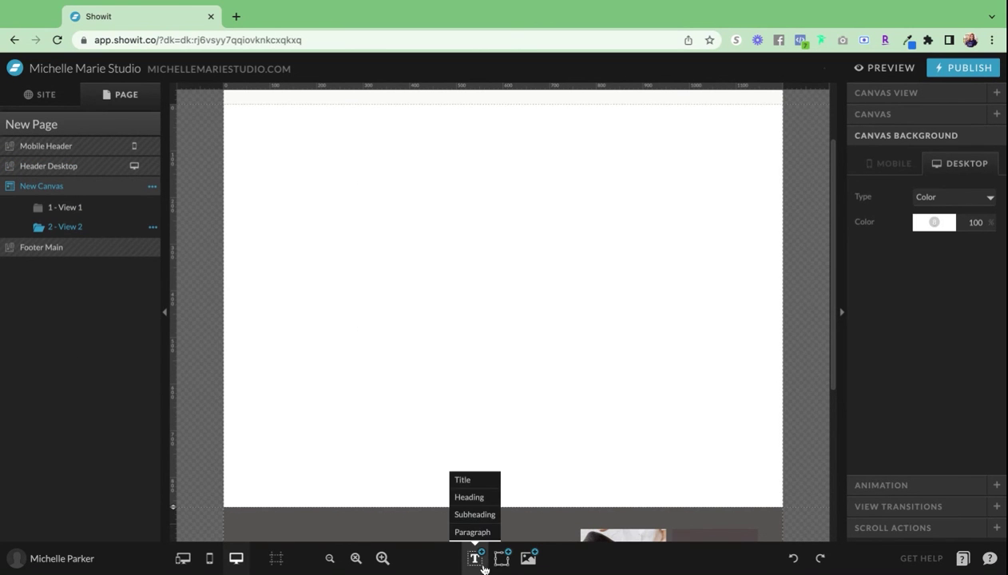
{"action": "left_click", "coordinate": [470, 497]}
{"action": "left_click_drag", "start_coordinate": [504, 309], "coordinate": [590, 366]}
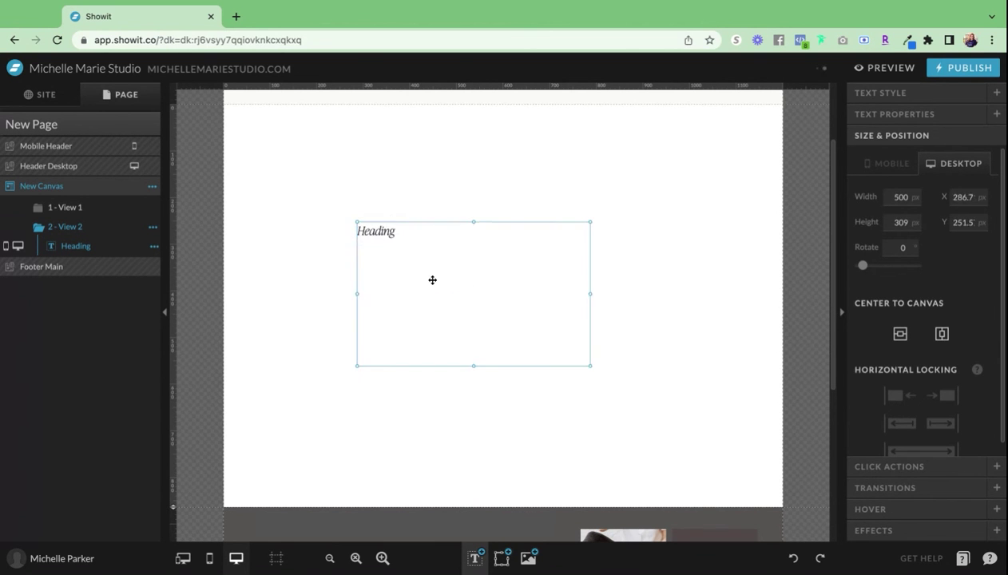
{"action": "left_click_drag", "start_coordinate": [380, 233], "coordinate": [395, 241]}
- Type 'Thank you for reaching out to me. I will get back to you within 24 hours…', correcting 'additonal'
{"action": "double_click", "coordinate": [394, 240]}
{"action": "type", "text": "th"}
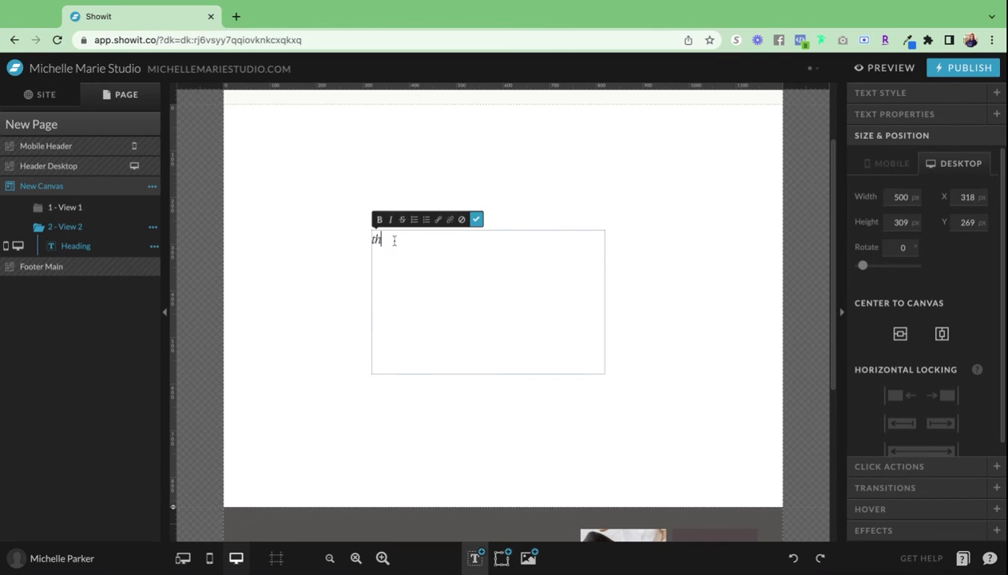
{"action": "type", "text": "ank you for reaching out to me. I"}
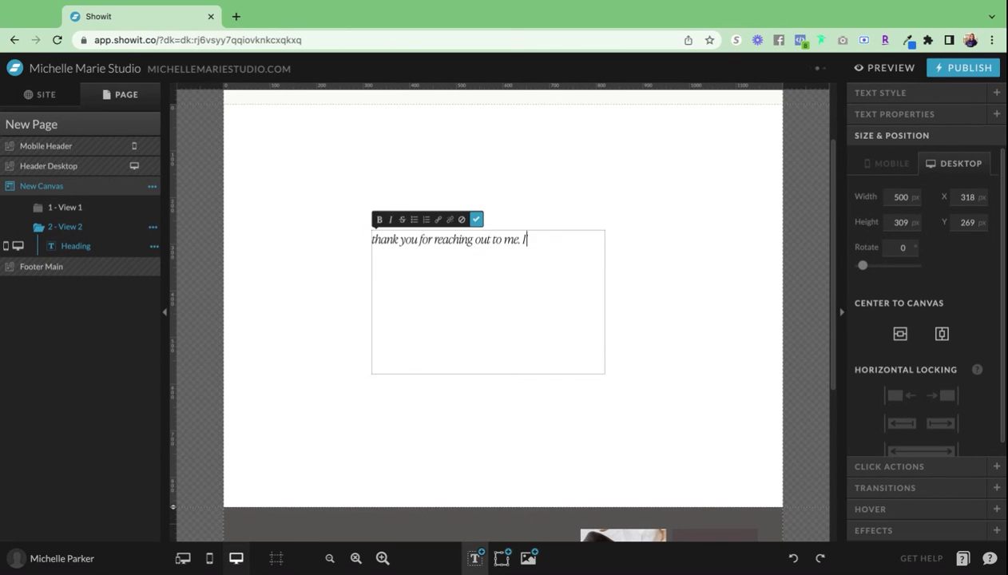
{"action": "type", "text": "'"}
{"action": "key", "text": "BackSpace"}
{"action": "type", "text": "will get back to you with"}
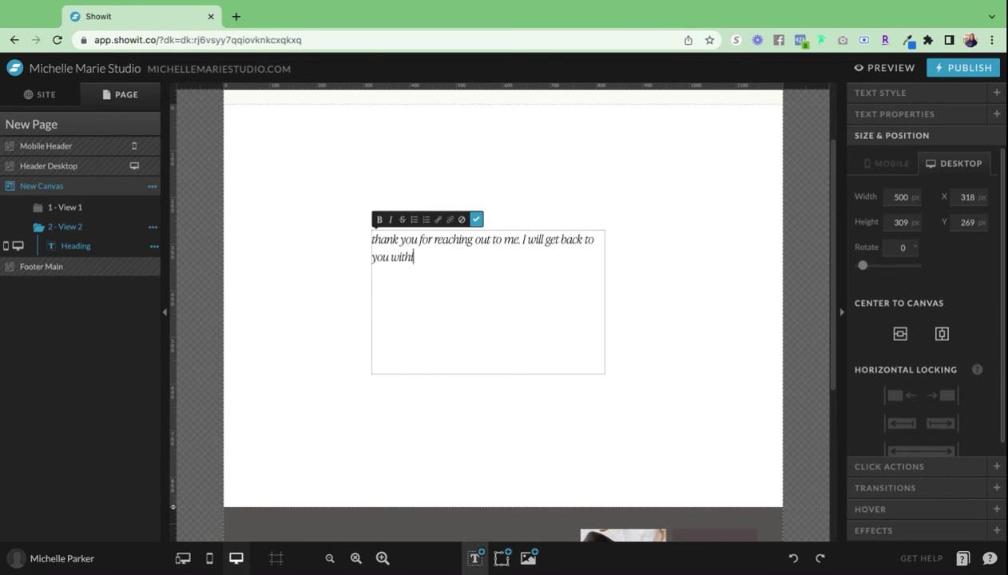
{"action": "type", "text": "in 24 hours. If you have"}
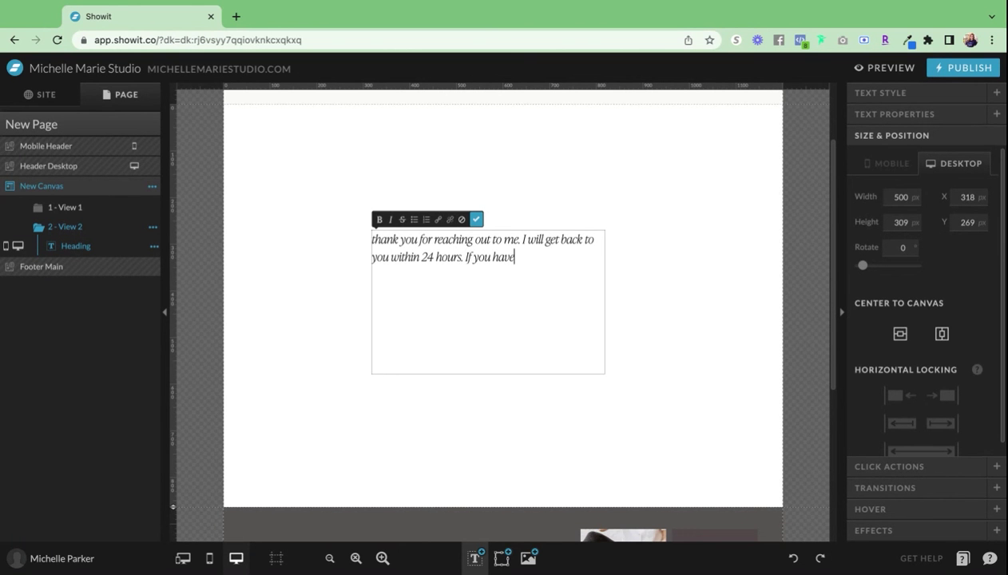
{"action": "type", "text": " any additonal q"}
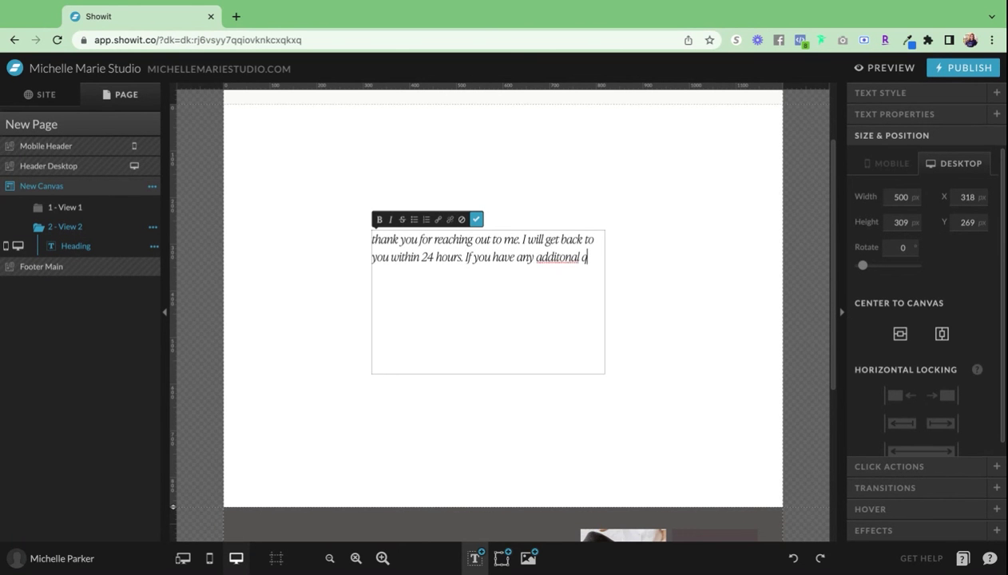
{"action": "type", "text": "uestions for me, p"}
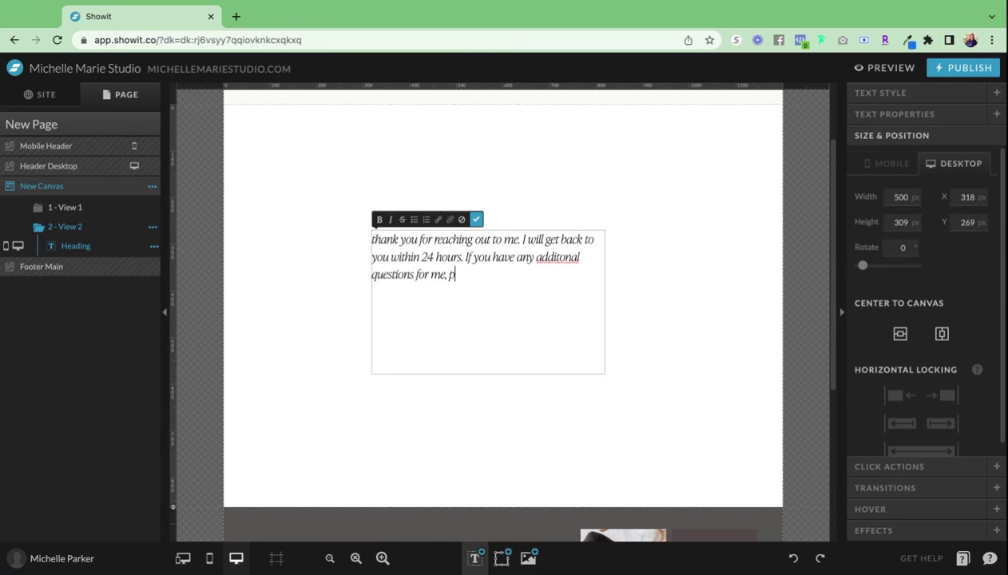
{"action": "type", "text": "lease email me at"}
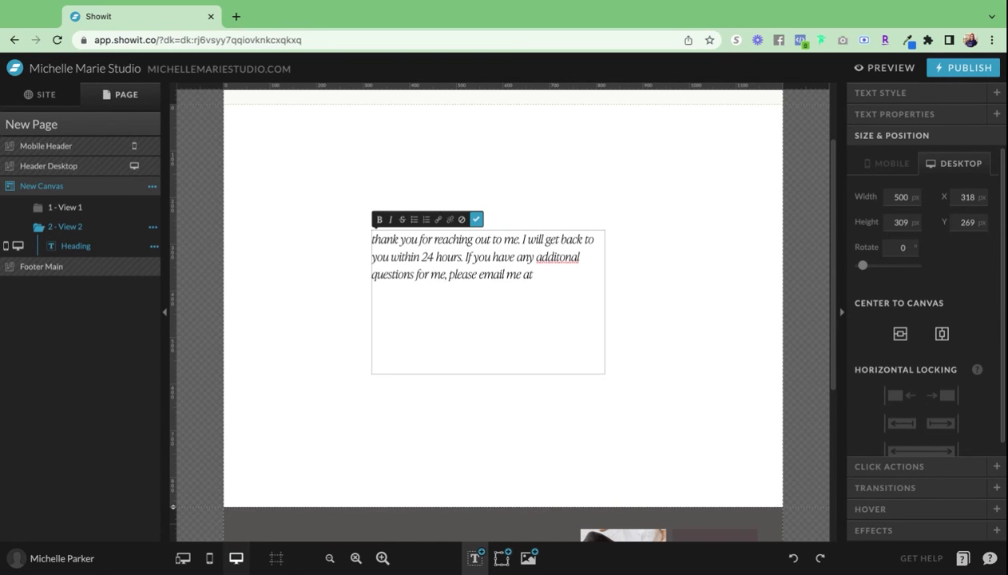
{"action": "type", "text": " ....com"}
{"action": "right_click", "coordinate": [564, 264]}
{"action": "left_click", "coordinate": [591, 277]}
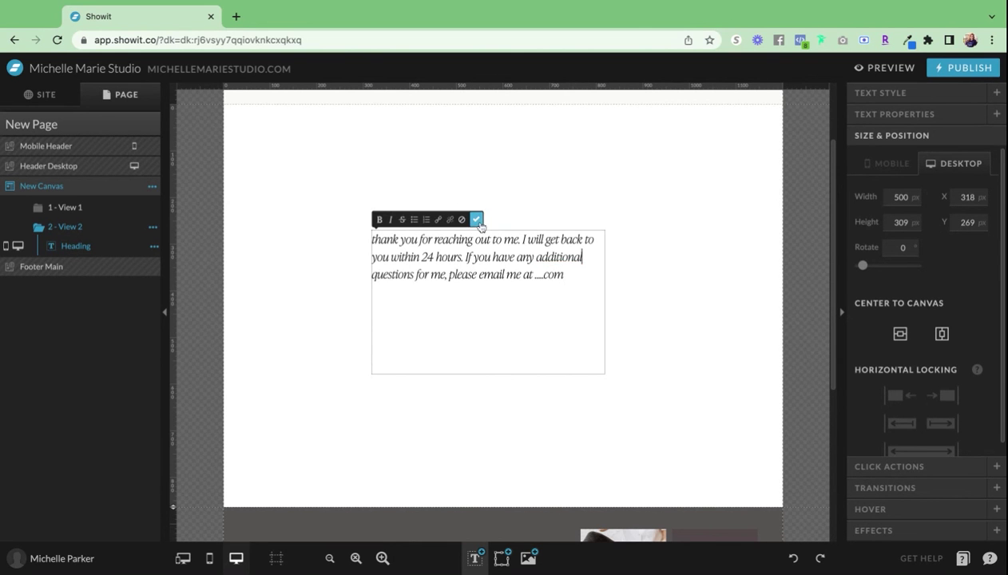
- Centre the thank-you text on View 2 horizontally and vertically, fit its height, and centre-align it
{"action": "left_click", "coordinate": [476, 219]}
{"action": "left_click", "coordinate": [941, 334]}
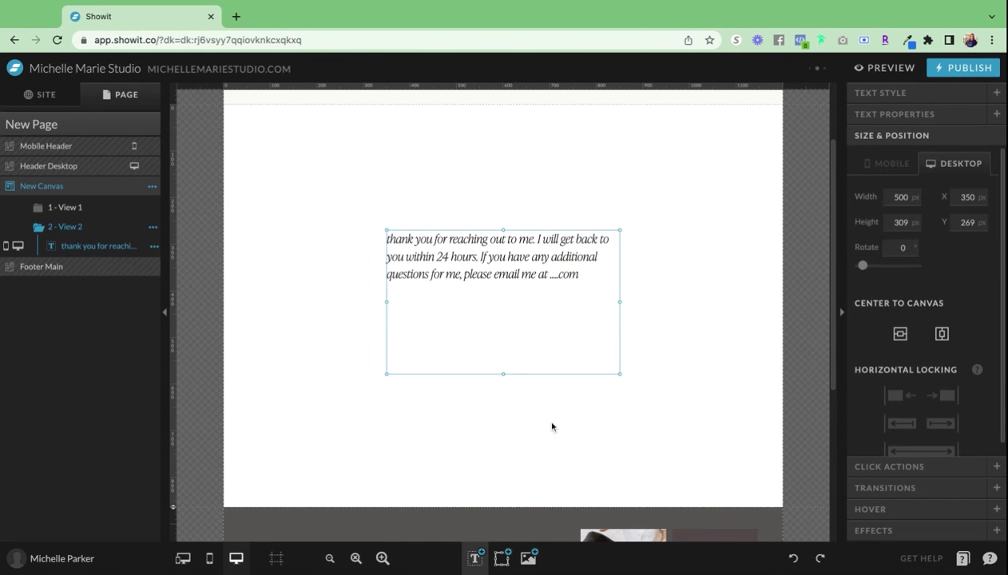
{"action": "double_click", "coordinate": [504, 374]}
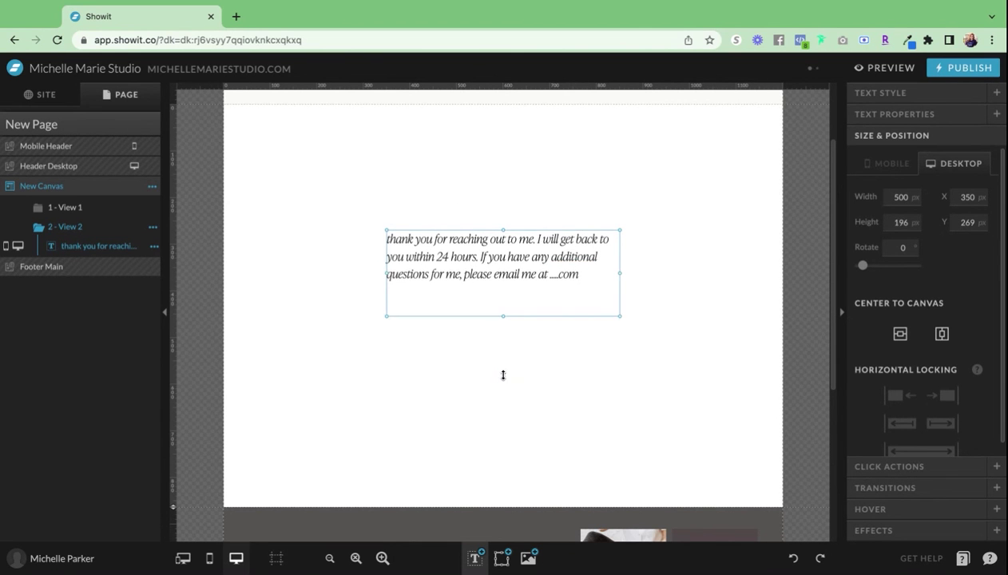
{"action": "left_click", "coordinate": [905, 336]}
{"action": "left_click", "coordinate": [940, 383]}
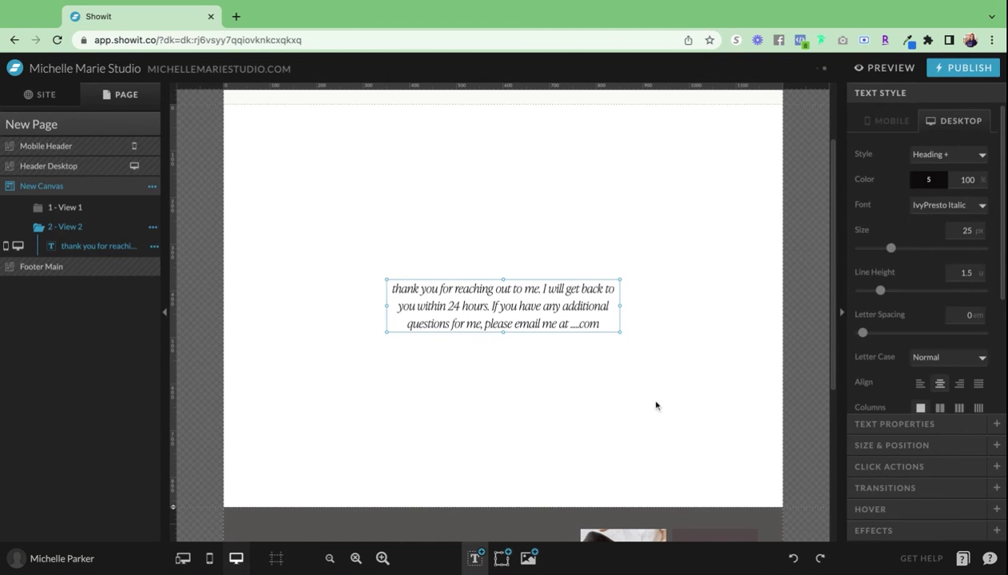
{"action": "left_click", "coordinate": [621, 362]}
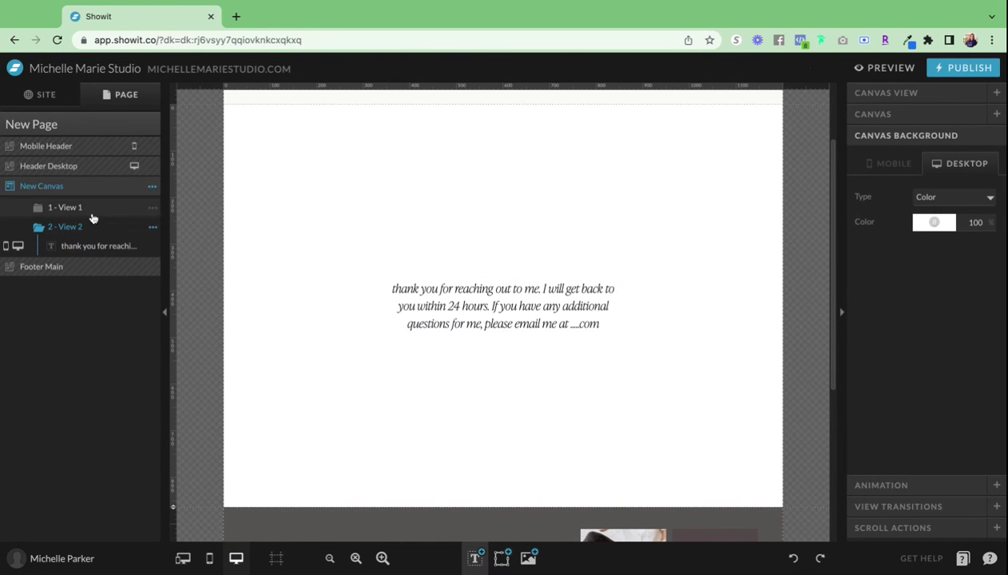
- Set Submit Inquiry's click action to This Canvas, View 2, with Submit Contact Form ticked
{"action": "left_click", "coordinate": [72, 208]}
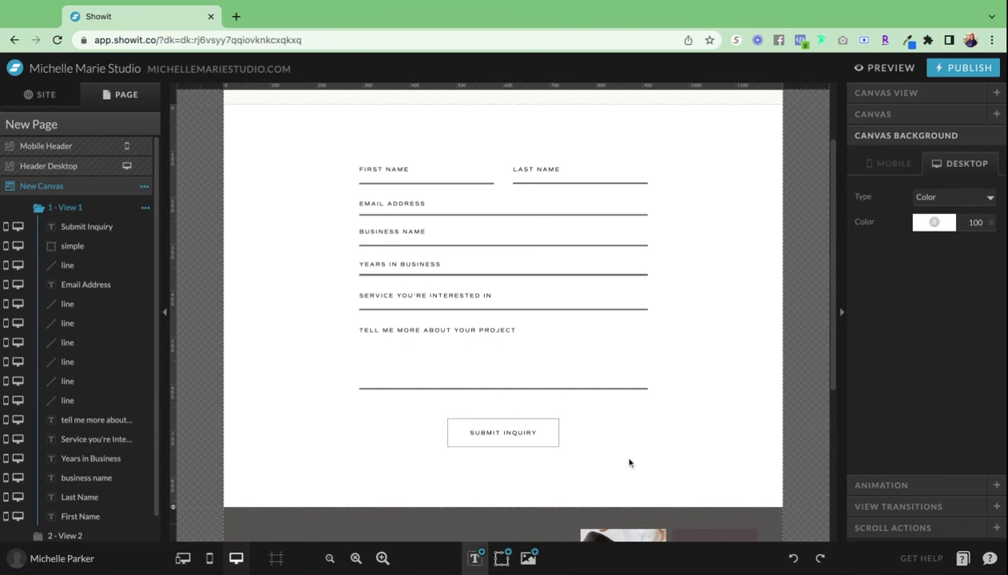
{"action": "left_click", "coordinate": [516, 434]}
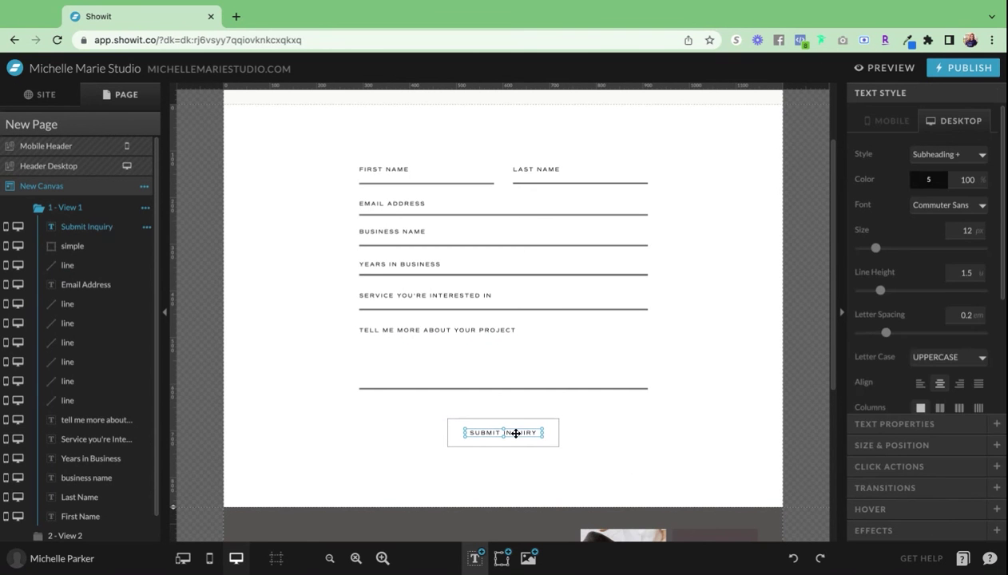
{"action": "left_click", "coordinate": [904, 467]}
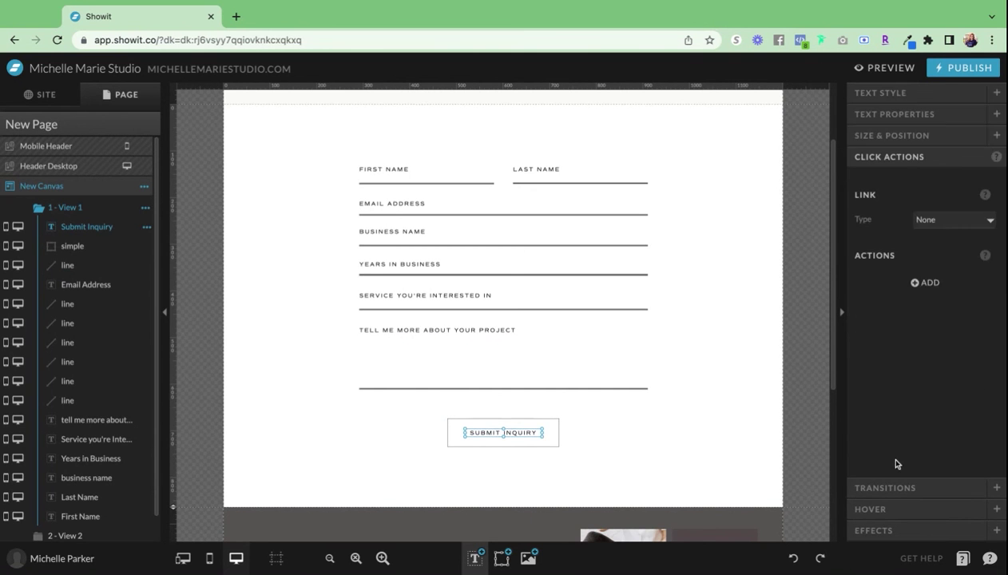
{"action": "left_click", "coordinate": [953, 222]}
{"action": "left_click", "coordinate": [940, 249]}
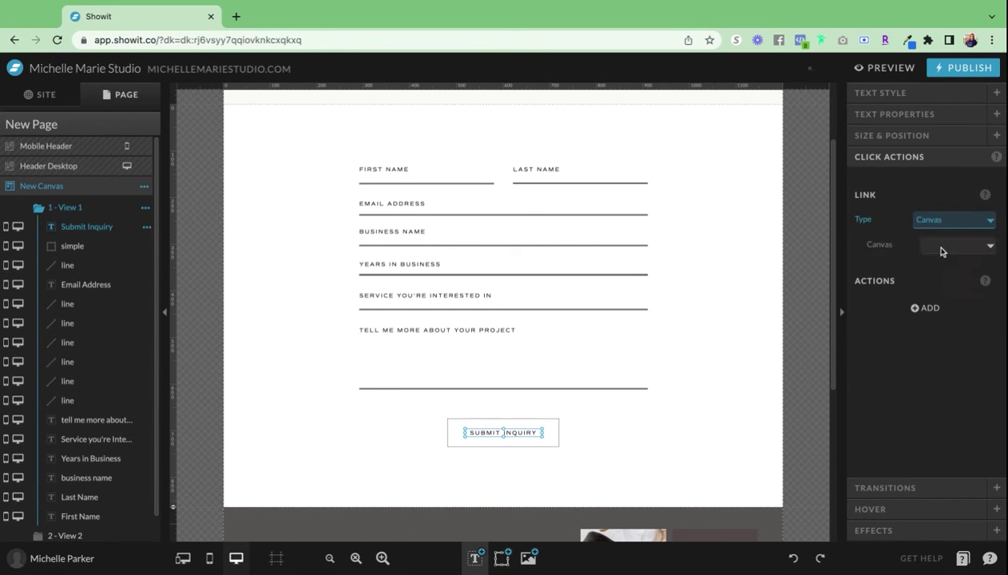
{"action": "left_click", "coordinate": [945, 251]}
{"action": "left_click", "coordinate": [961, 274]}
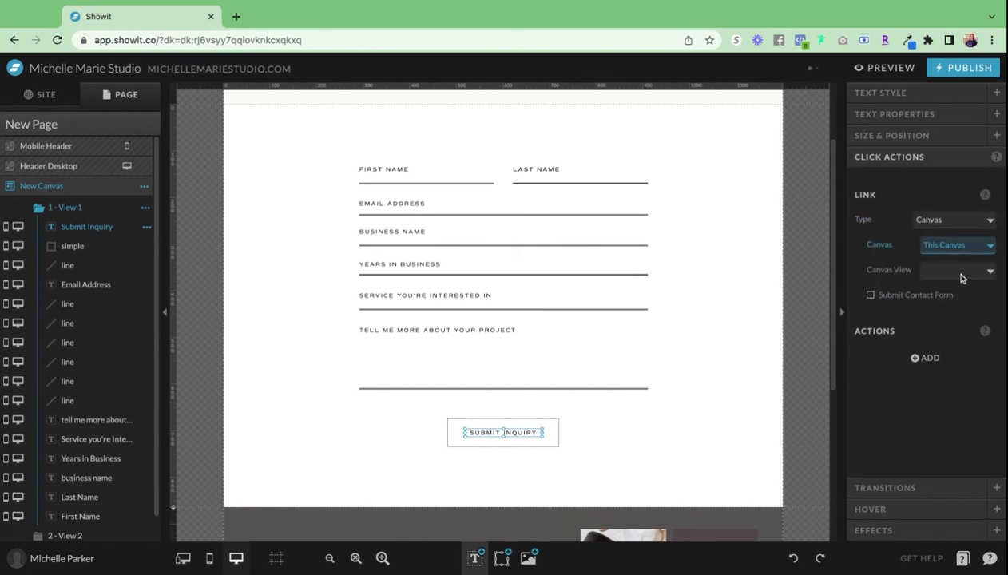
{"action": "left_click", "coordinate": [962, 274]}
{"action": "left_click", "coordinate": [954, 307]}
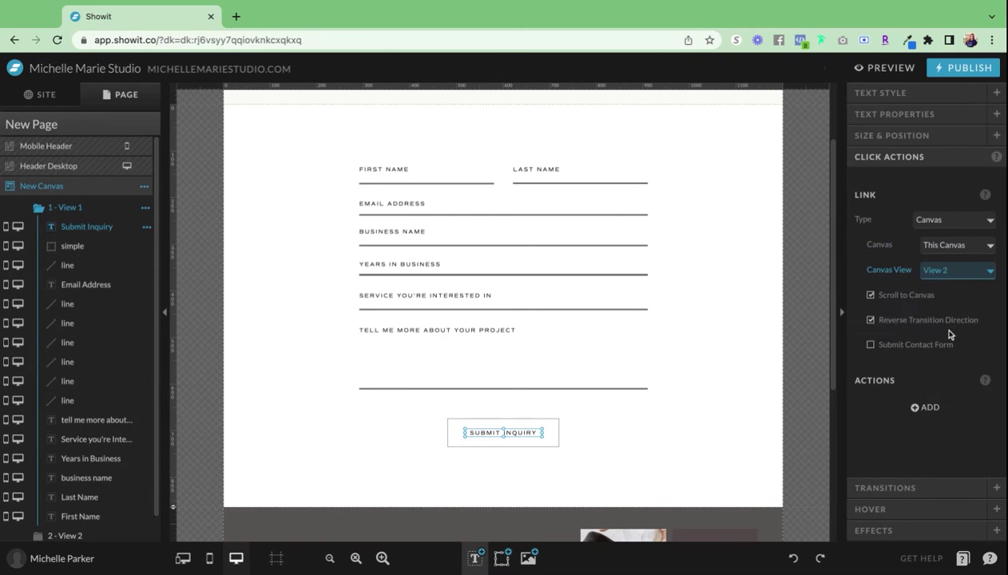
{"action": "left_click", "coordinate": [871, 346]}
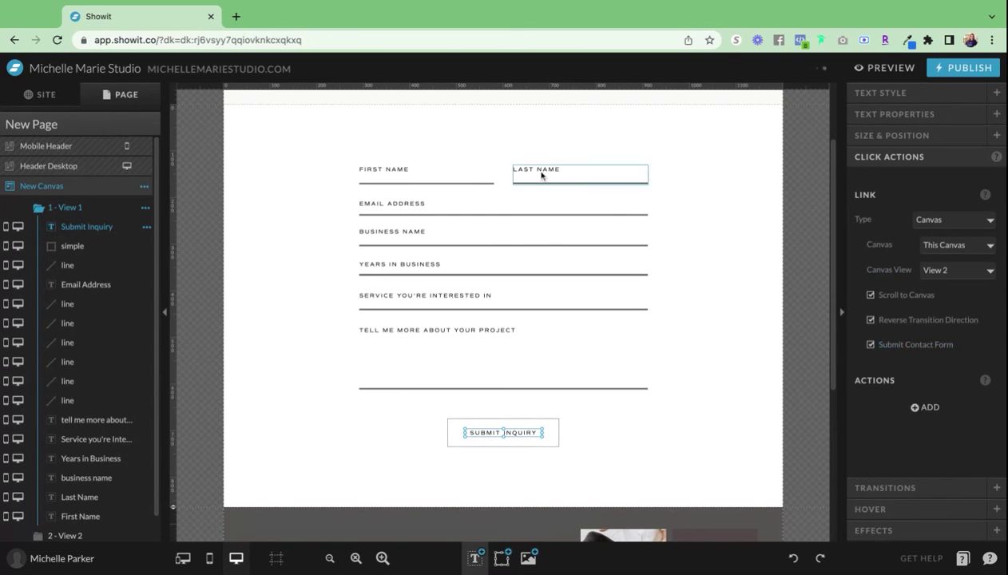
{"action": "left_click", "coordinate": [648, 419]}
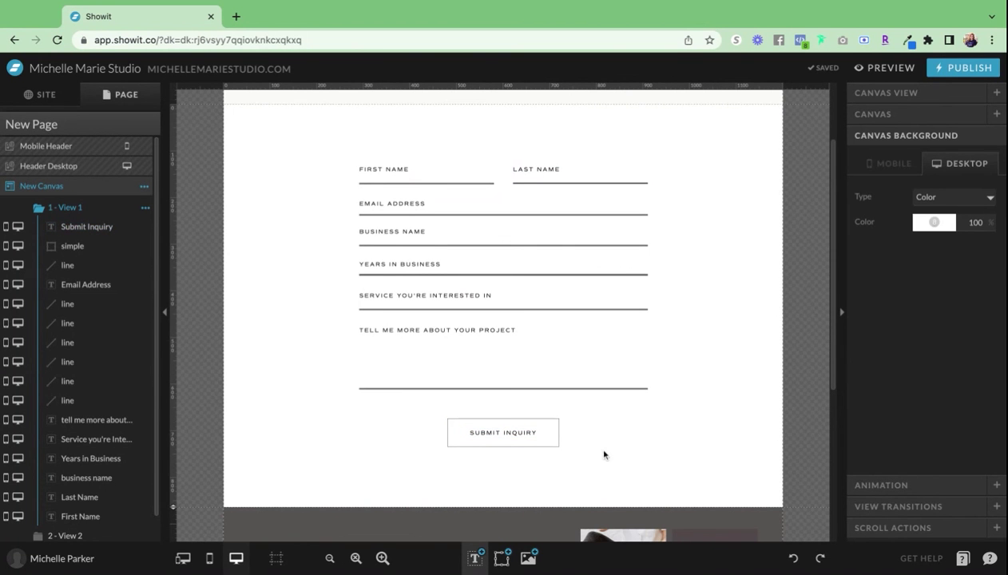
- Inspect the Service form input, deselect it, and open Site Preview with the P shortcut
{"action": "scroll", "coordinate": [339, 361], "scroll_direction": "down", "scroll_amount": 1}
{"action": "scroll", "coordinate": [338, 357], "scroll_direction": "up", "scroll_amount": 2}
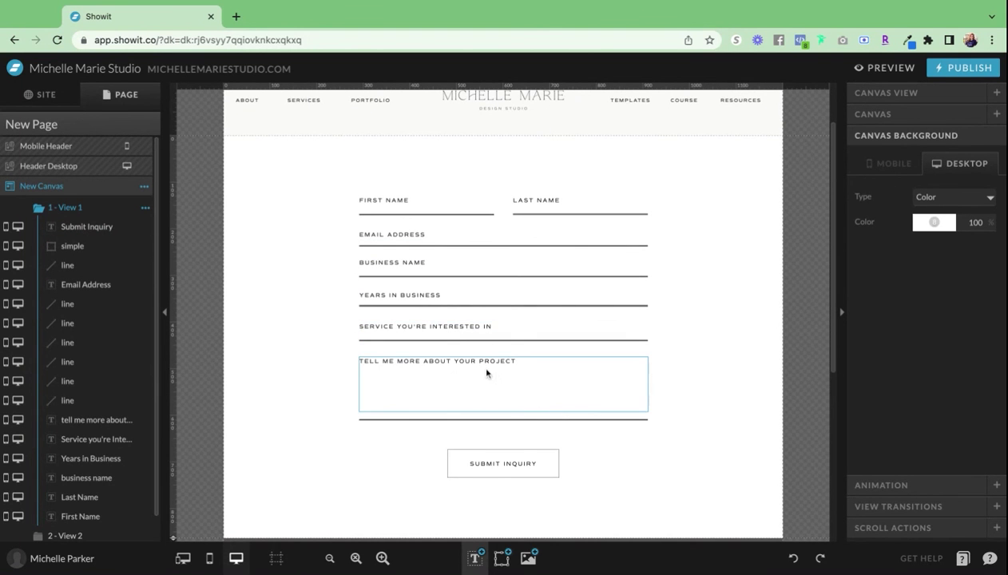
{"action": "left_click", "coordinate": [445, 327]}
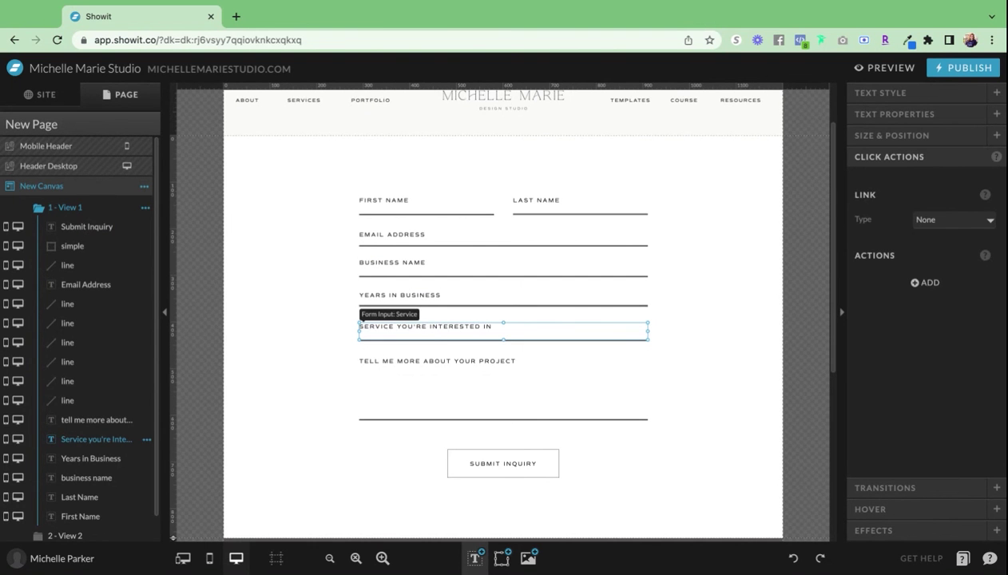
{"action": "left_click", "coordinate": [304, 359]}
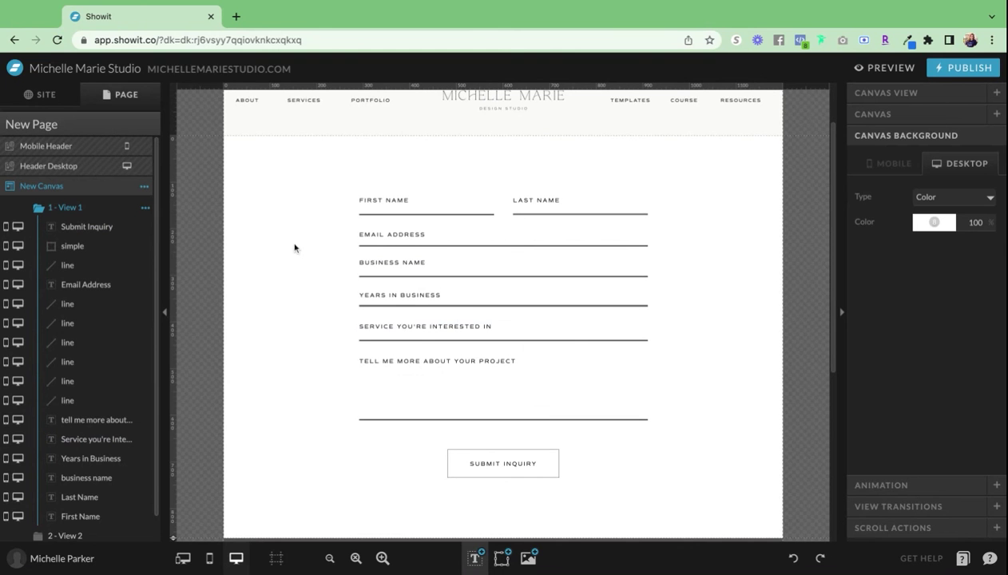
{"action": "left_click", "coordinate": [399, 329]}
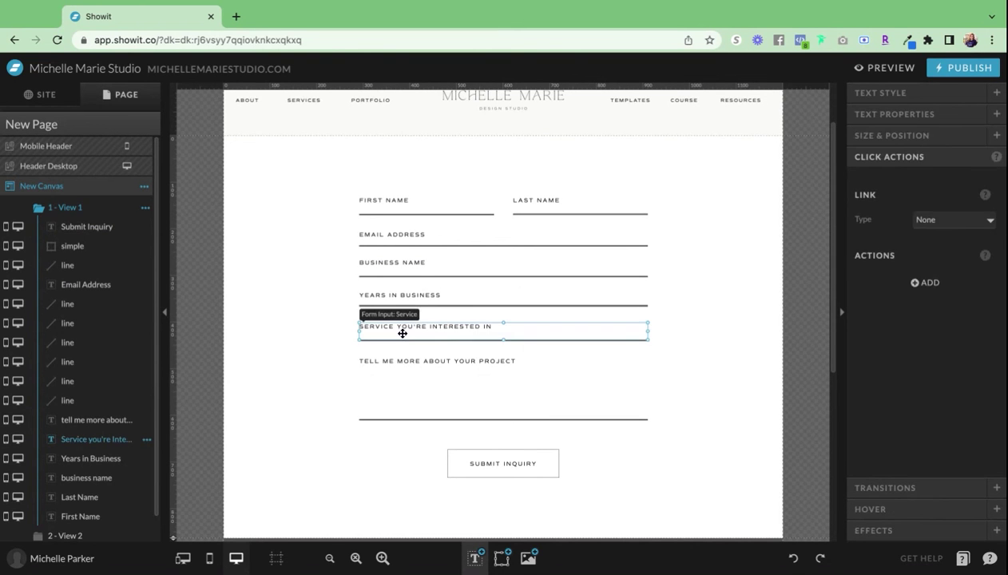
{"action": "left_click", "coordinate": [804, 136]}
{"action": "key", "text": "p"}
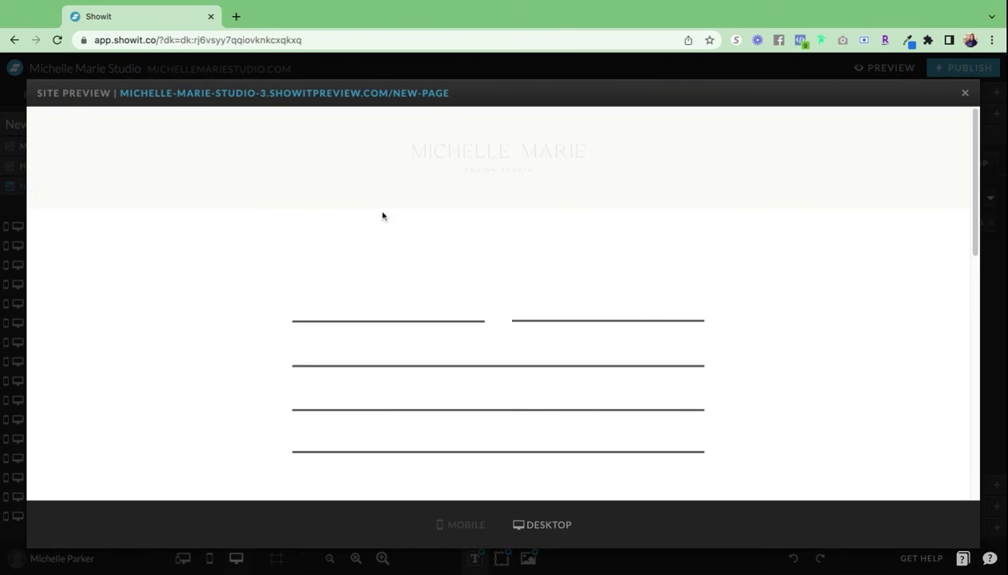
- Fill the preview's First Name, Last Name and Email Address fields with a sample contact's details
{"action": "scroll", "coordinate": [343, 219], "scroll_direction": "down", "scroll_amount": 2}
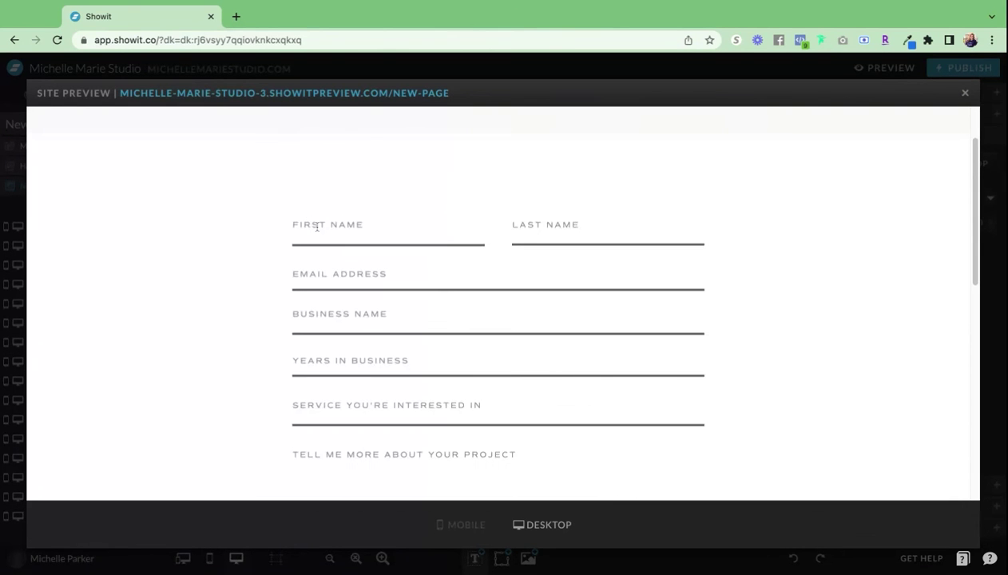
{"action": "left_click", "coordinate": [317, 227]}
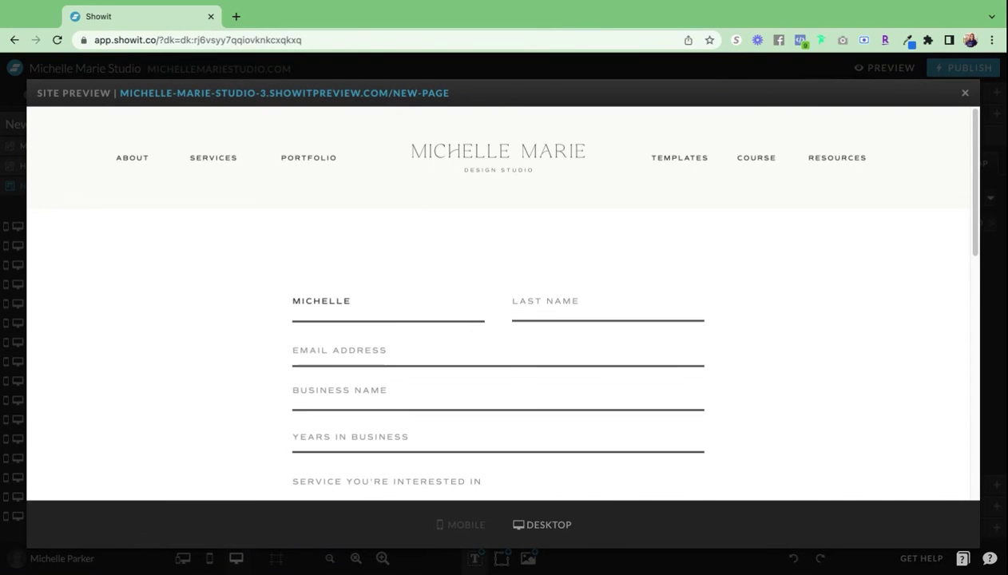
{"action": "left_click", "coordinate": [519, 307]}
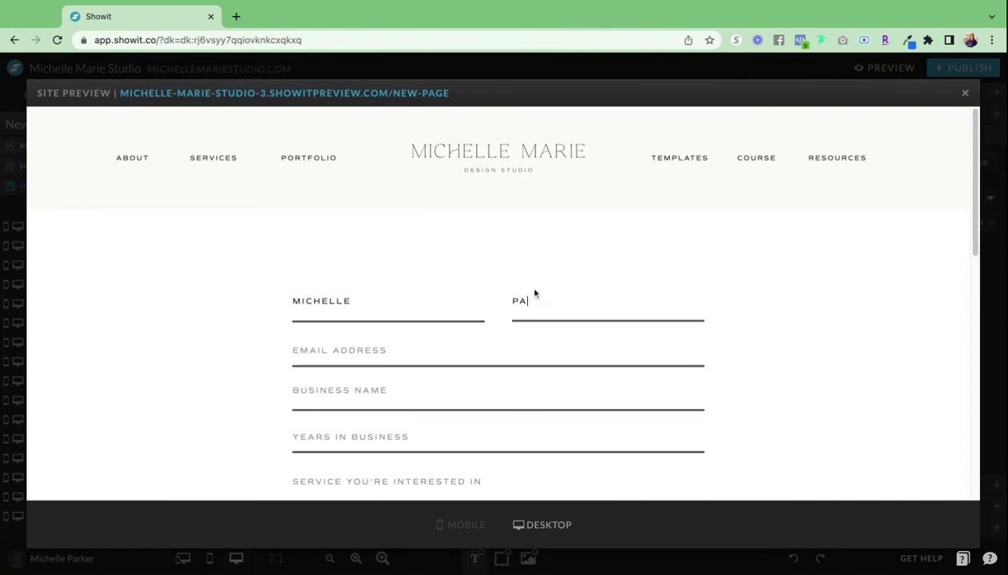
{"action": "left_click", "coordinate": [368, 358]}
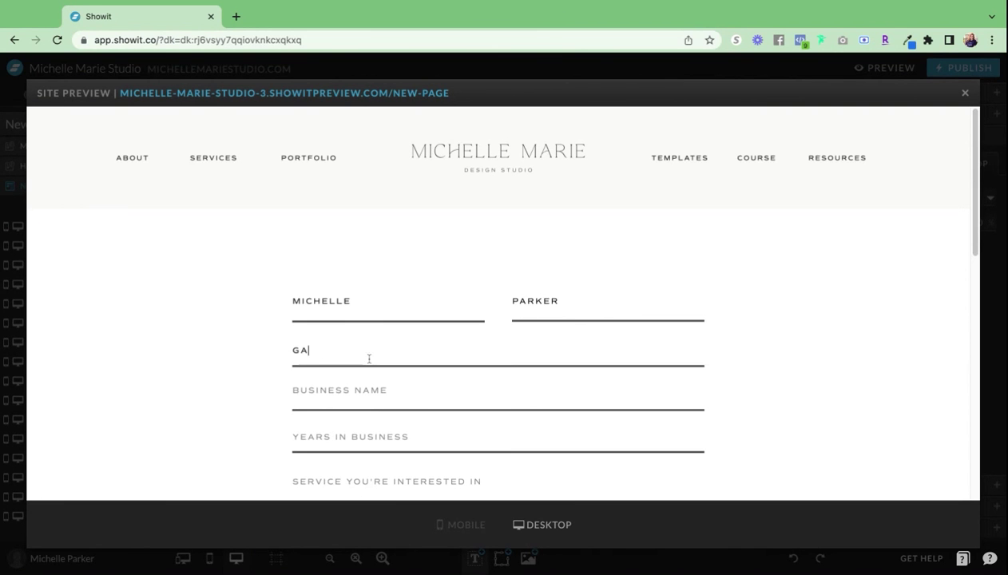
- Enter 'test' in Business Name, Years in Business and Service, then select the project description field
{"action": "scroll", "coordinate": [355, 277], "scroll_direction": "down", "scroll_amount": 2}
{"action": "left_click", "coordinate": [355, 277]}
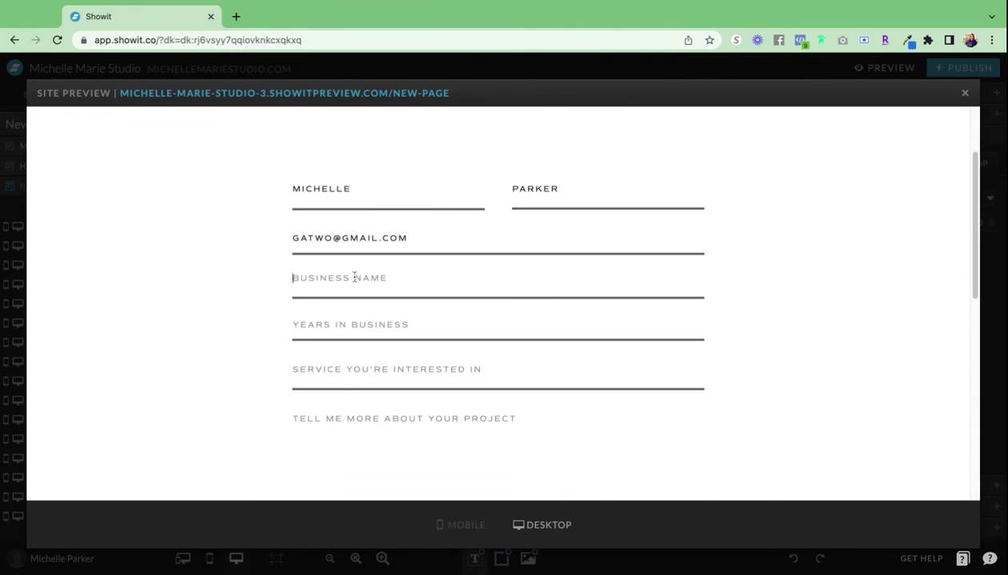
{"action": "type", "text": "test"}
{"action": "left_click", "coordinate": [347, 319]}
{"action": "type", "text": "test"}
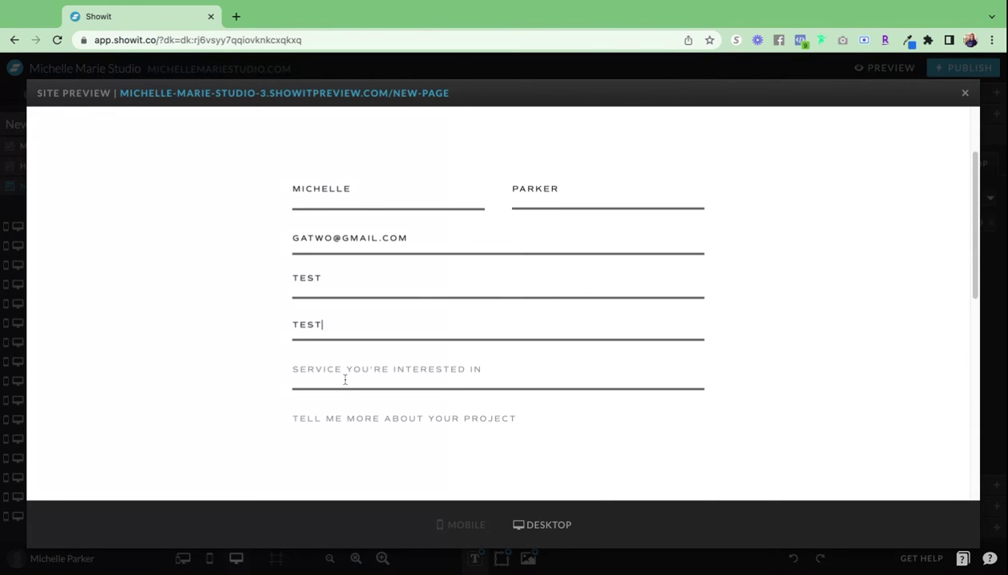
{"action": "left_click", "coordinate": [345, 380]}
{"action": "type", "text": "test"}
{"action": "left_click", "coordinate": [347, 430]}
{"action": "type", "text": "test"}
- Submit the test inquiry, check the thank-you view, and close the site preview
{"action": "scroll", "coordinate": [355, 427], "scroll_direction": "down", "scroll_amount": 3}
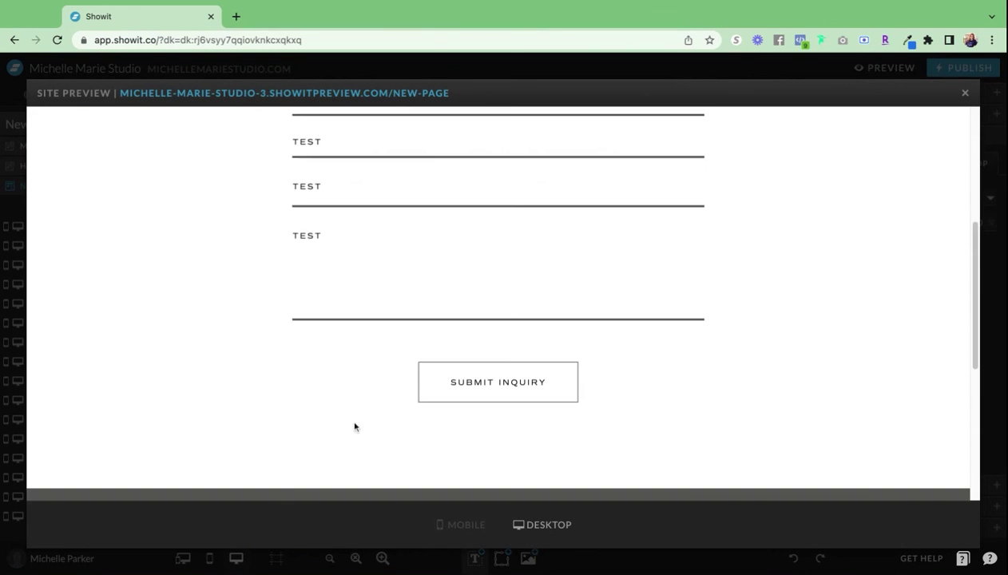
{"action": "scroll", "coordinate": [497, 322], "scroll_direction": "down", "scroll_amount": 1}
{"action": "left_click", "coordinate": [496, 323]}
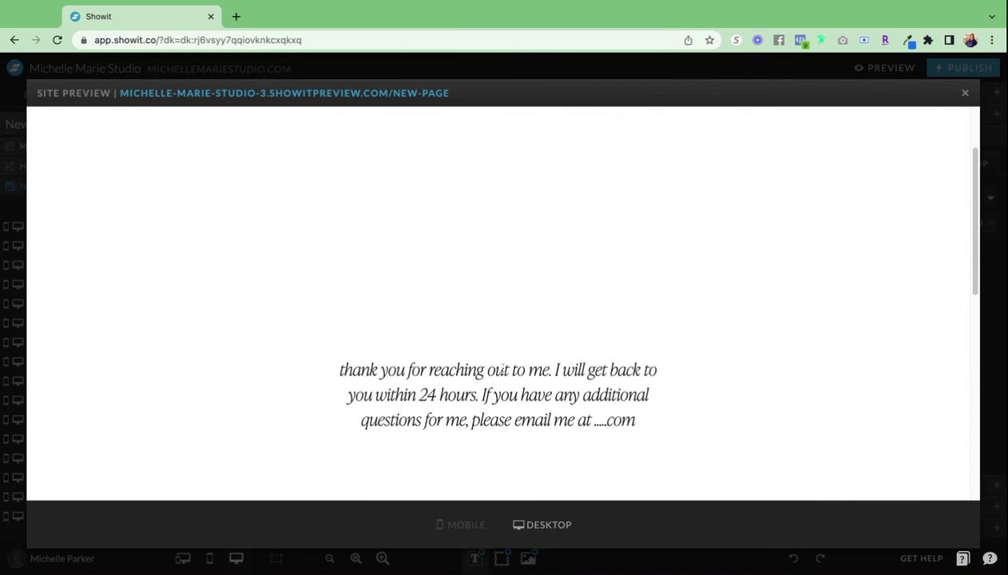
{"action": "scroll", "coordinate": [764, 216], "scroll_direction": "up", "scroll_amount": 2}
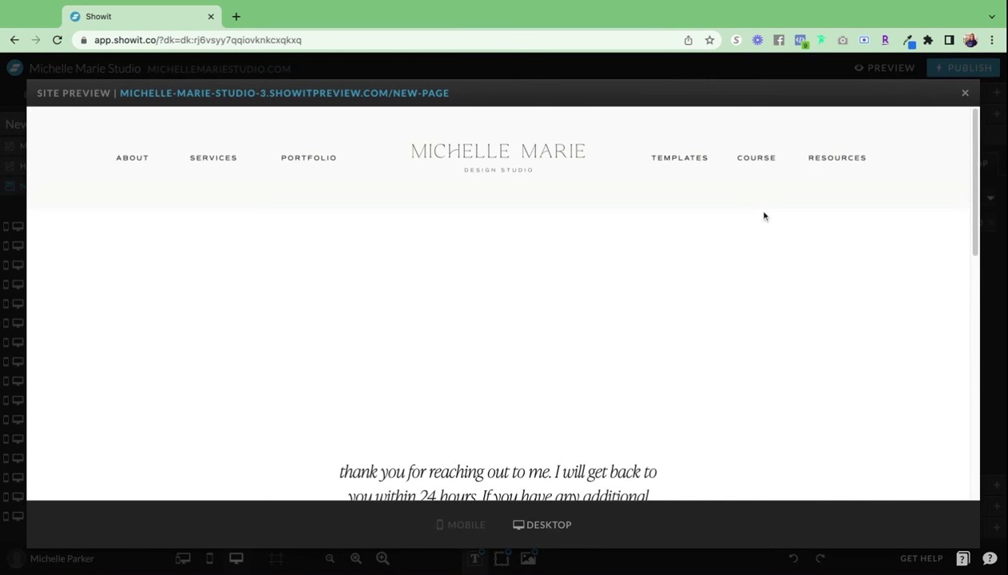
{"action": "left_click", "coordinate": [964, 94]}
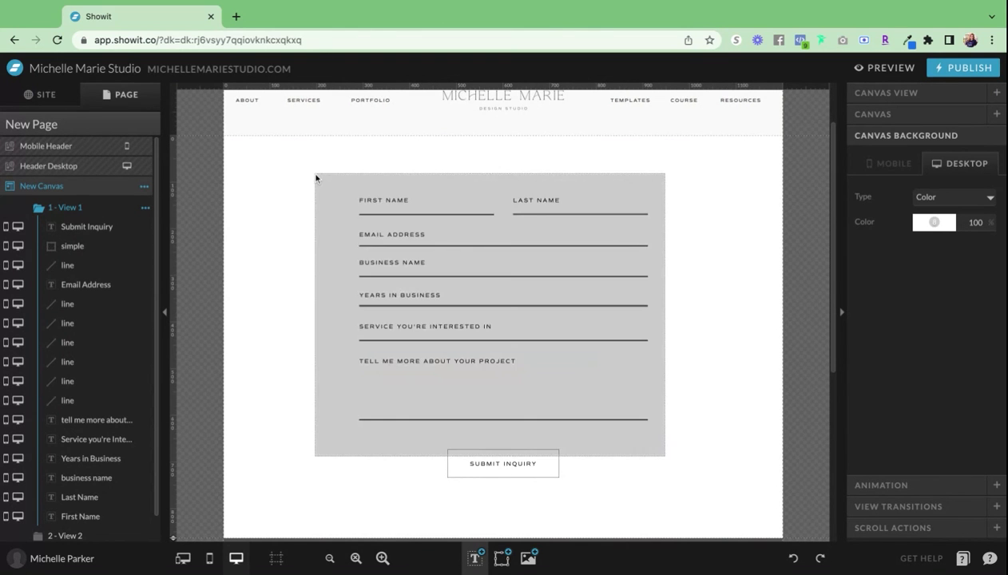
{"action": "left_click_drag", "start_coordinate": [315, 177], "coordinate": [316, 178]}
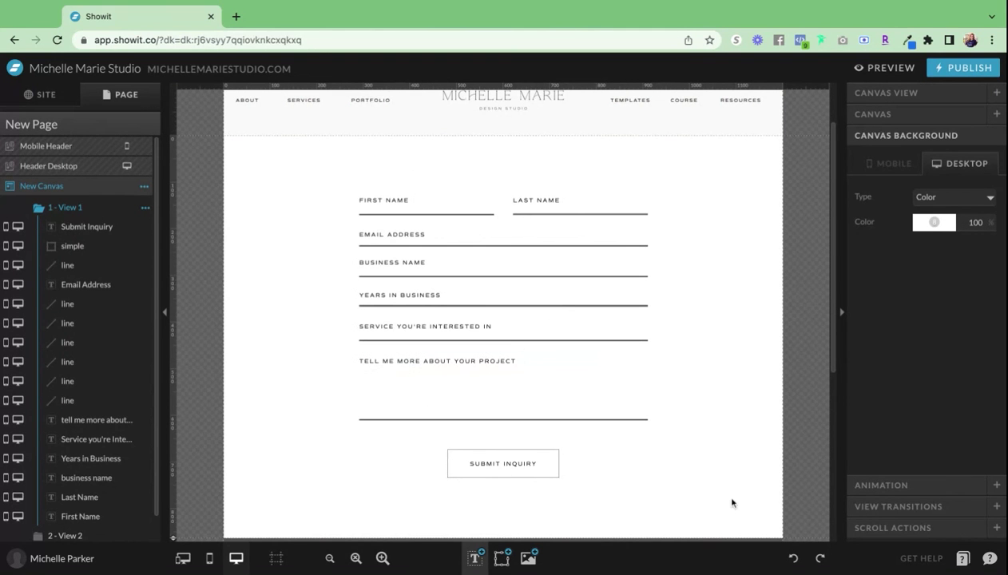